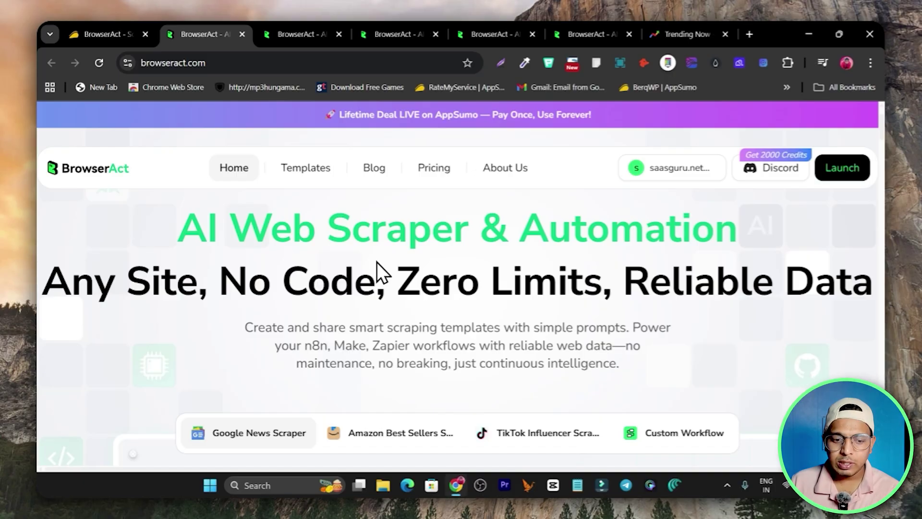
- Look over the BrowserAct site, and examine the Google Trends Trending now list and open its trend search field
scroll(237, 308, "down", 3)
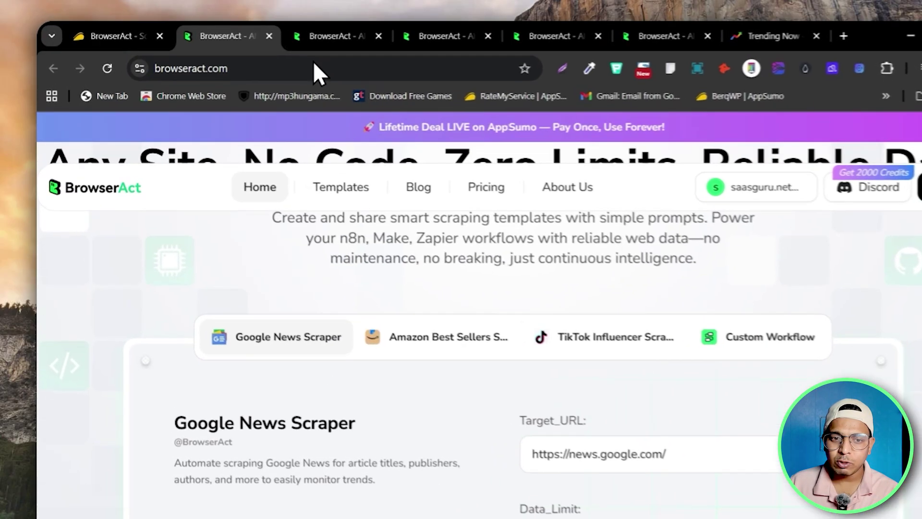
left_click(298, 34)
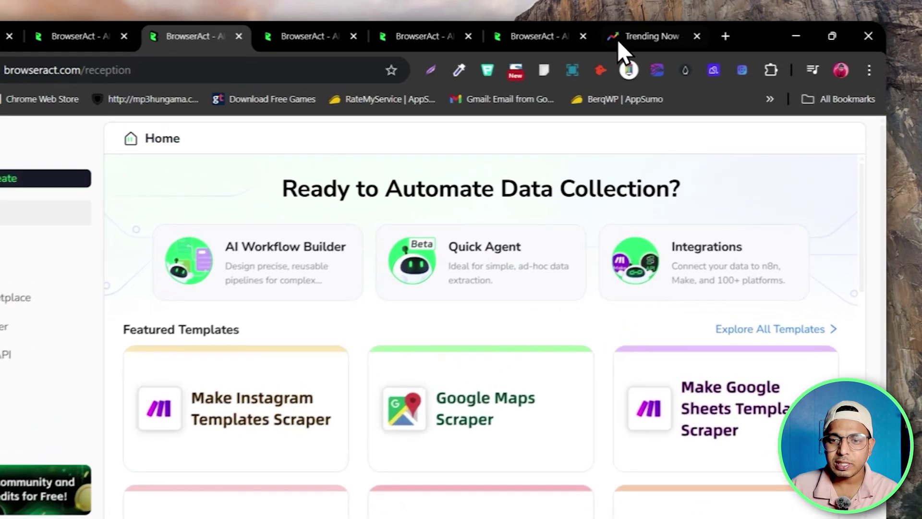
left_click(618, 39)
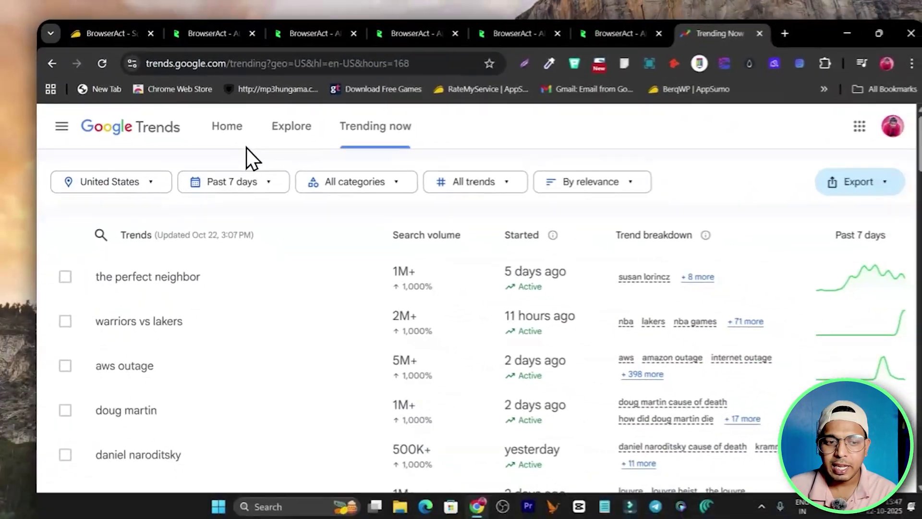
scroll(250, 269, "down", 6)
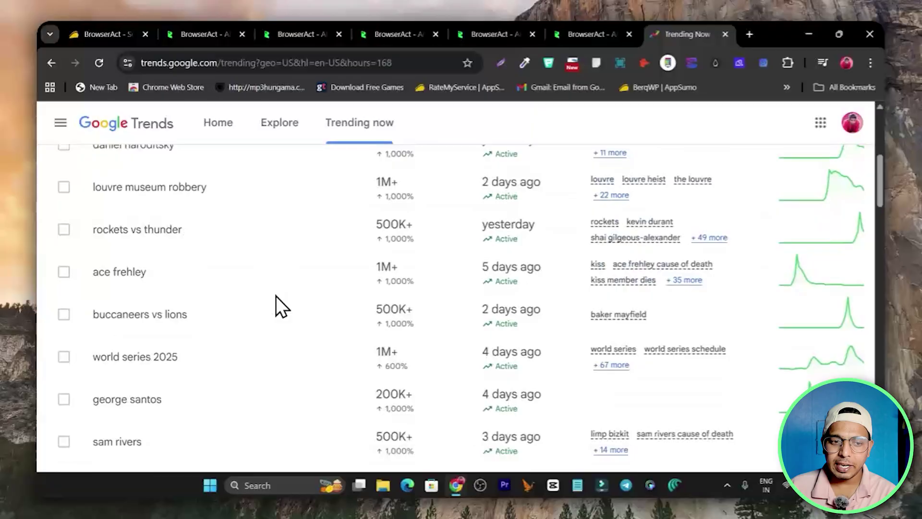
scroll(284, 312, "down", 1)
scroll(269, 307, "up", 8)
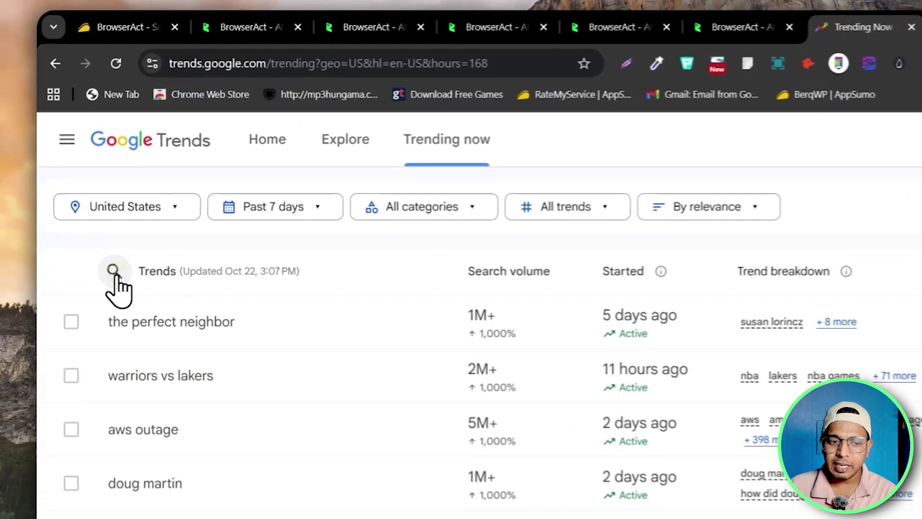
left_click(114, 271)
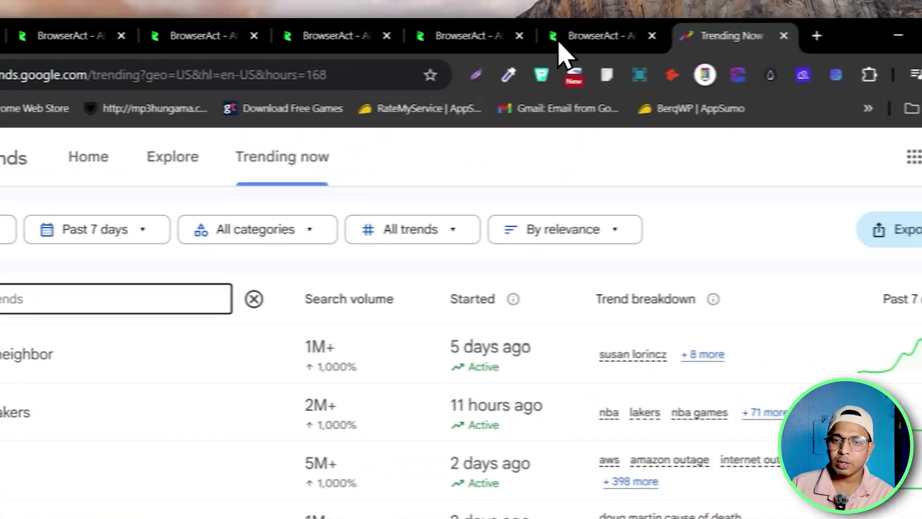
- Check the Start node of the BrowserAct Google Trends workflow, and return to Google Trends to open the trend search field
left_click(562, 39)
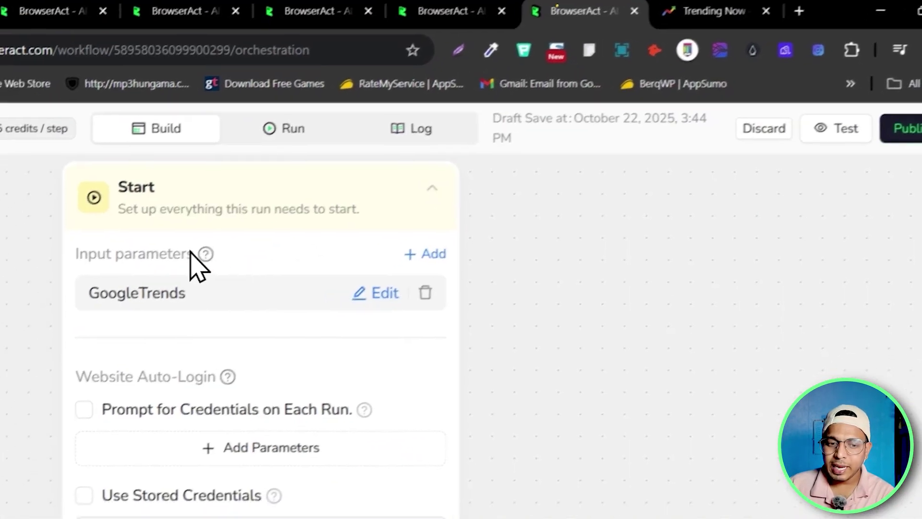
scroll(564, 267, "down", 5)
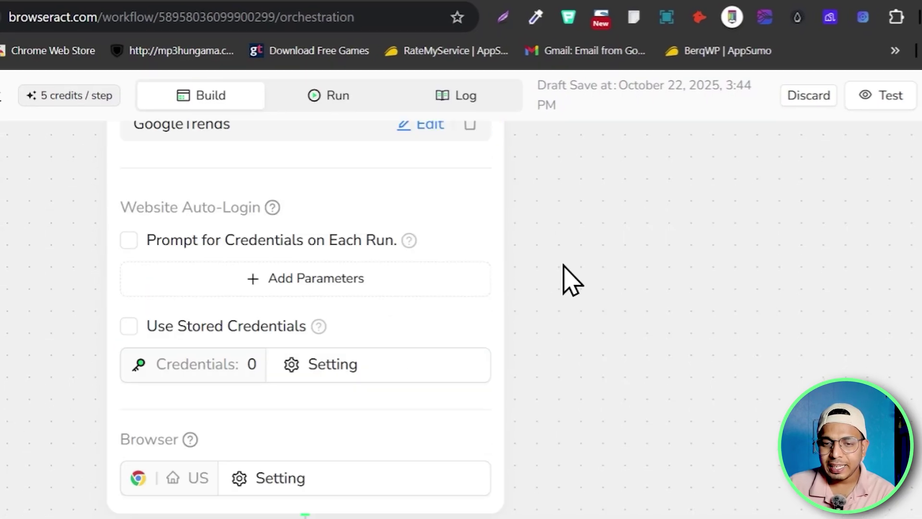
left_click(623, 33)
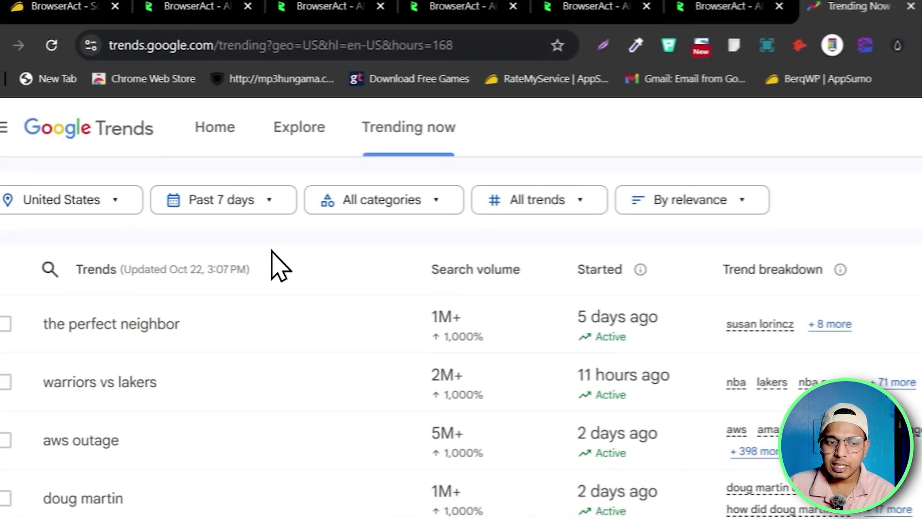
left_click(116, 259)
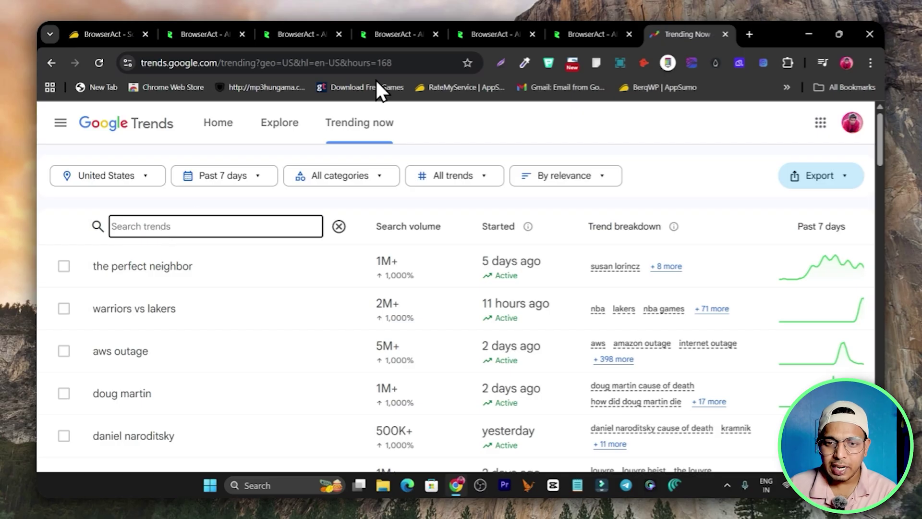
- Switch between the workflow and Google Trends, and examine the trends, search volumes and breakdowns in the Trending now list
left_click(570, 31)
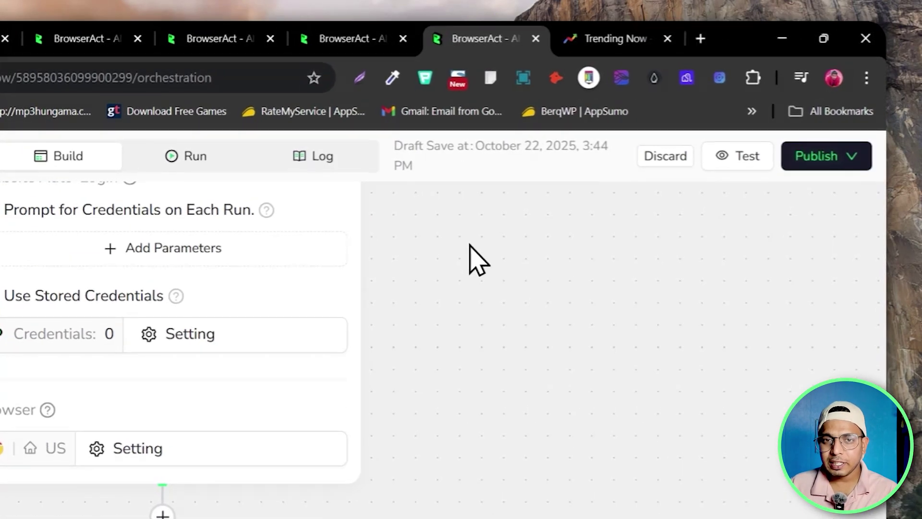
left_click(598, 38)
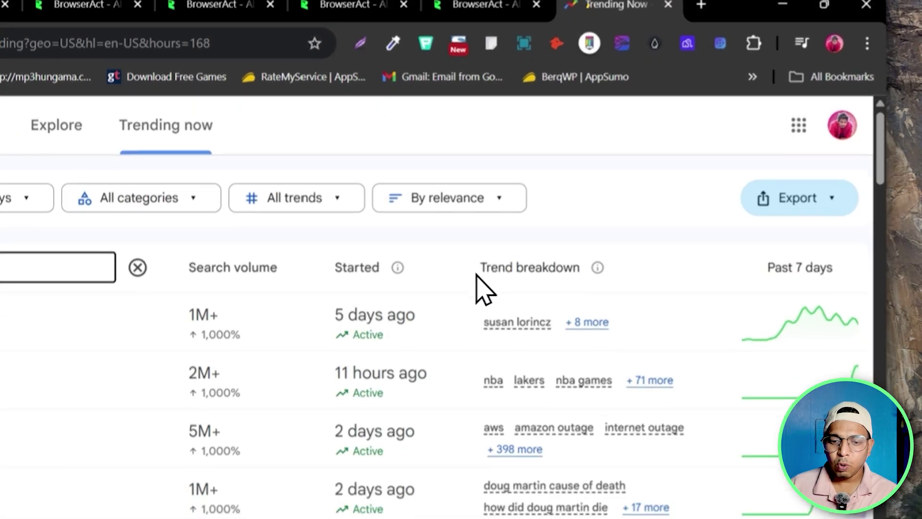
scroll(600, 379, "down", 15)
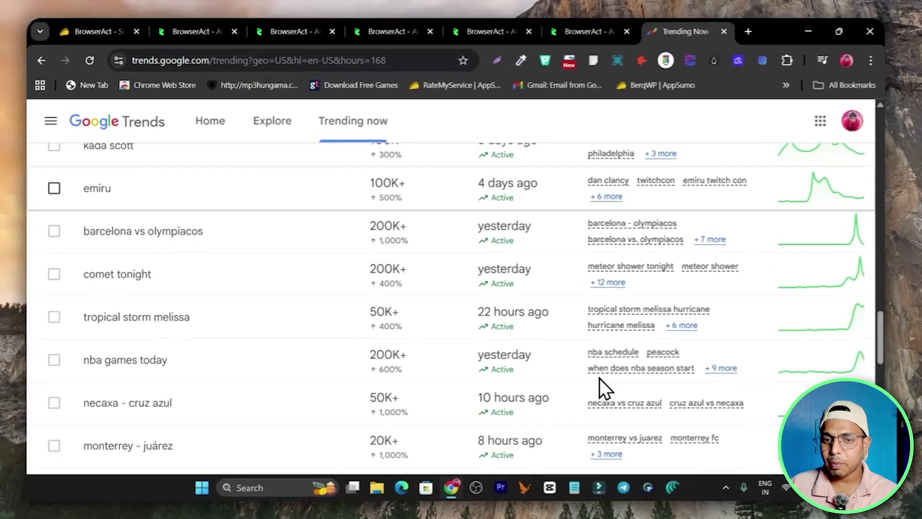
scroll(606, 365, "down", 10)
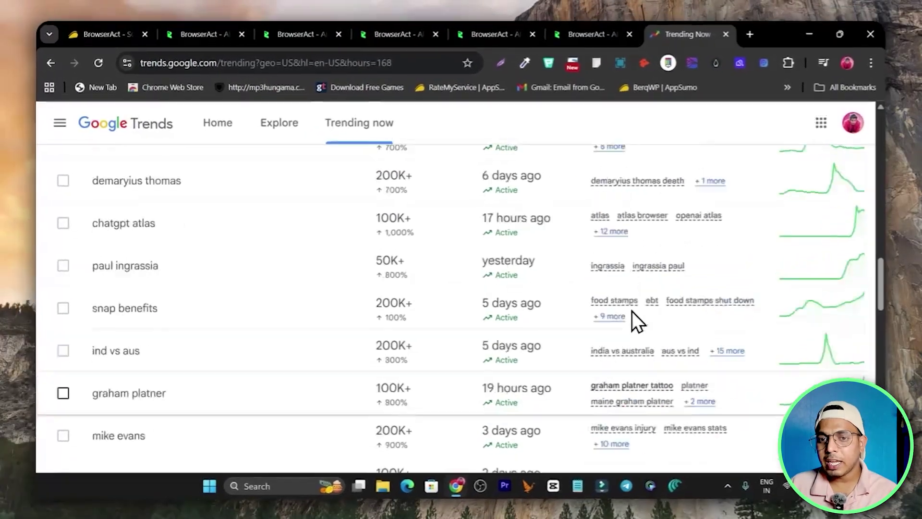
- Review the BrowserAct workflow's nodes from Start through the wait, click, input and scroll actions to Finish: Output Data
left_click(586, 34)
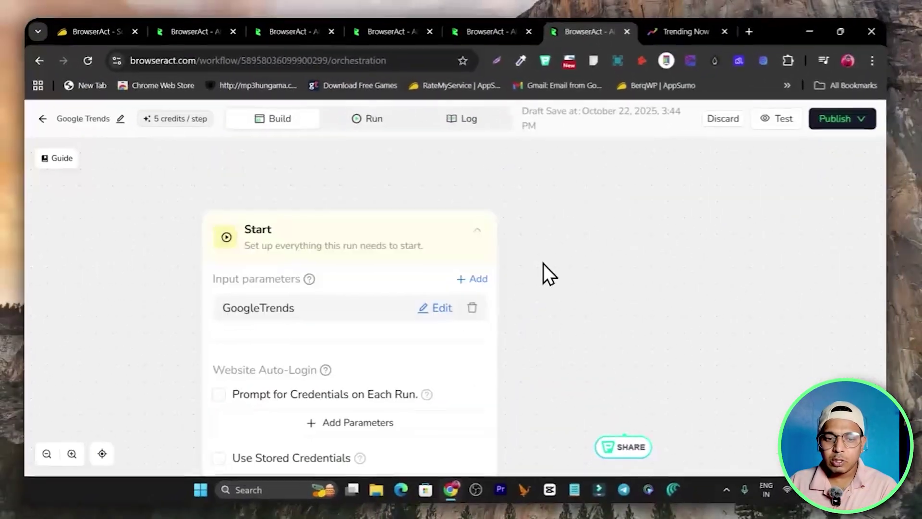
scroll(480, 284, "down", 12)
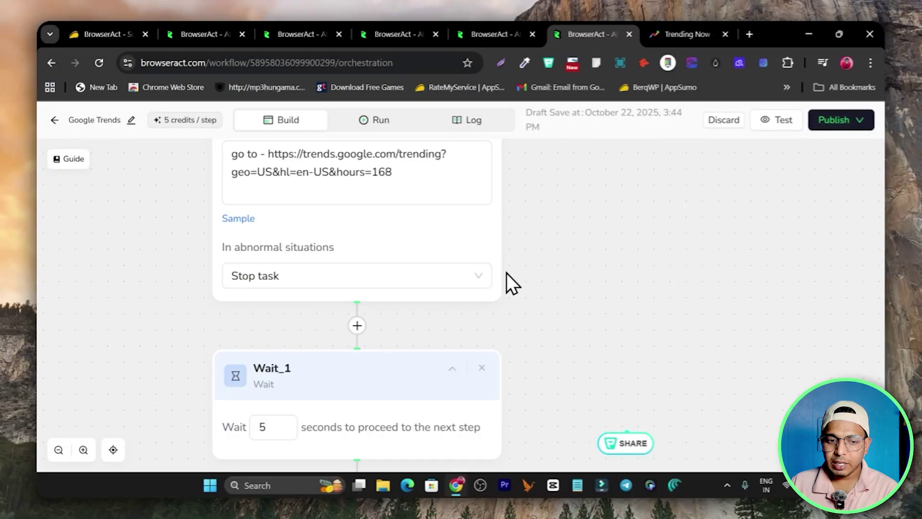
scroll(507, 275, "down", 11)
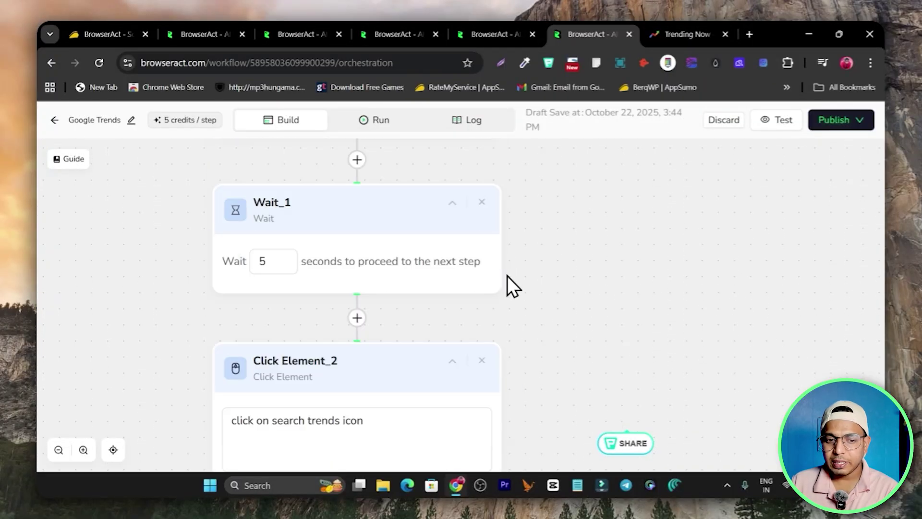
scroll(508, 276, "down", 10)
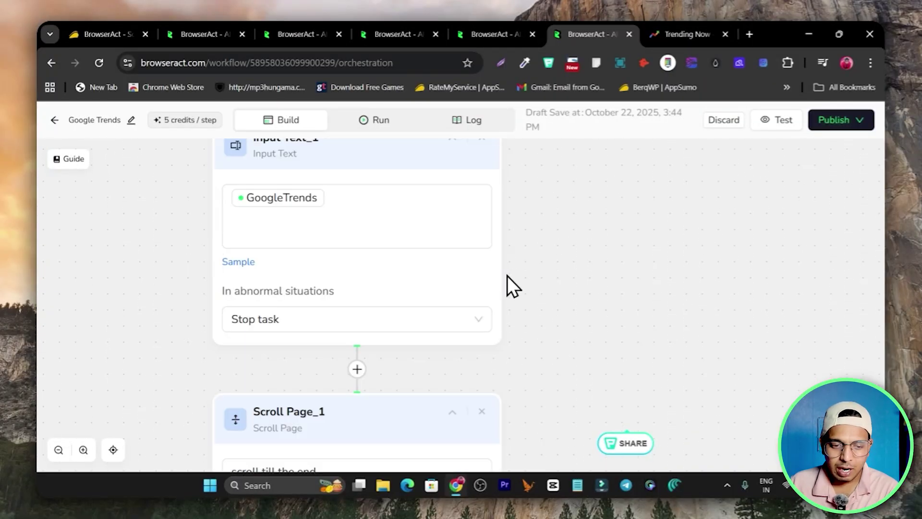
scroll(509, 276, "down", 10)
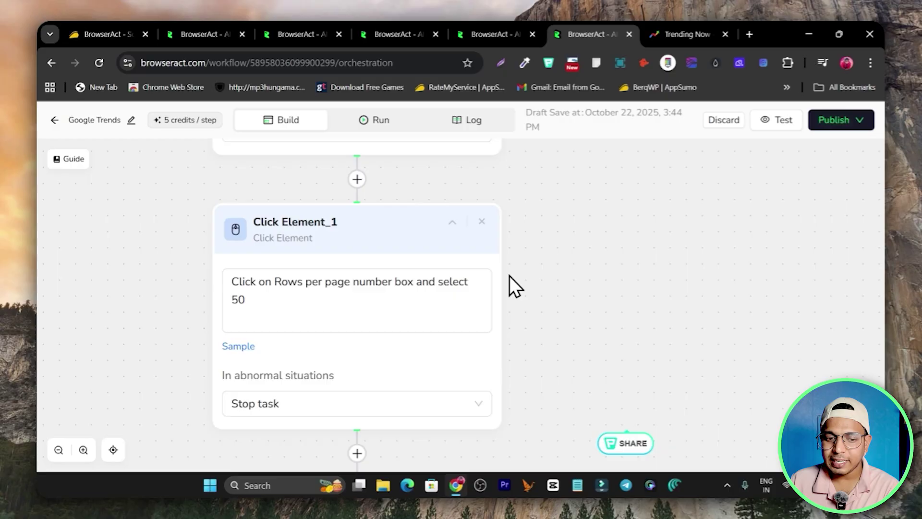
scroll(342, 339, "down", 3)
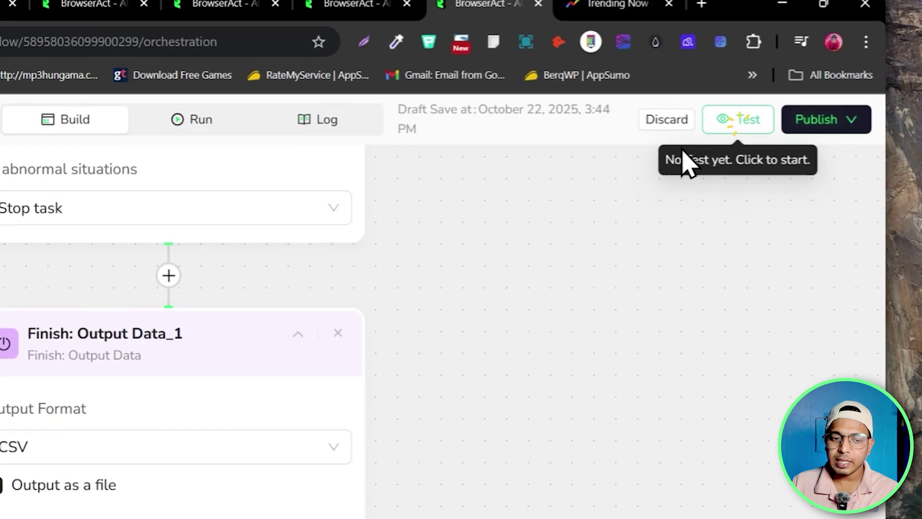
- Start a test of the workflow with the GoogleTrends input parameter set to basketball
left_click(774, 120)
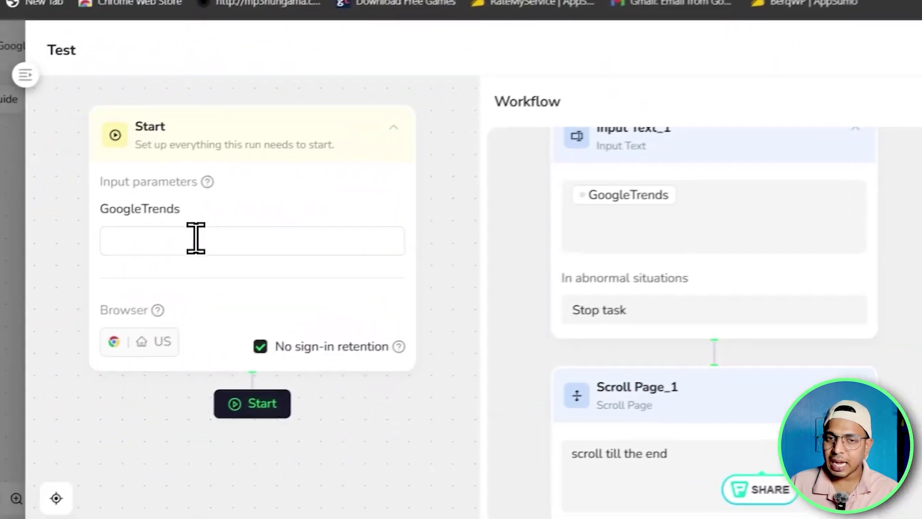
left_click(196, 238)
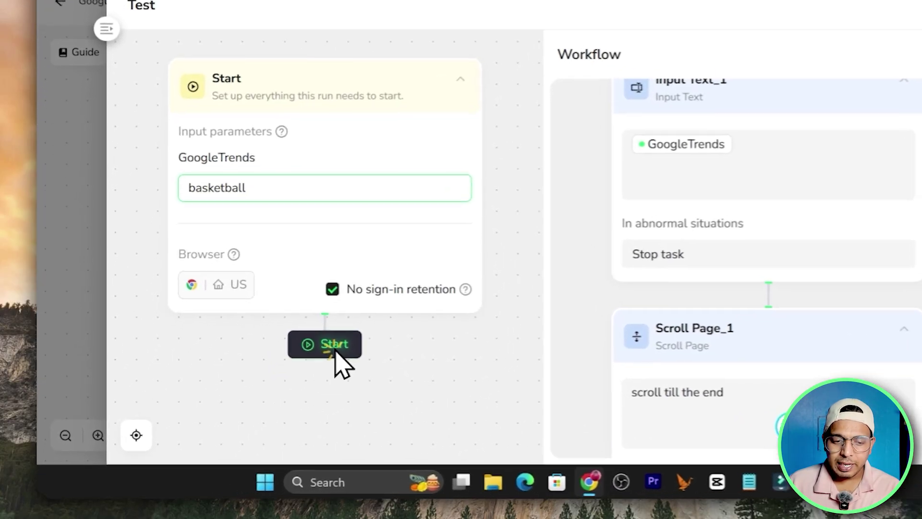
left_click(263, 384)
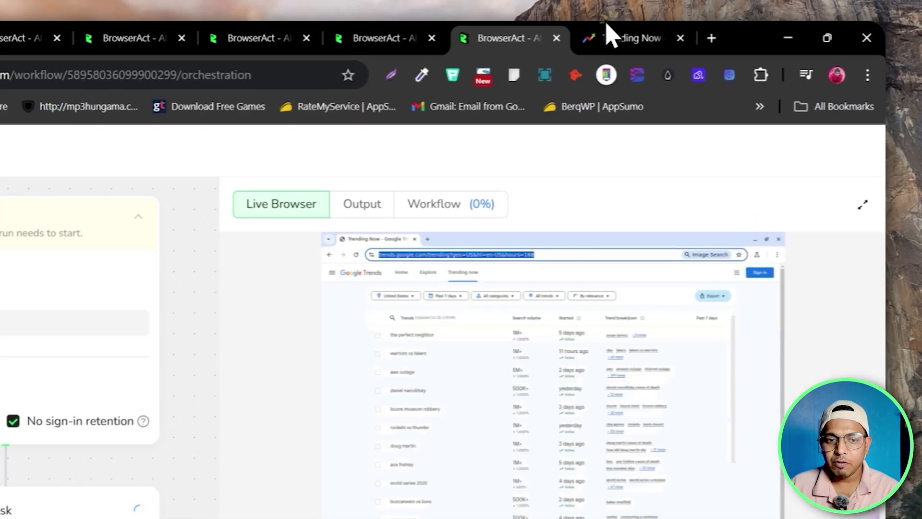
- Return to the start of the Trending now list in Google Trends and open the trend search field
left_click(607, 34)
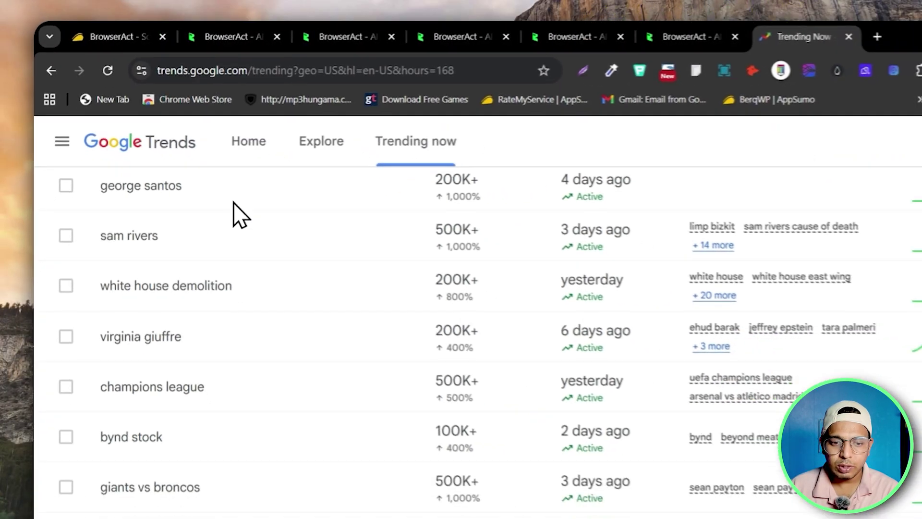
scroll(260, 209, "up", 4)
scroll(261, 209, "up", 10)
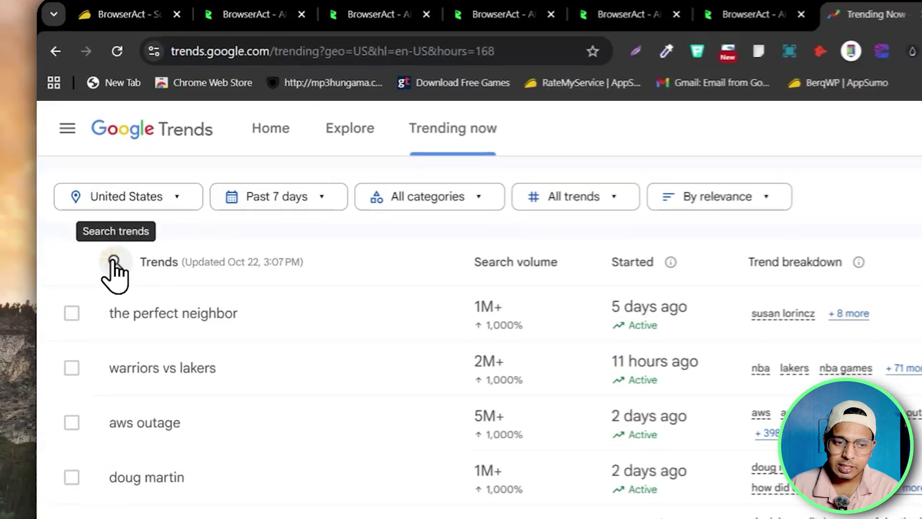
left_click(97, 225)
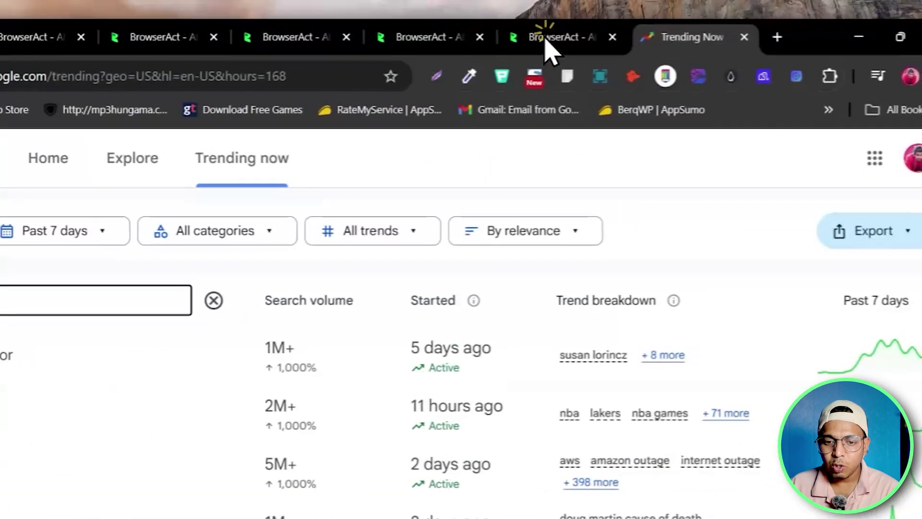
- Go back to the running BrowserAct test and follow its steps and live browser view
left_click(817, 8)
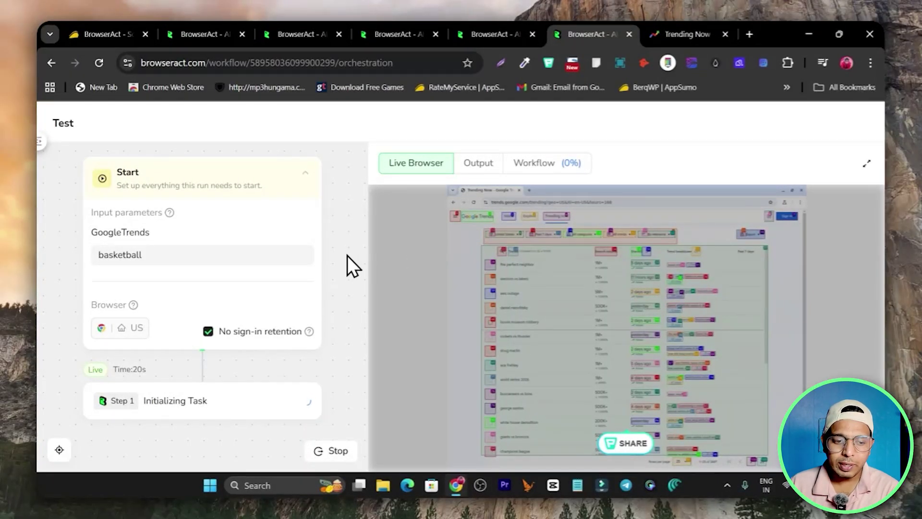
scroll(296, 263, "down", 1)
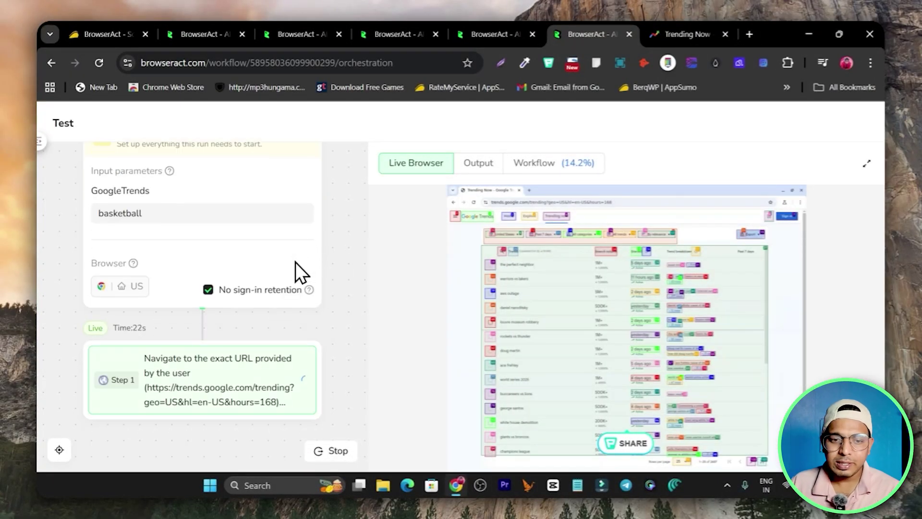
scroll(344, 269, "down", 1)
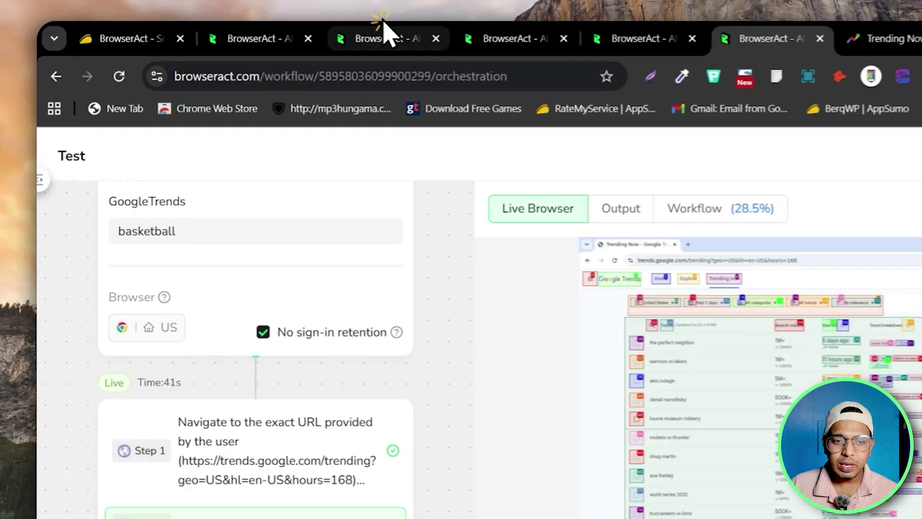
- Look at the BrowserAct dashboard and the agent's build page, and return to the running workflow test
left_click(288, 33)
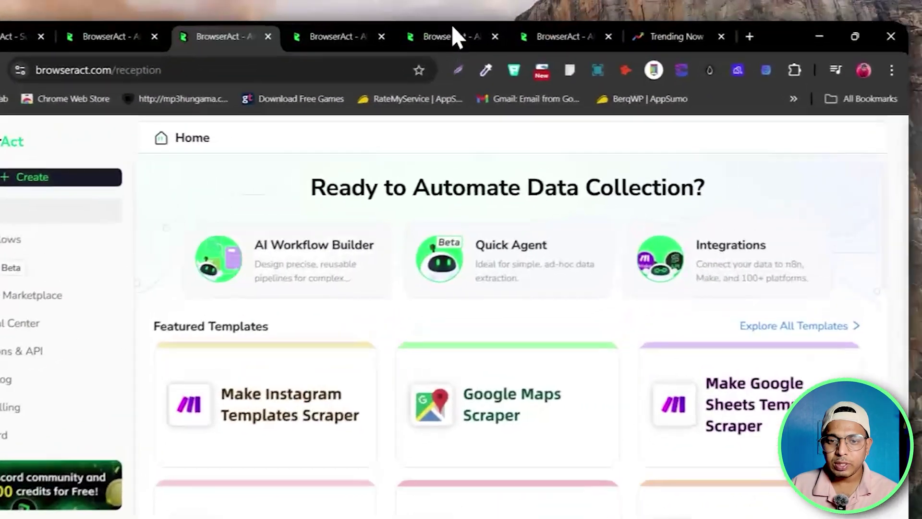
left_click(485, 32)
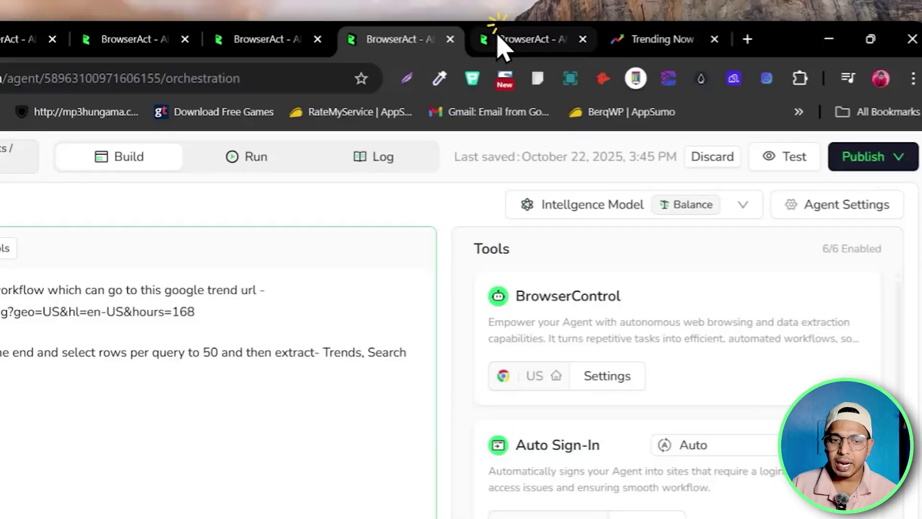
left_click(499, 38)
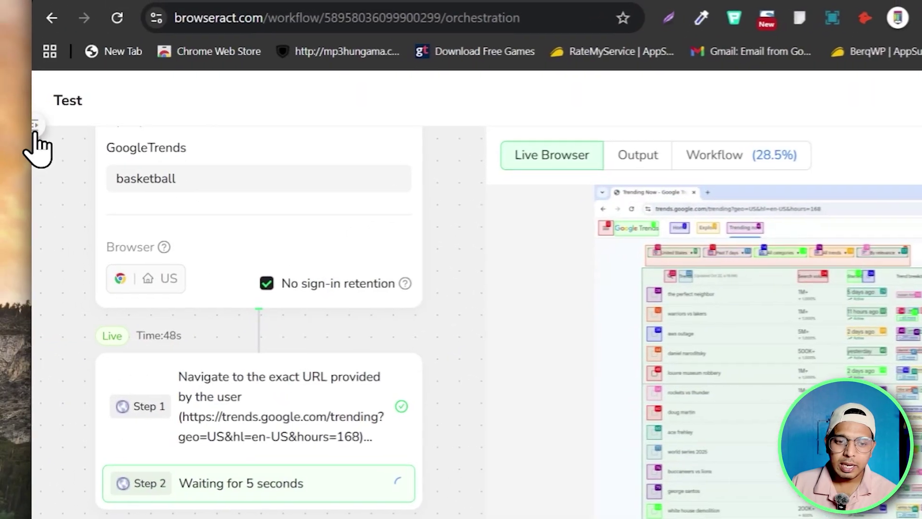
- Close the test view and examine the fields and filtering criteria of the workflow's Extract Data node
left_click(35, 134)
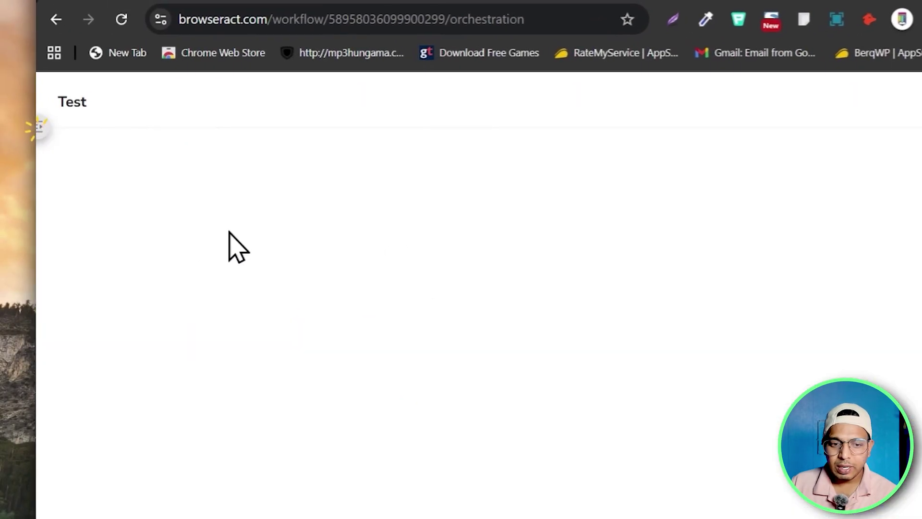
scroll(701, 344, "up", 4)
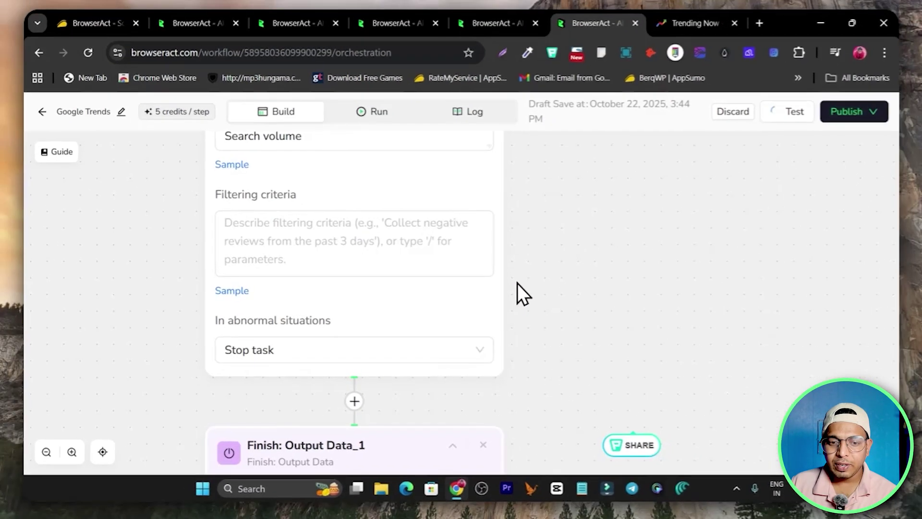
scroll(519, 284, "up", 2)
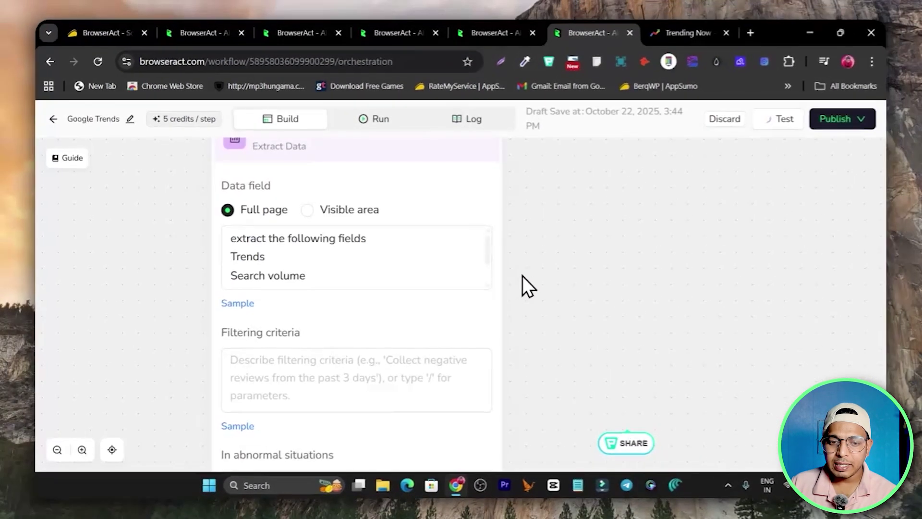
- Examine the output format, file option and abnormal-situation setting of the workflow's Finish: Output Data node
scroll(528, 283, "down", 7)
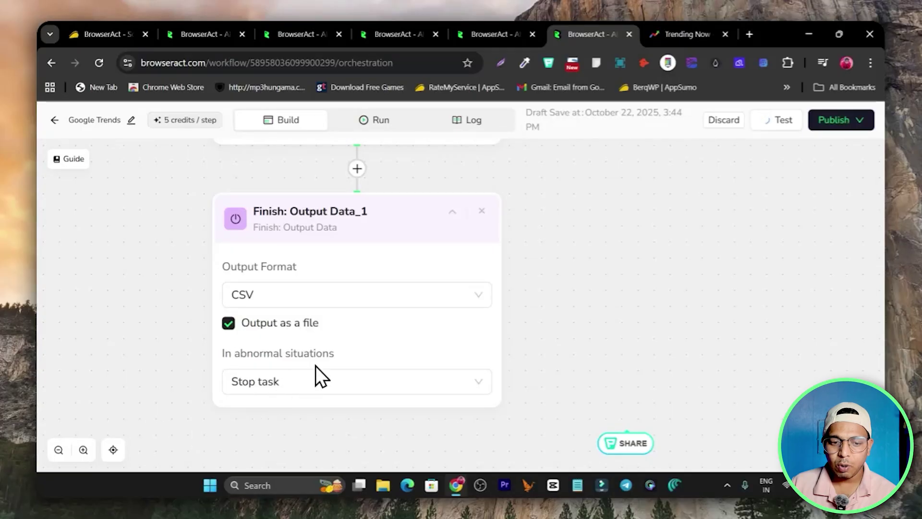
scroll(384, 322, "down", 4)
scroll(387, 307, "up", 5)
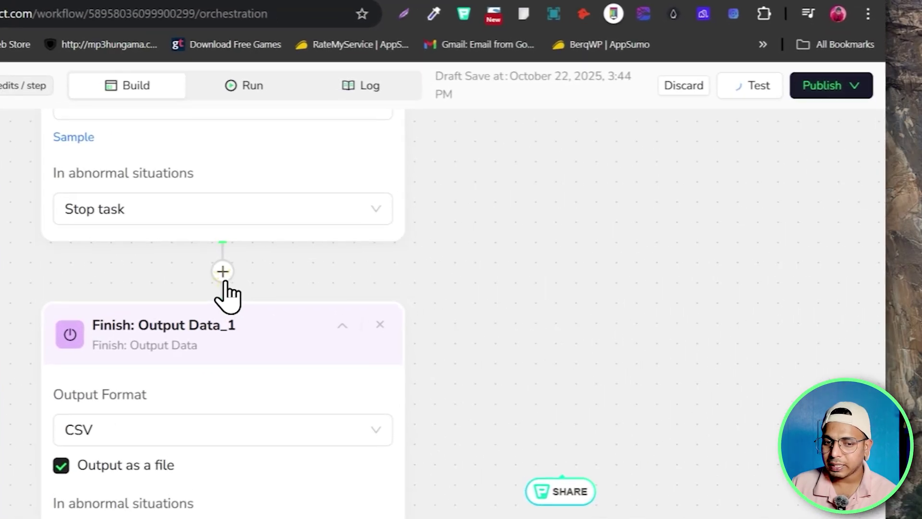
- Look through the node actions available between Extract Data and Finish: Output Data, including the list, control flow and data output groups, and close the library
left_click(222, 271)
left_click(566, 164)
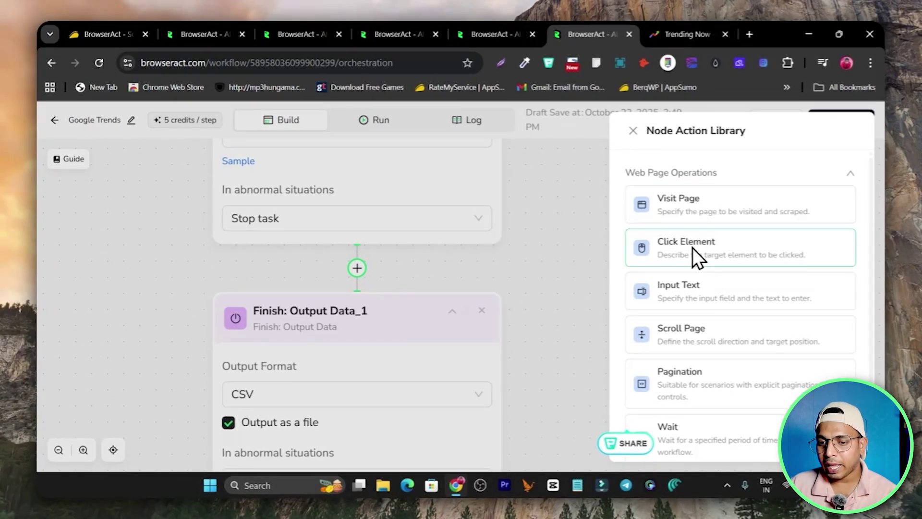
scroll(691, 249, "down", 2)
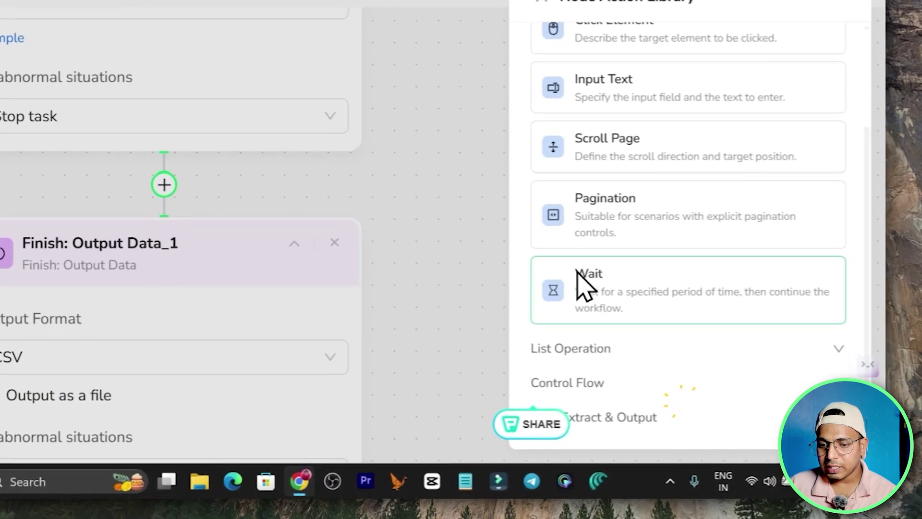
left_click(620, 339)
scroll(625, 279, "down", 4)
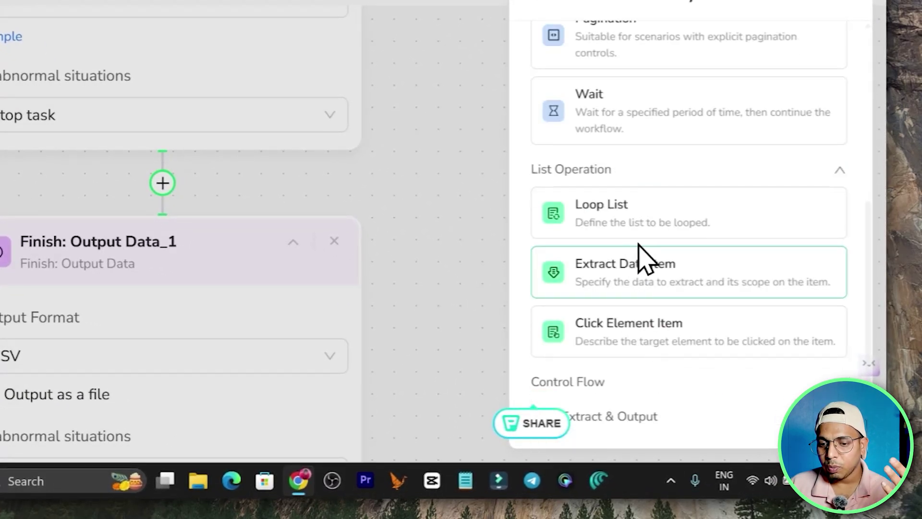
left_click(615, 382)
scroll(638, 289, "down", 1)
left_click(649, 413)
scroll(685, 295, "down", 2)
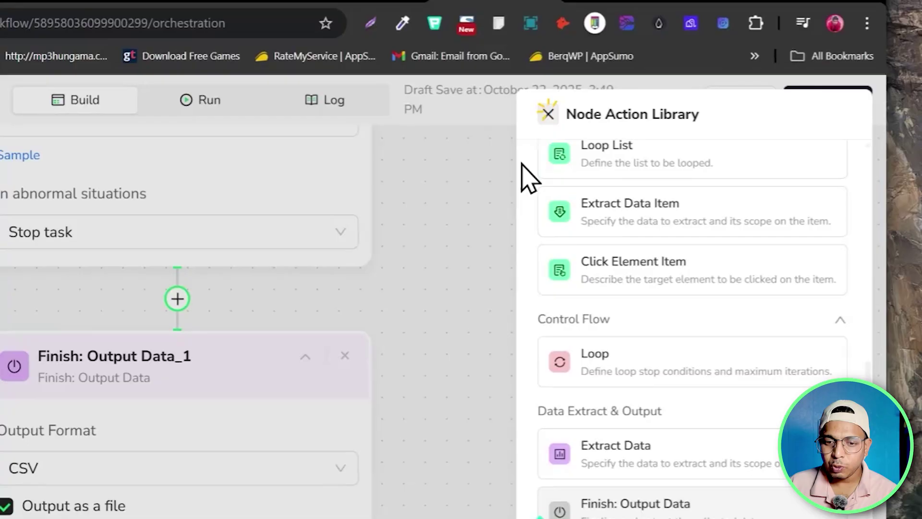
left_click(633, 130)
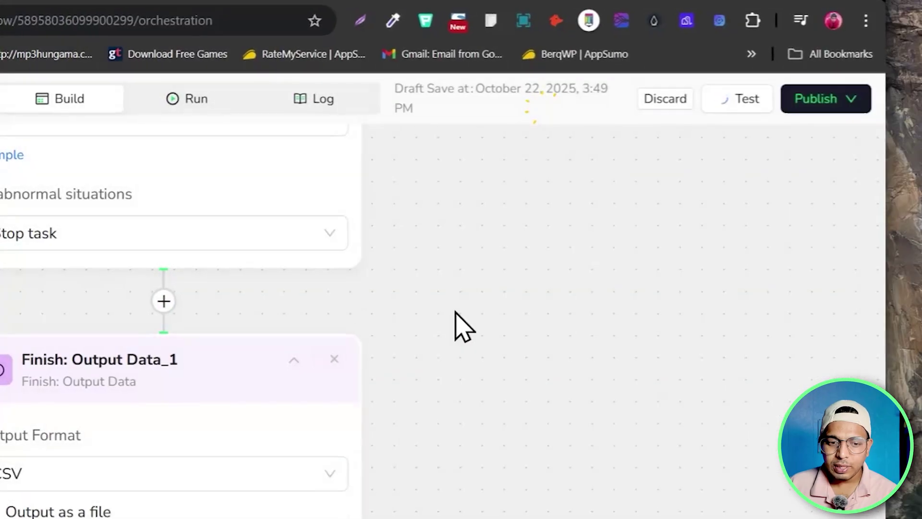
- Look over the Template Marketplace and dashboard home, and go to the agent's build page to read its Google Trends instructions
scroll(578, 277, "up", 5)
scroll(461, 312, "up", 3)
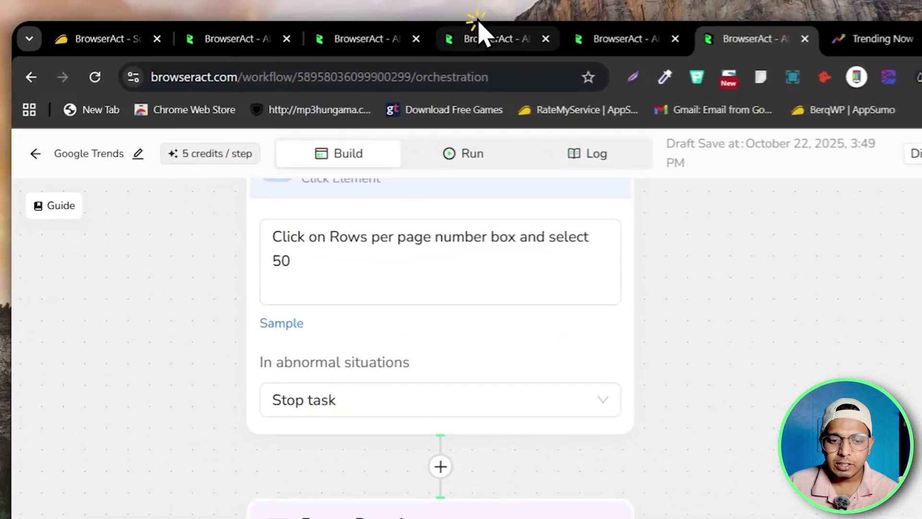
left_click(384, 33)
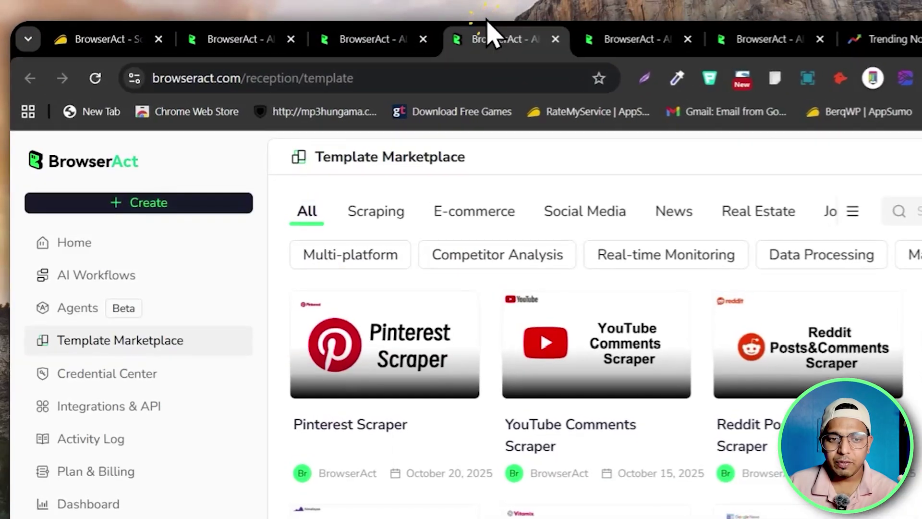
left_click(393, 38)
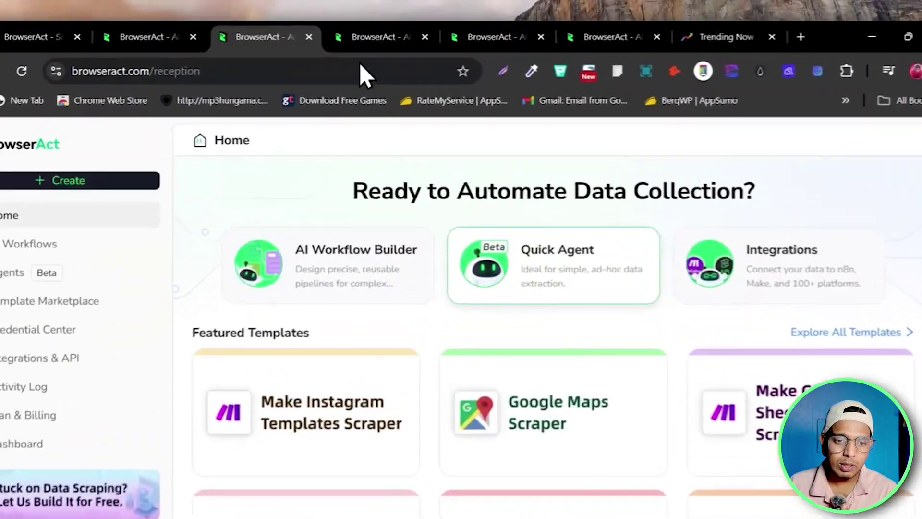
left_click(355, 37)
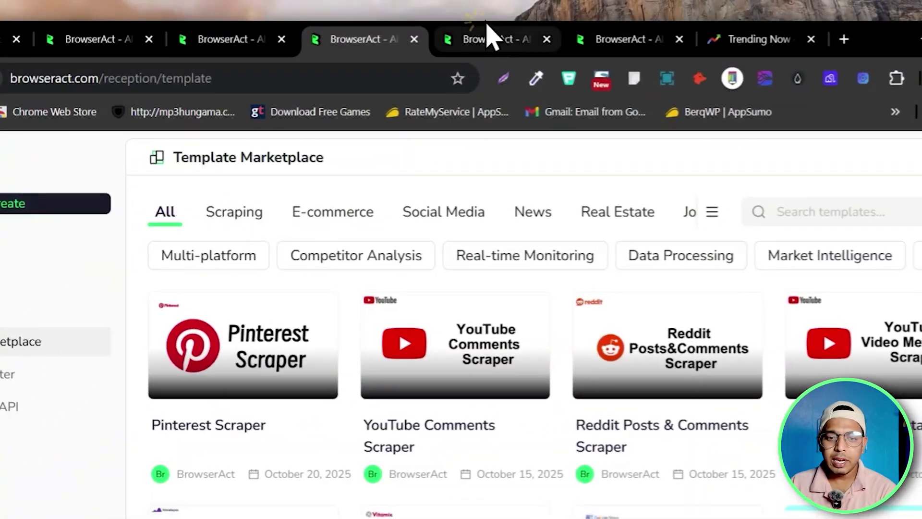
left_click(488, 37)
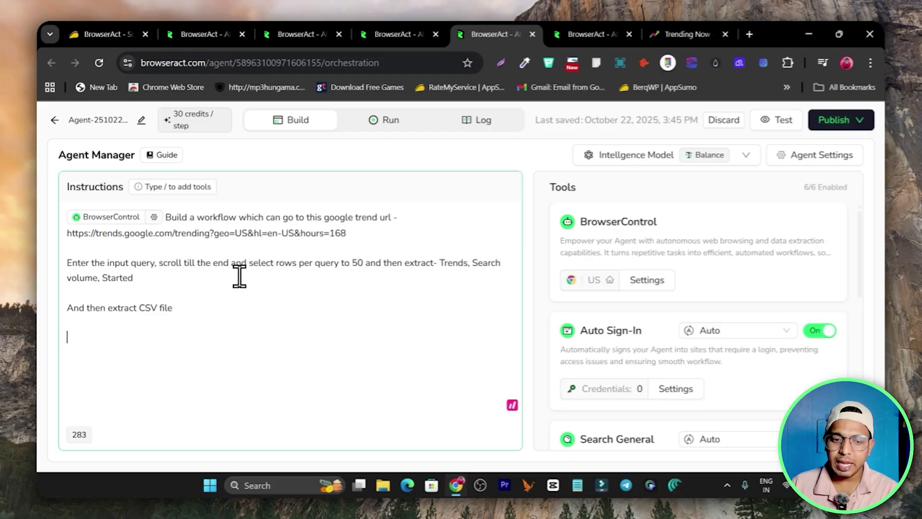
left_click(365, 265)
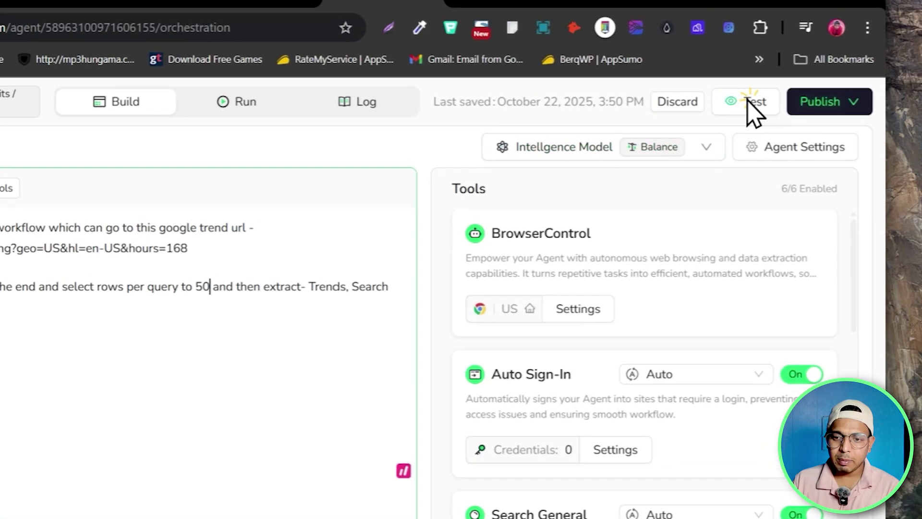
- Open the agent's test view, review the steps of the previous task and start a new task
left_click(776, 120)
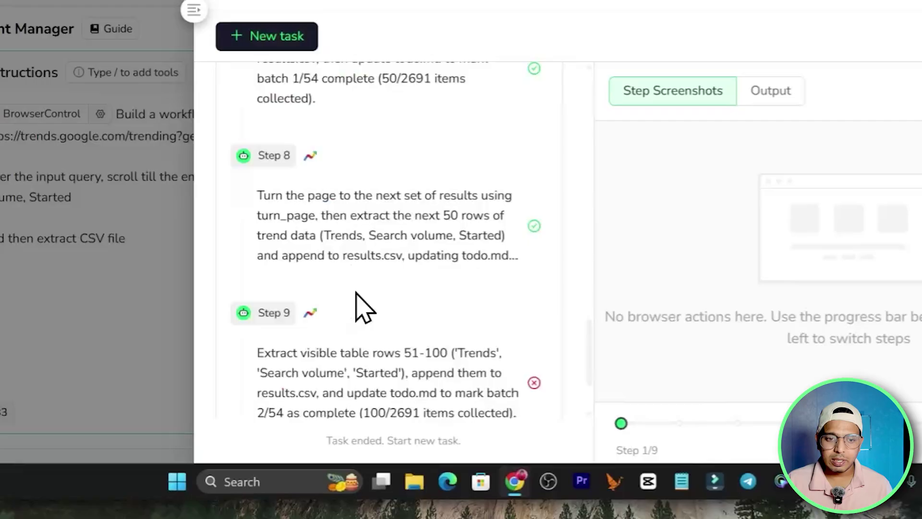
scroll(365, 307, "up", 20)
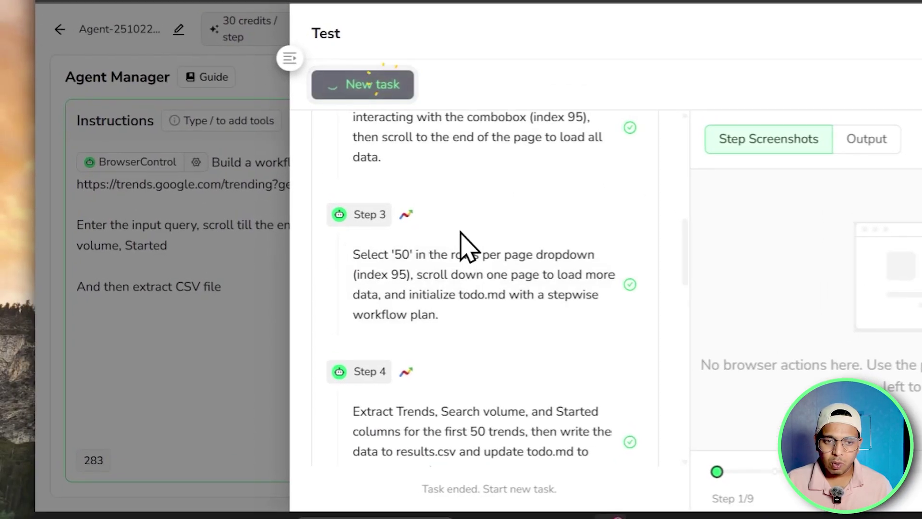
left_click(365, 80)
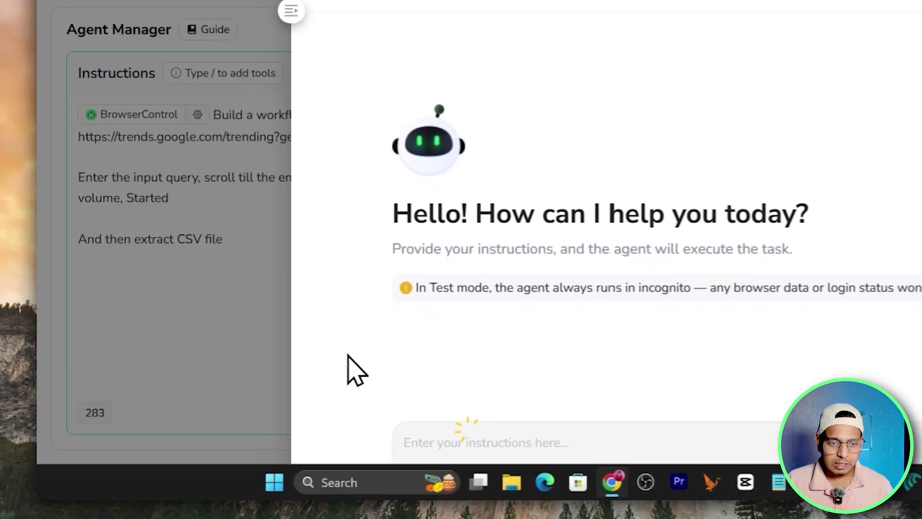
- Paste the Google Trends extraction instructions into the new test task and close the test view without running it
left_click(440, 455)
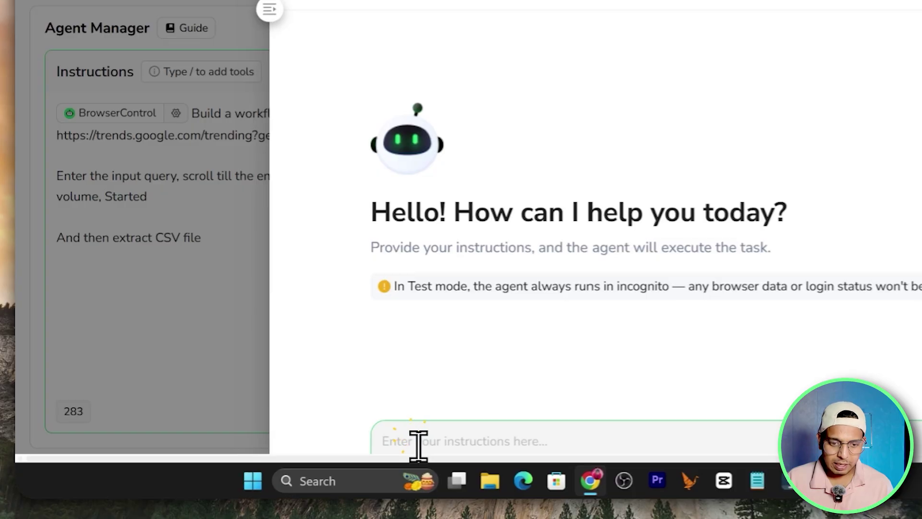
key("ctrl+v")
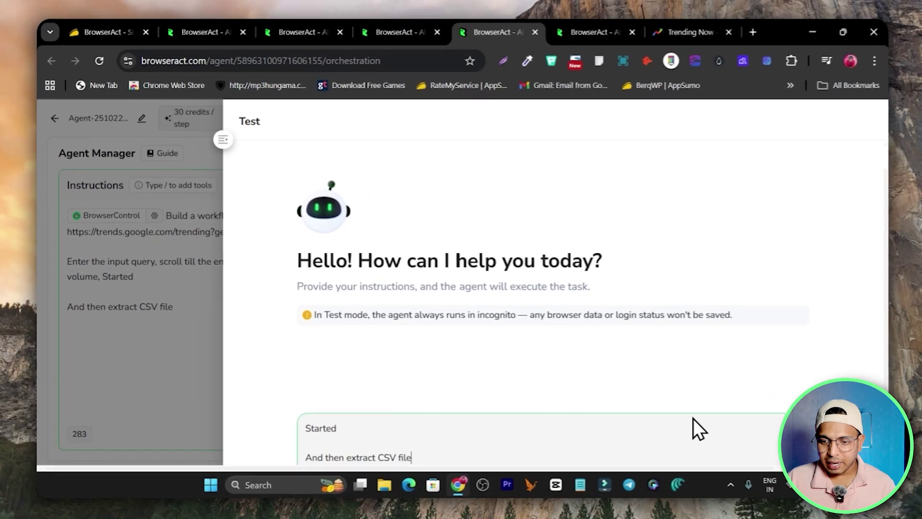
scroll(694, 419, "down", 2)
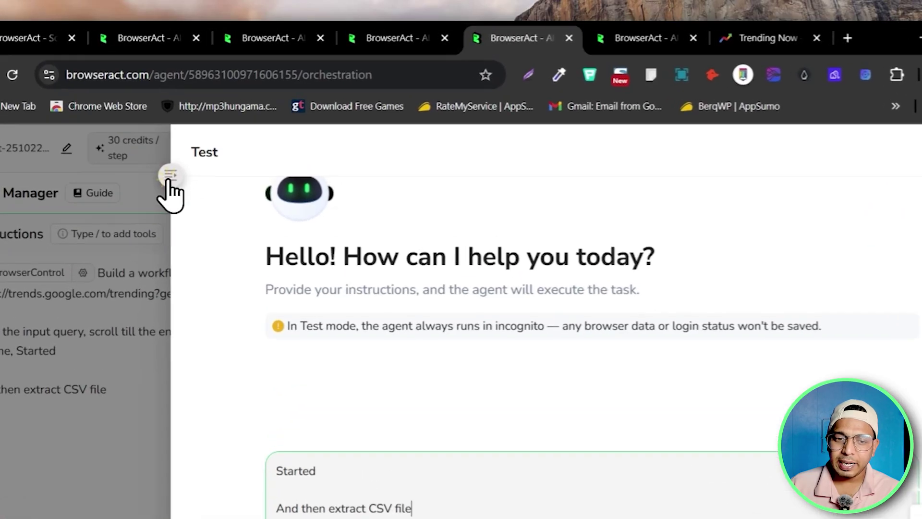
left_click(171, 176)
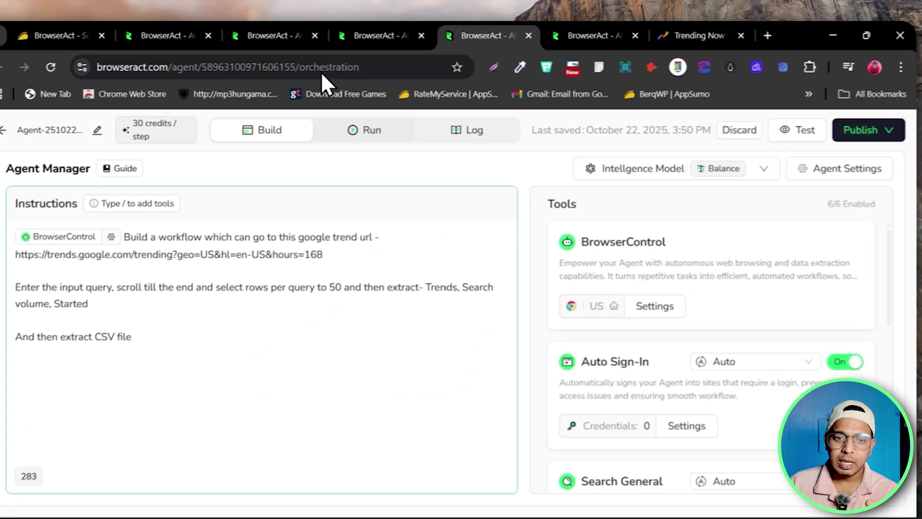
- Return to the BrowserAct home page and examine the Make, Workflow API and Agent API options under Integrations
left_click(388, 35)
left_click(197, 42)
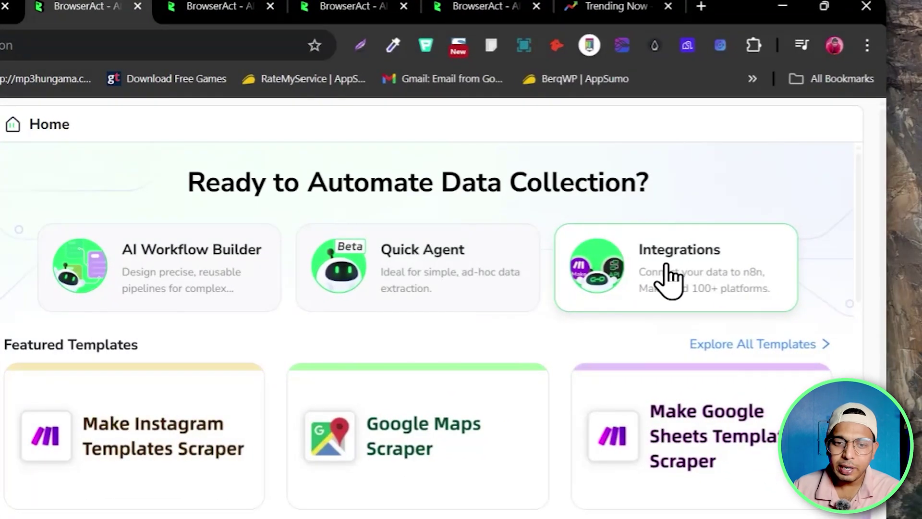
left_click(663, 280)
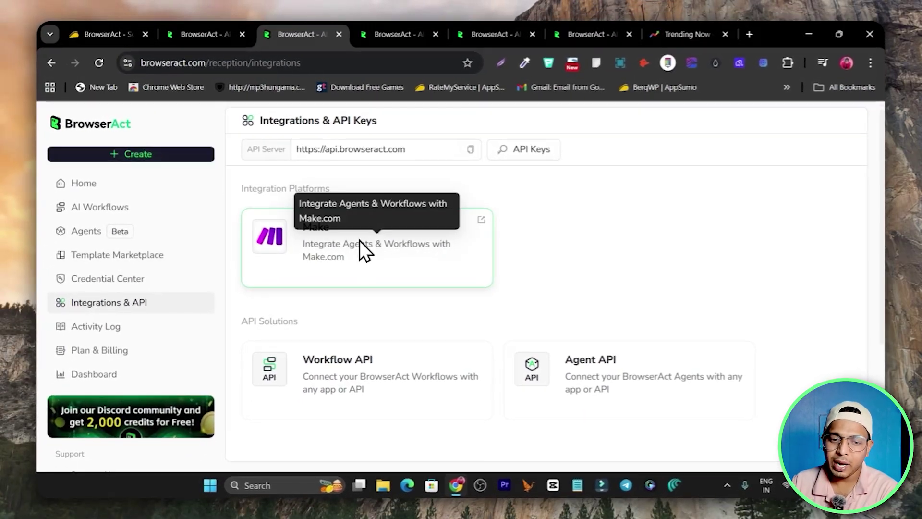
scroll(364, 250, "down", 2)
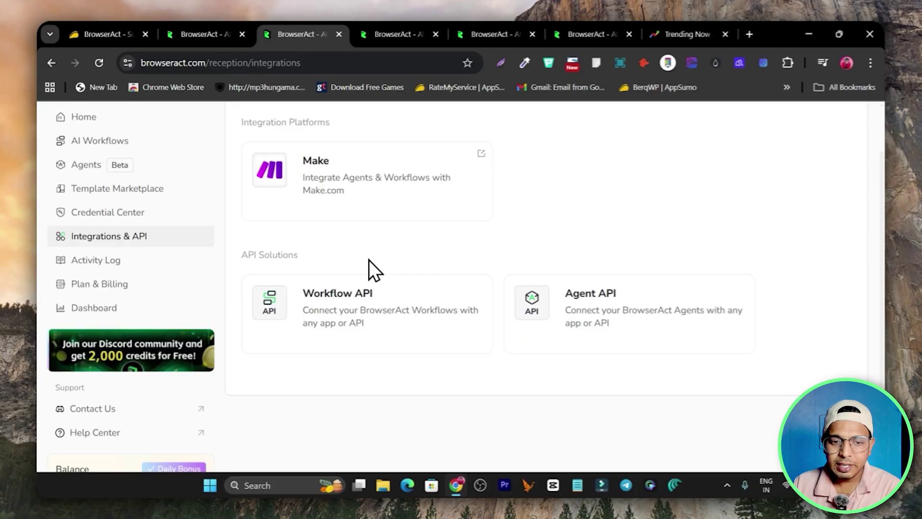
scroll(369, 260, "up", 2)
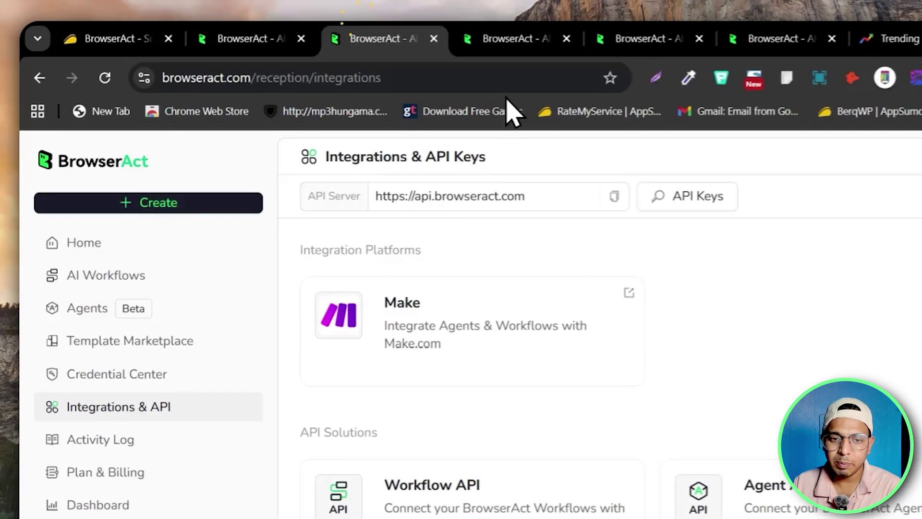
- Go back to the Google Trends workflow and reopen its running test to view the progress
left_click(500, 38)
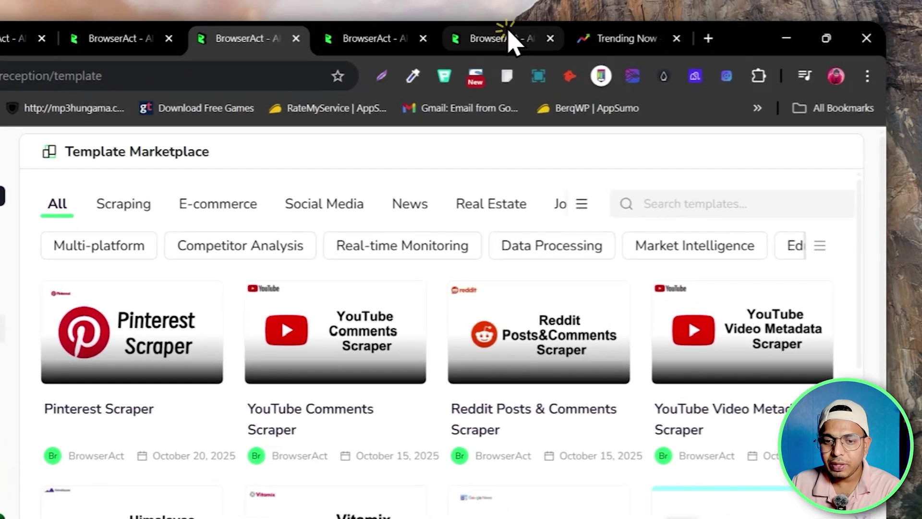
left_click(584, 34)
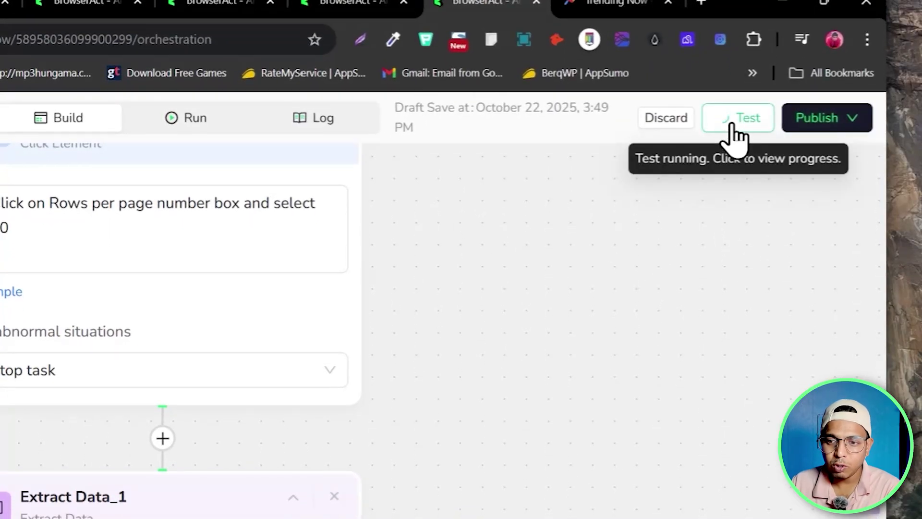
left_click(735, 120)
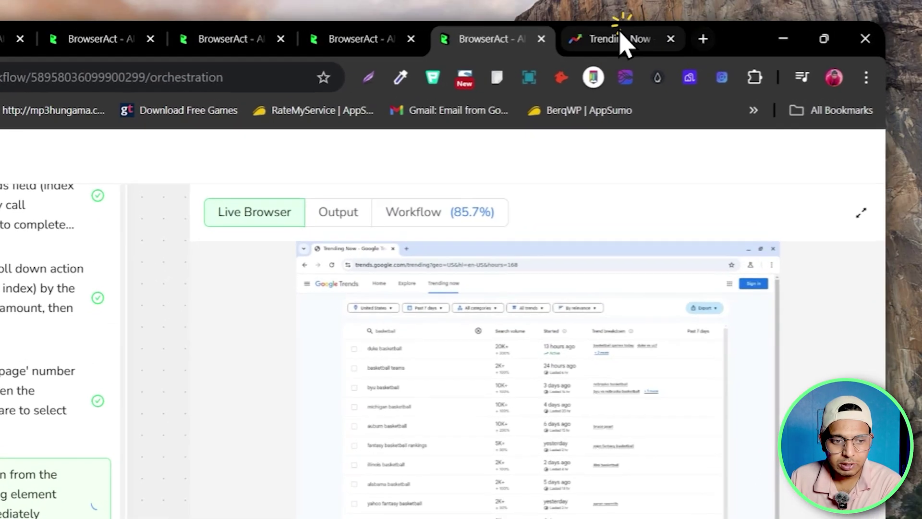
- Open the trend search field in Google Trends and look through the Trending now list down to its rows-per-page setting
left_click(687, 35)
left_click(107, 283)
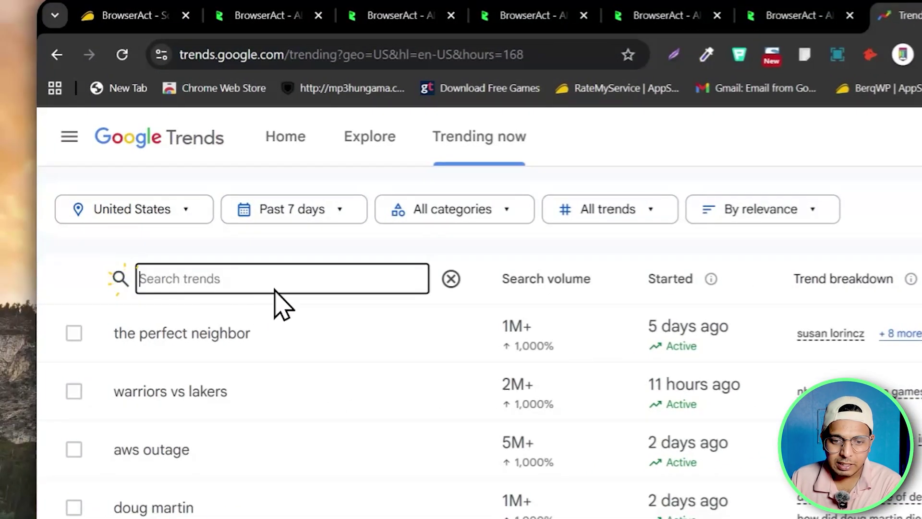
scroll(598, 225, "down", 5)
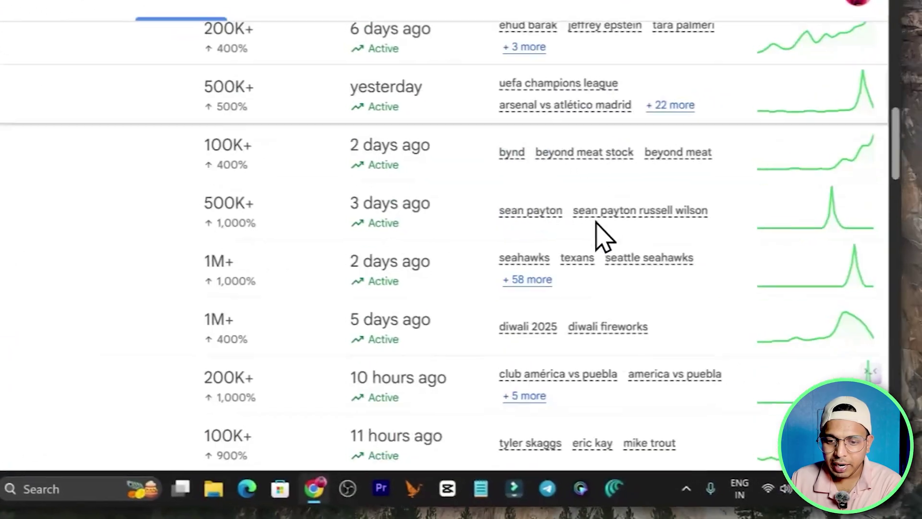
scroll(604, 235, "down", 15)
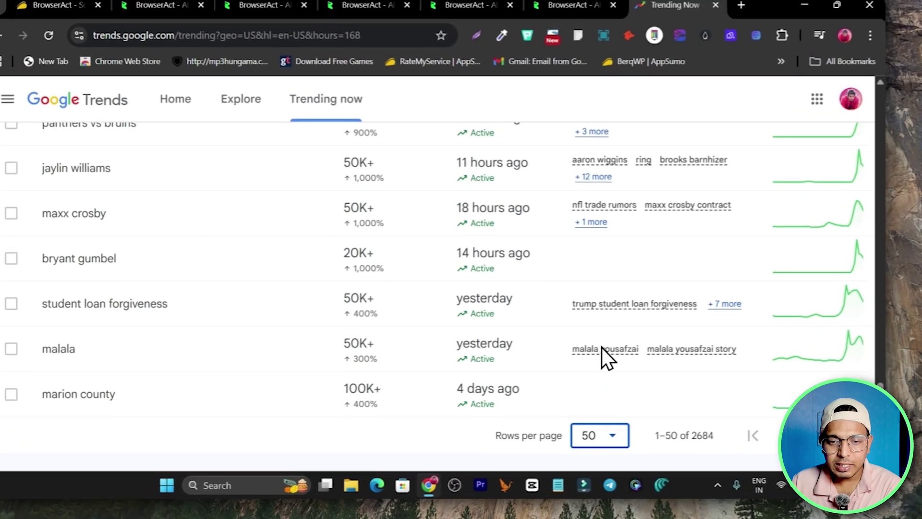
scroll(379, 307, "up", 5)
scroll(355, 317, "up", 5)
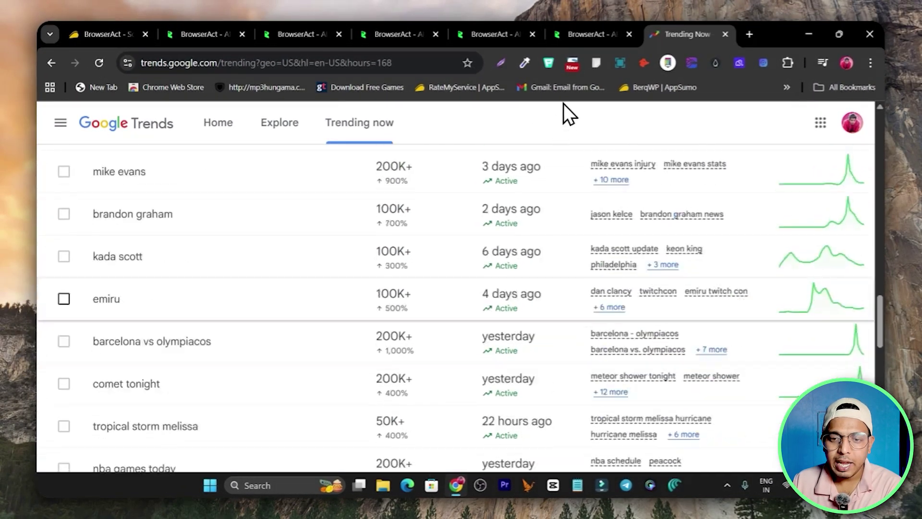
- Return to the workflow test in BrowserAct and save the extracted trend data as a CSV file
left_click(576, 34)
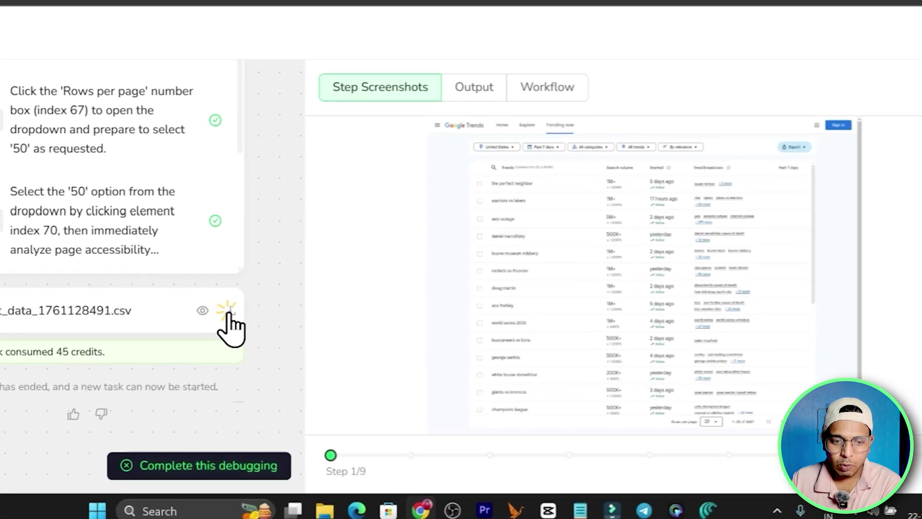
left_click(311, 334)
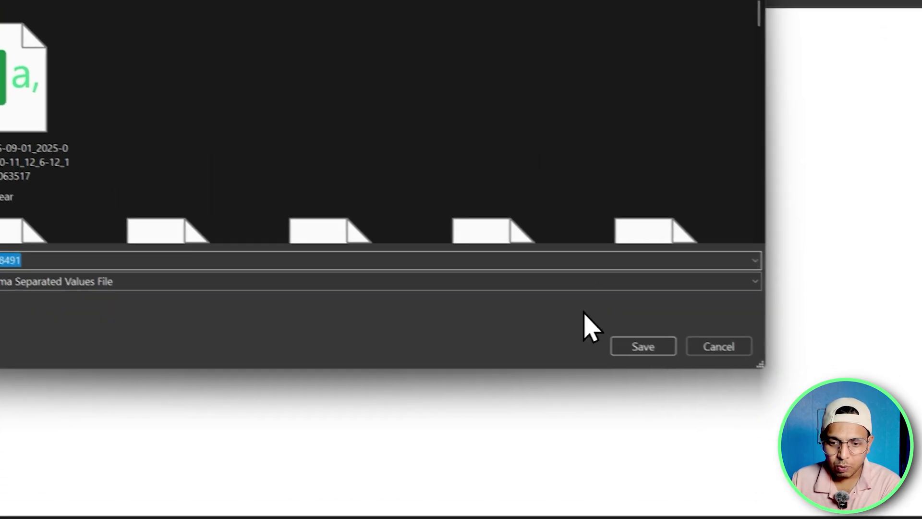
left_click(629, 347)
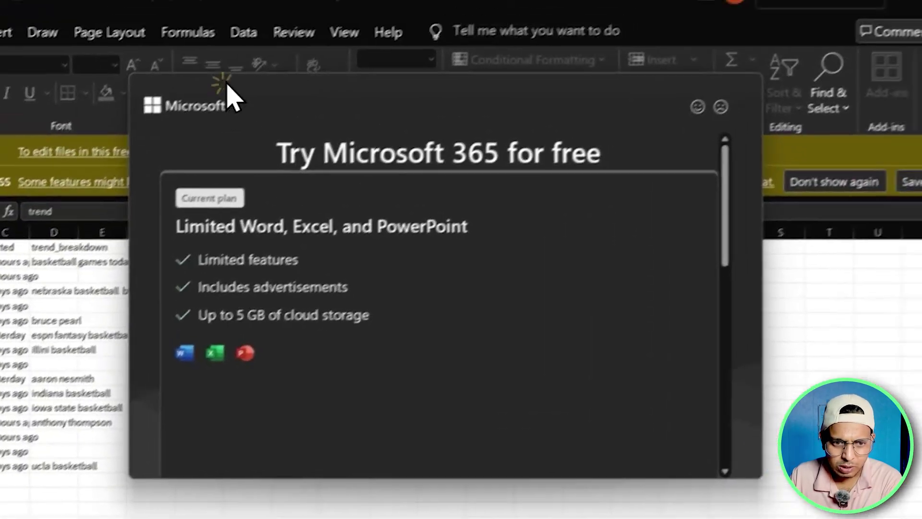
- Move the Microsoft 365 offer aside and try to dismiss the OneDrive editing prompt covering the exported trend data
left_click_drag(110, 0, 550, 82)
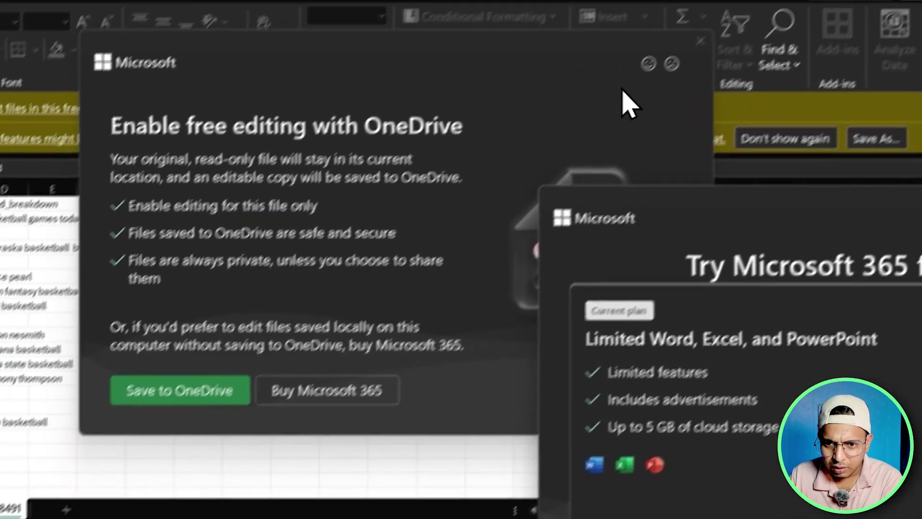
left_click(614, 122)
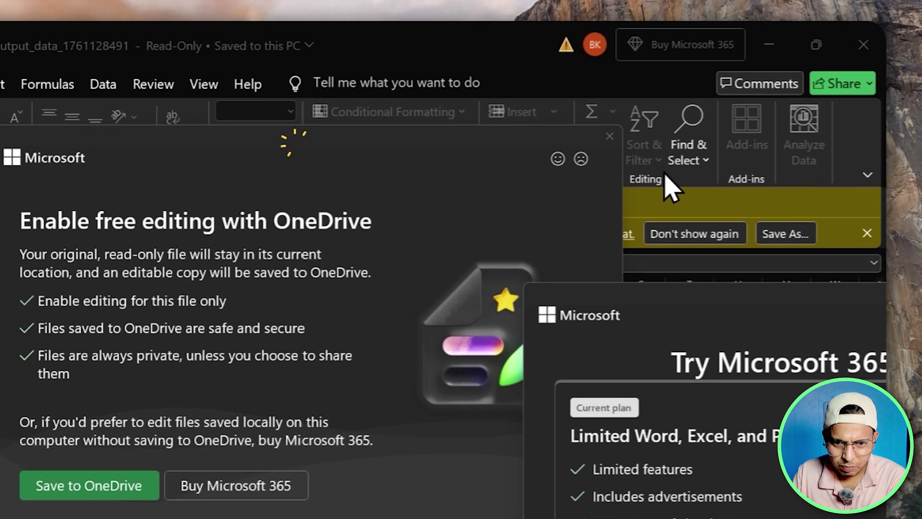
left_click(356, 130)
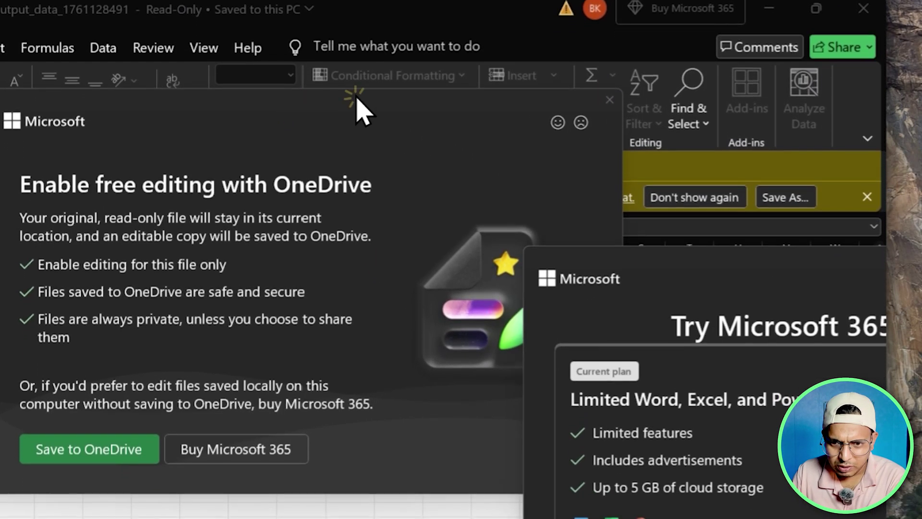
left_click(616, 103)
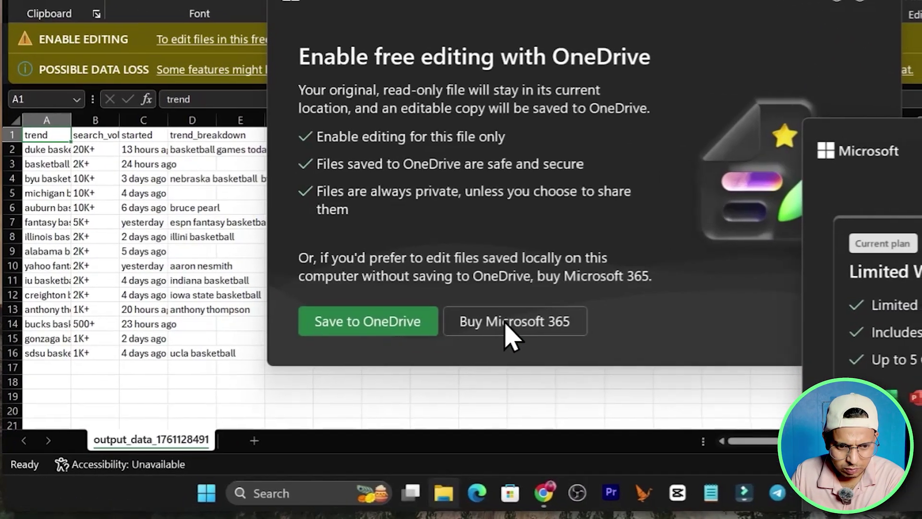
left_click(369, 323)
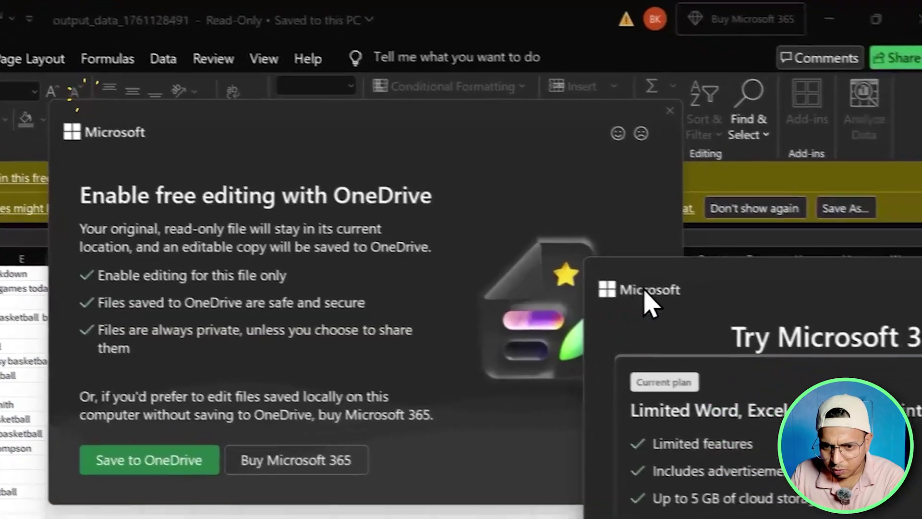
left_click(864, 150)
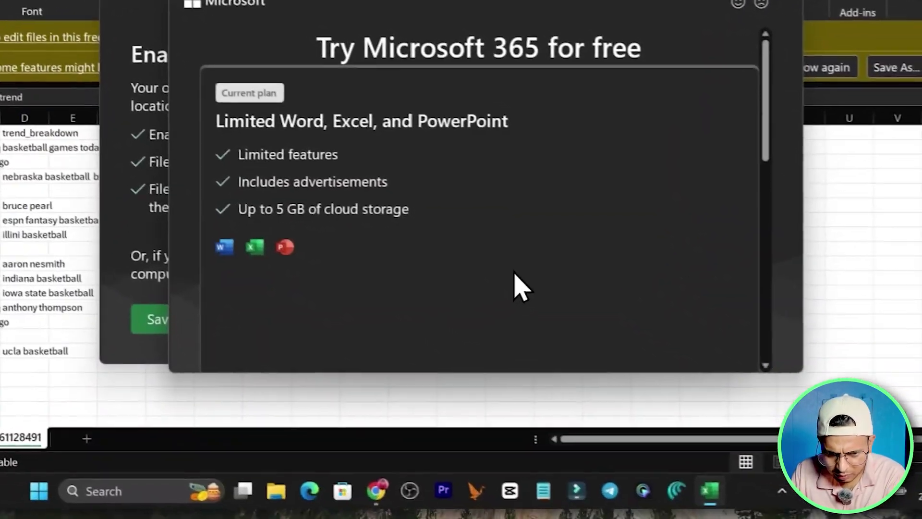
- Look through the Microsoft 365 plan offer and open its sign-in page for Excel
scroll(699, 396, "down", 10)
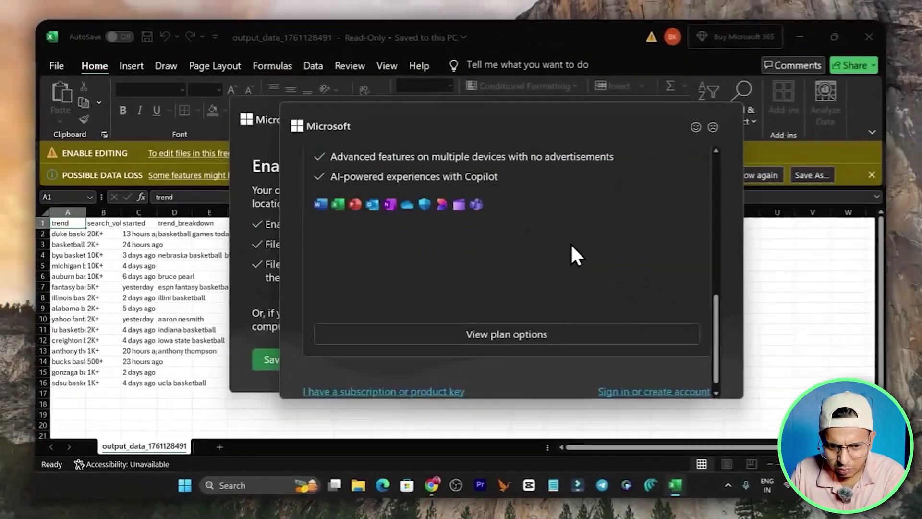
scroll(576, 255, "down", 1)
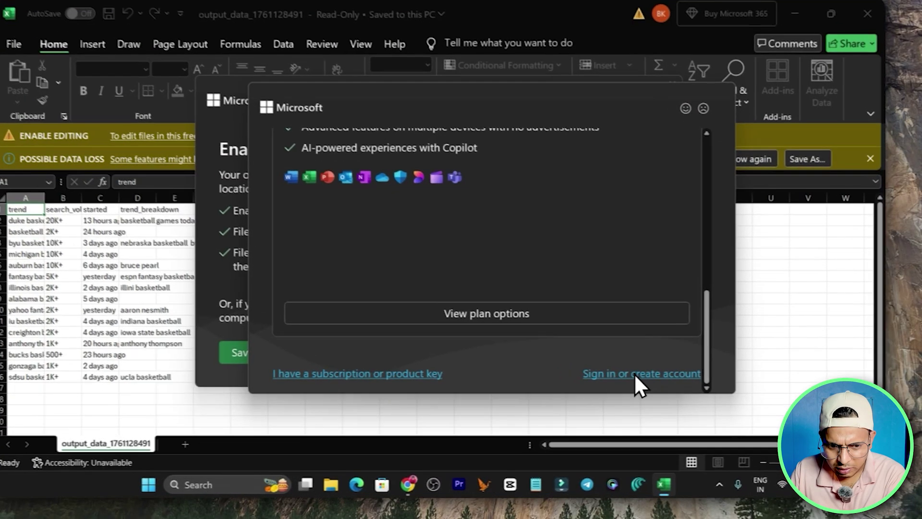
left_click(406, 381)
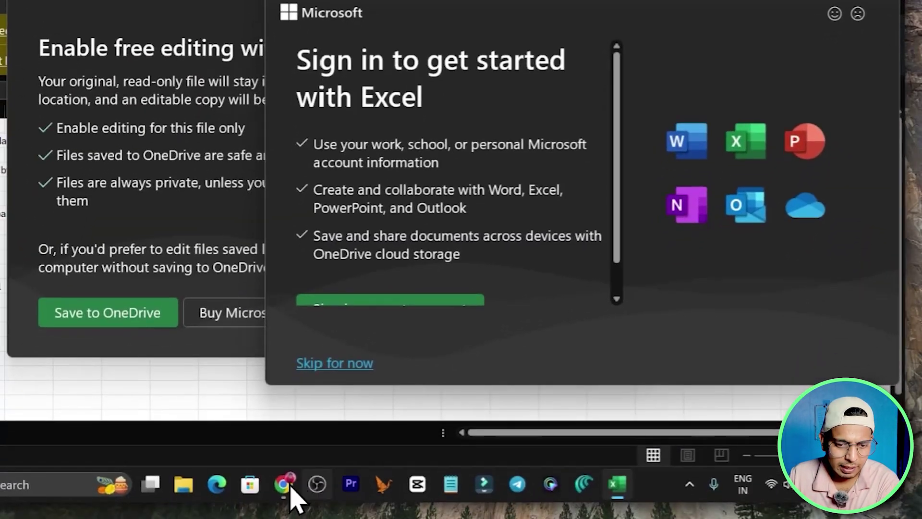
- Switch back to BrowserAct in Chrome and create a new AI workflow named Google Trend
left_click(287, 491)
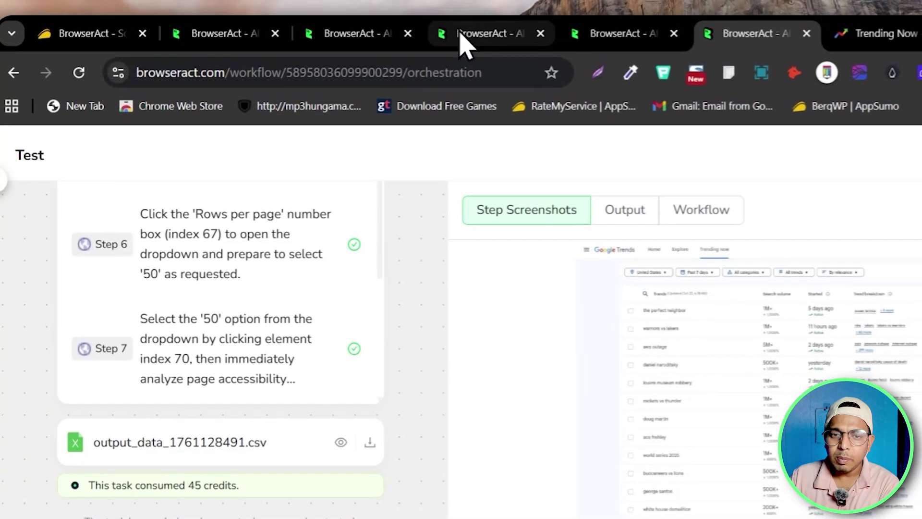
left_click(461, 34)
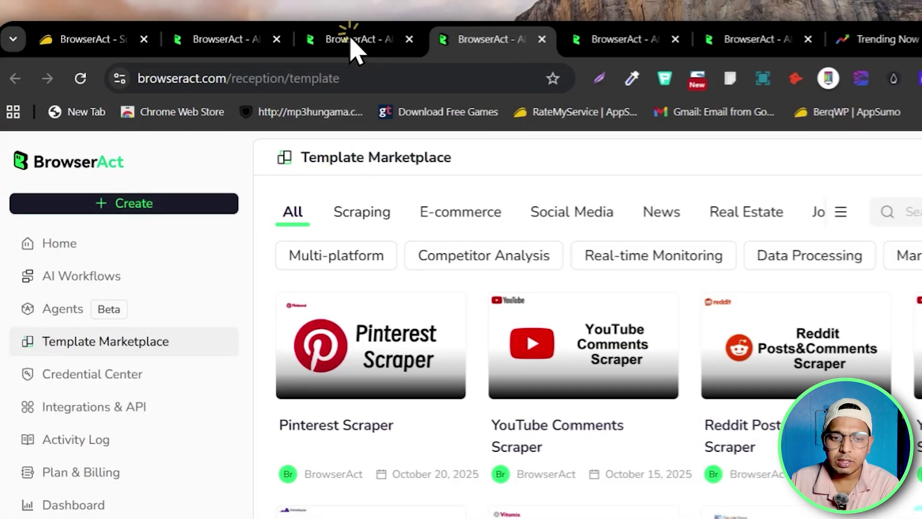
left_click(350, 42)
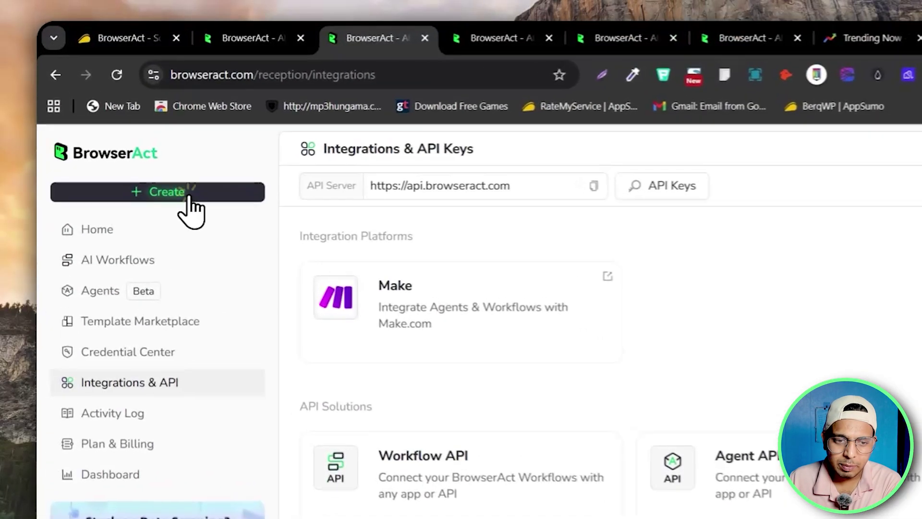
left_click(147, 156)
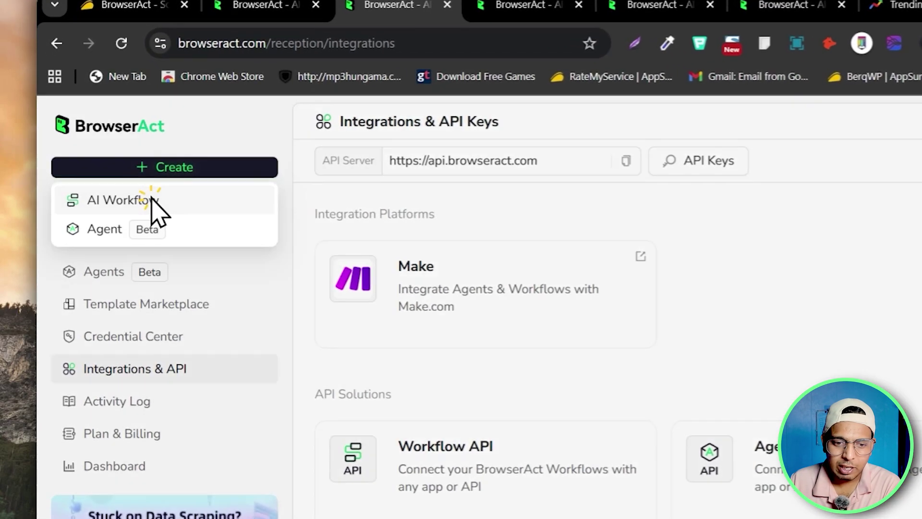
left_click(120, 179)
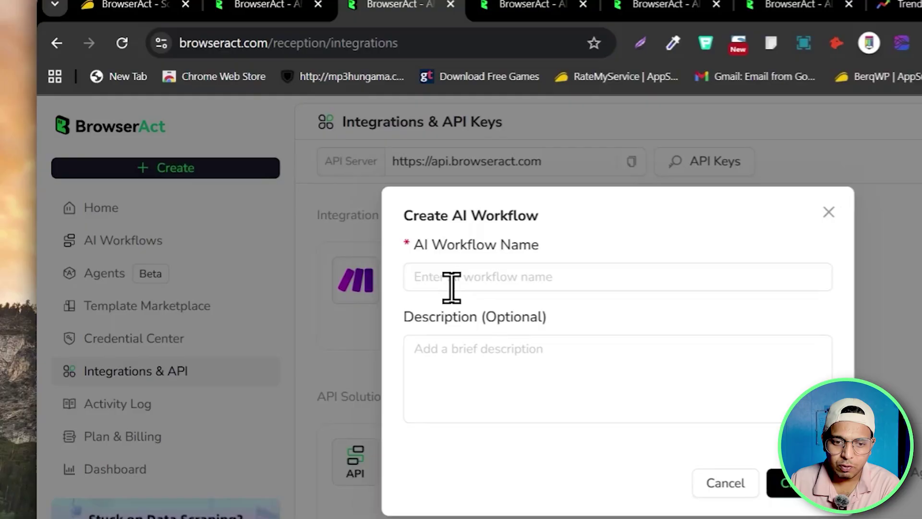
left_click(369, 241)
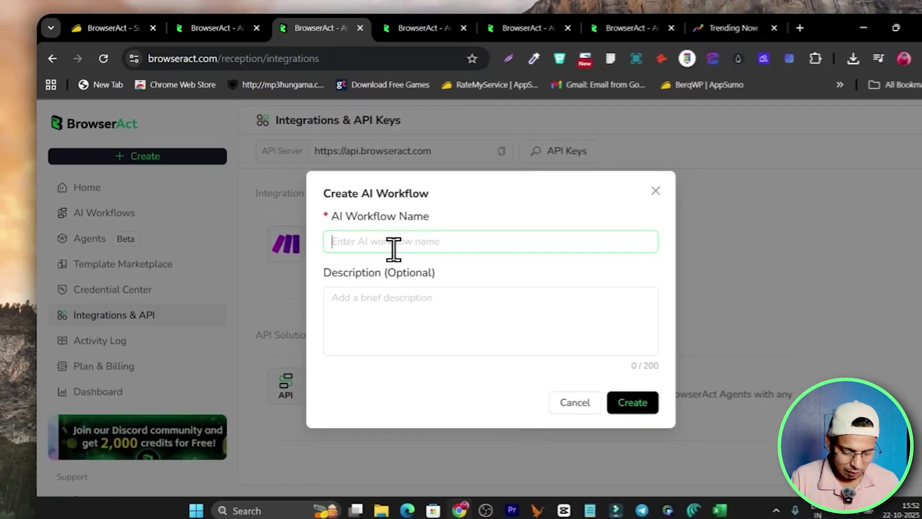
type("Google Trend")
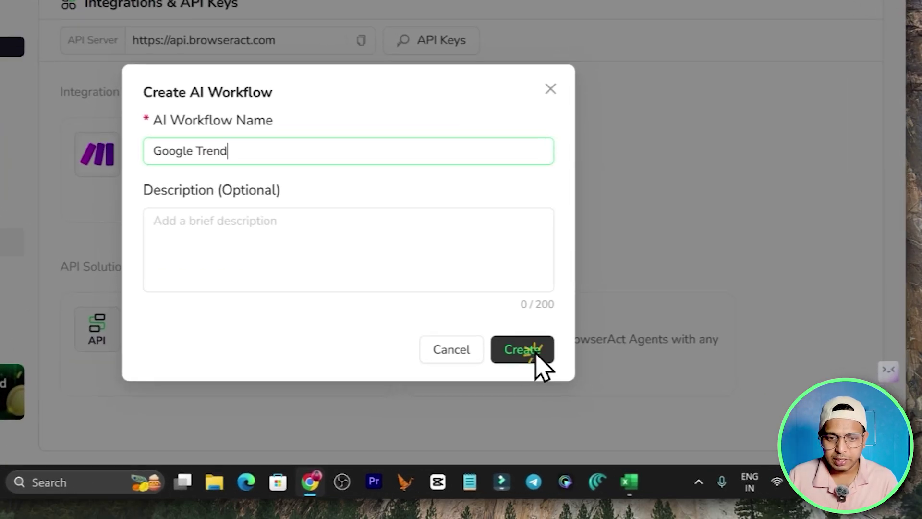
left_click(599, 385)
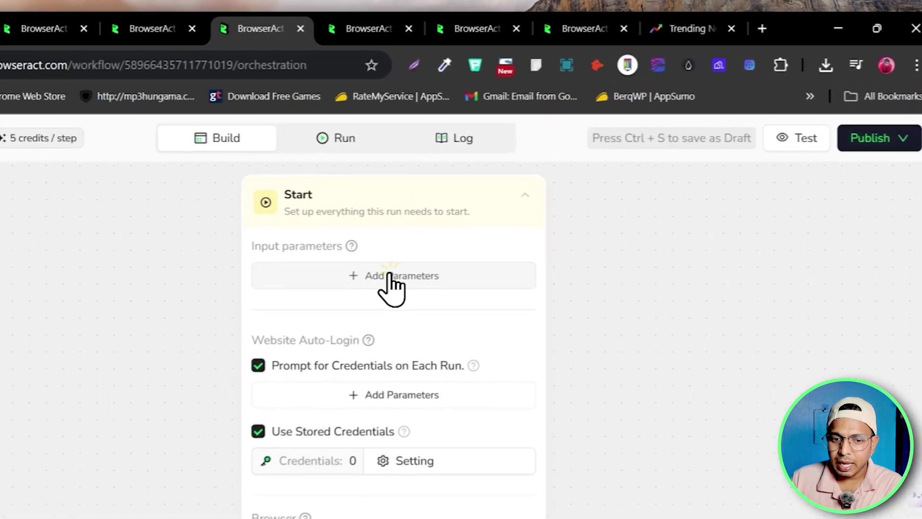
- Add an input parameter named GoogleTrend to the Start node, checking the existing workflow's test for the parameter it uses
left_click(440, 229)
left_click(347, 238)
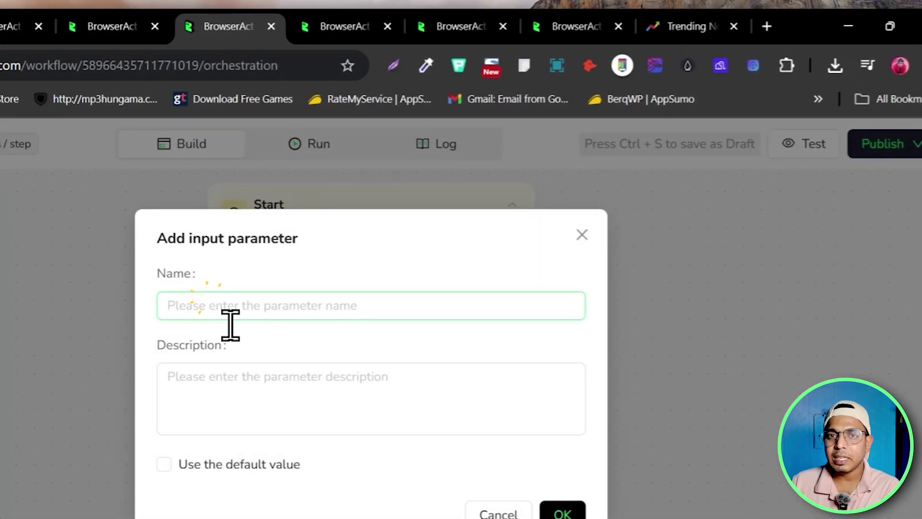
left_click(583, 27)
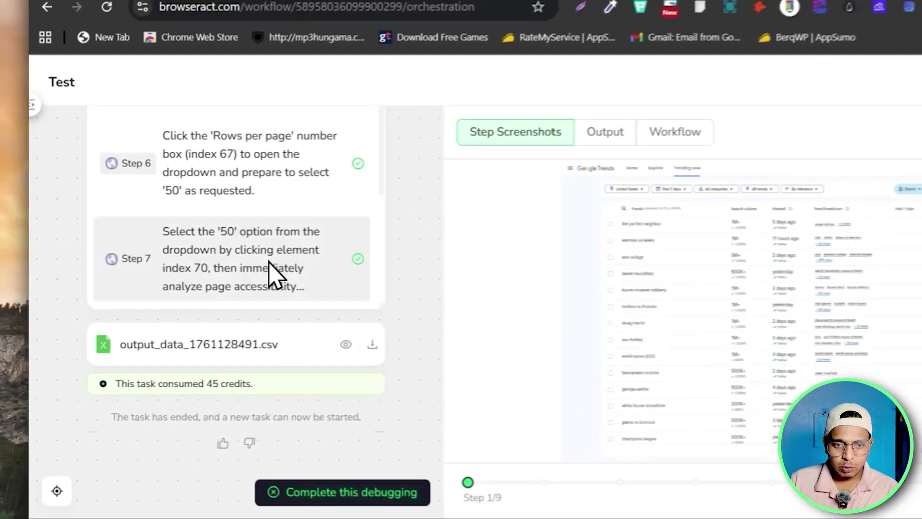
scroll(407, 233, "up", 15)
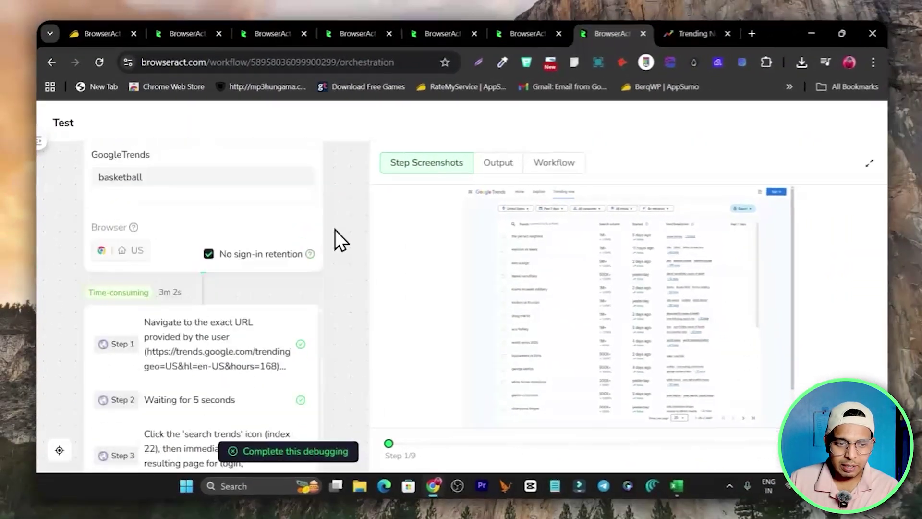
scroll(151, 342, "down", 2)
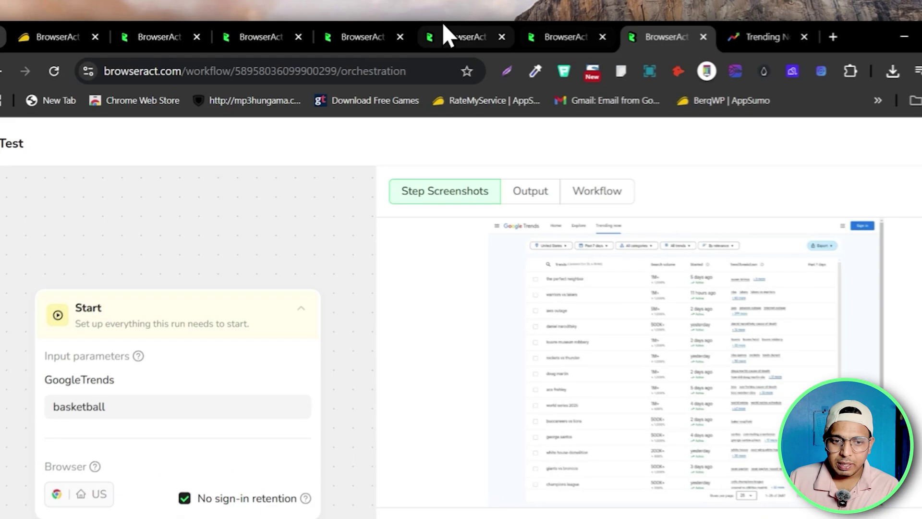
left_click(444, 34)
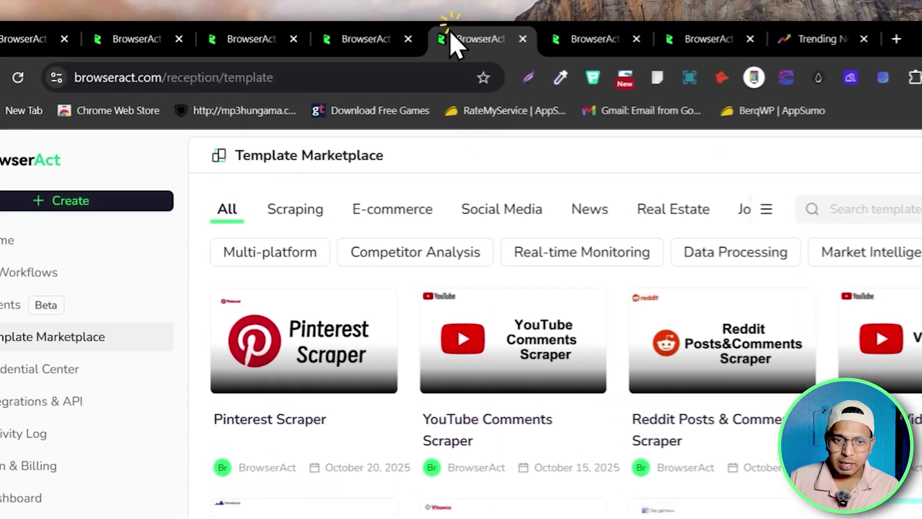
left_click(370, 34)
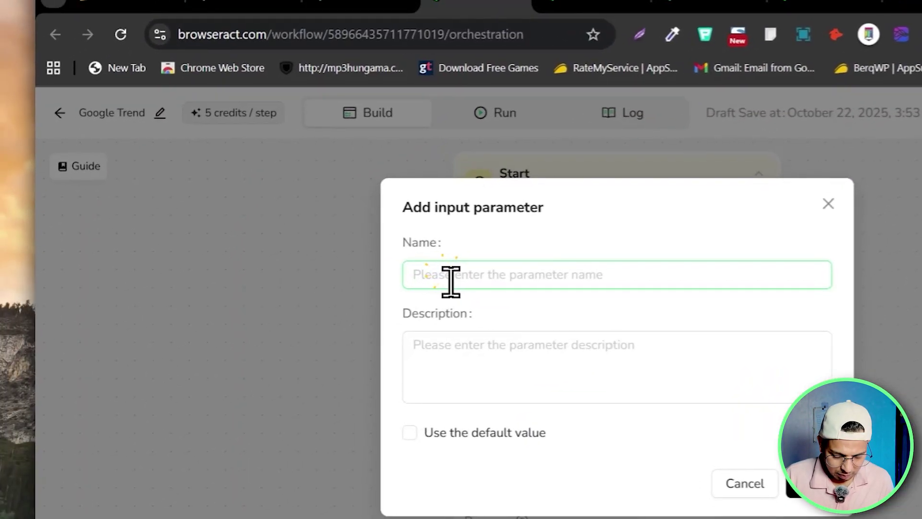
type("Google")
type("Trend")
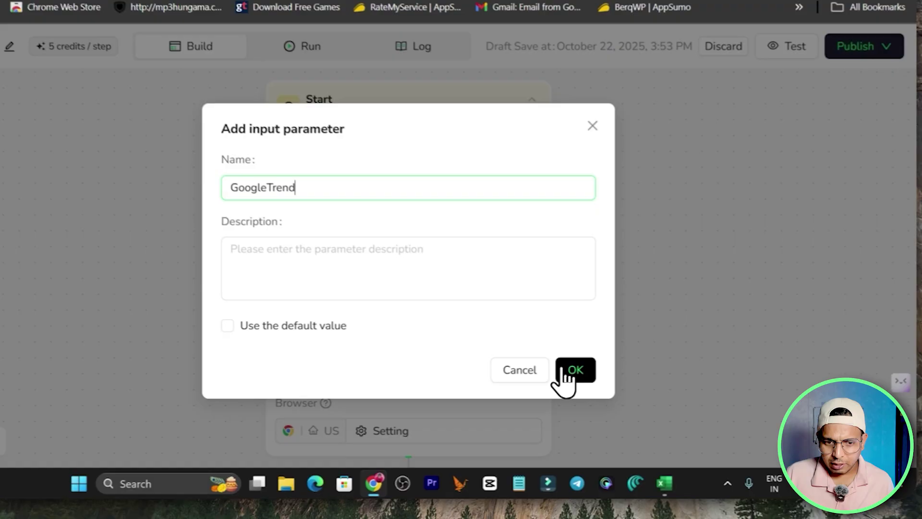
left_click(600, 390)
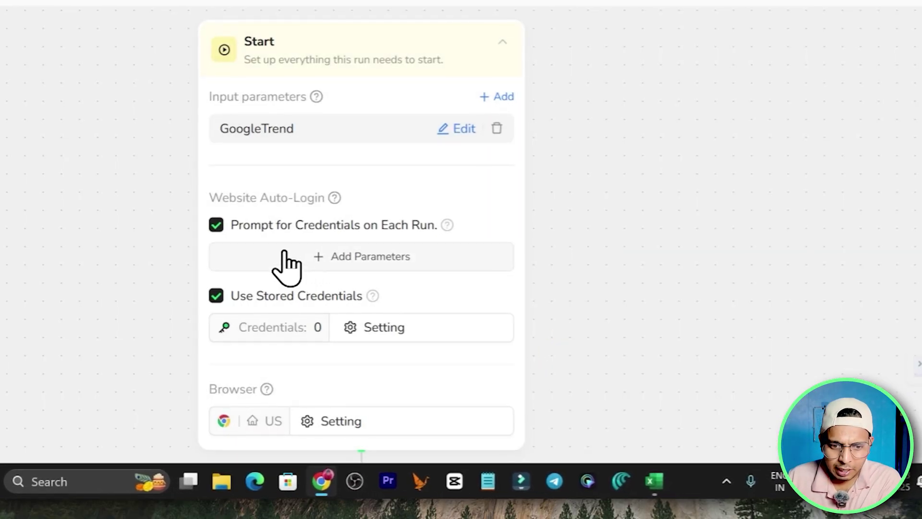
- Turn off Prompt for Credentials on Each Run and Use Stored Credentials for the Start node's website auto-login
left_click(216, 224)
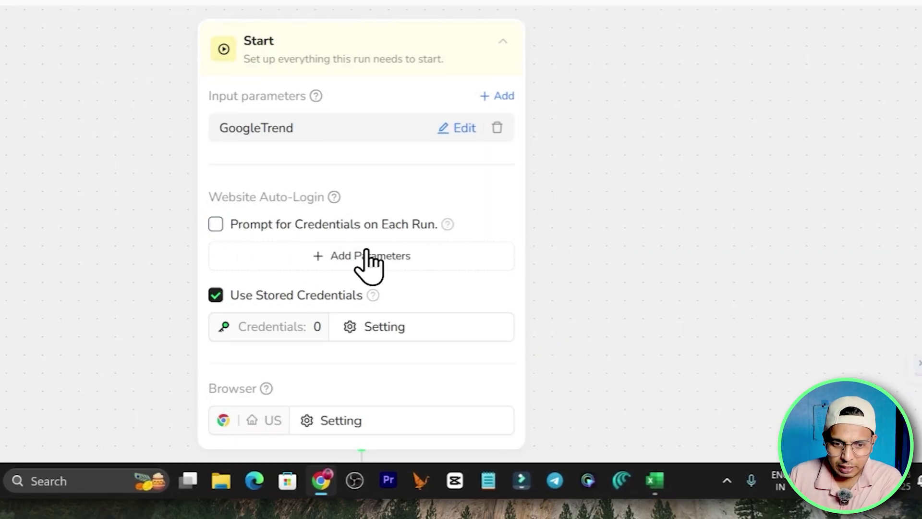
scroll(419, 283, "down", 3)
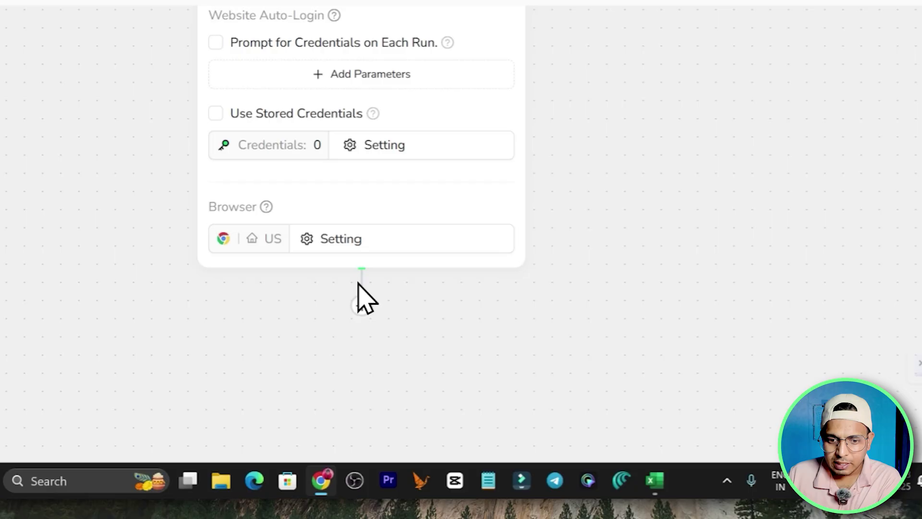
- Open the node action library below the Start node and copy the address of the Google Trends Trending now page
left_click(361, 305)
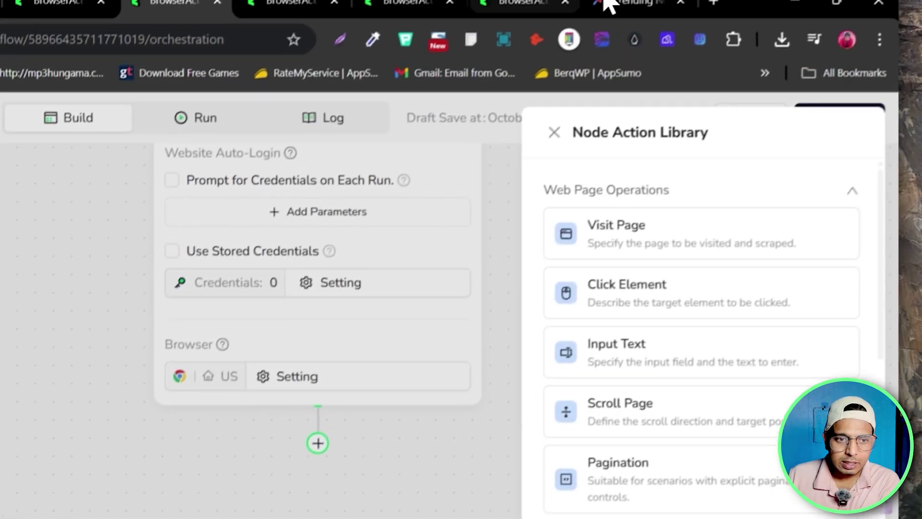
left_click(609, 6)
left_click(141, 70)
right_click(144, 71)
left_click(223, 238)
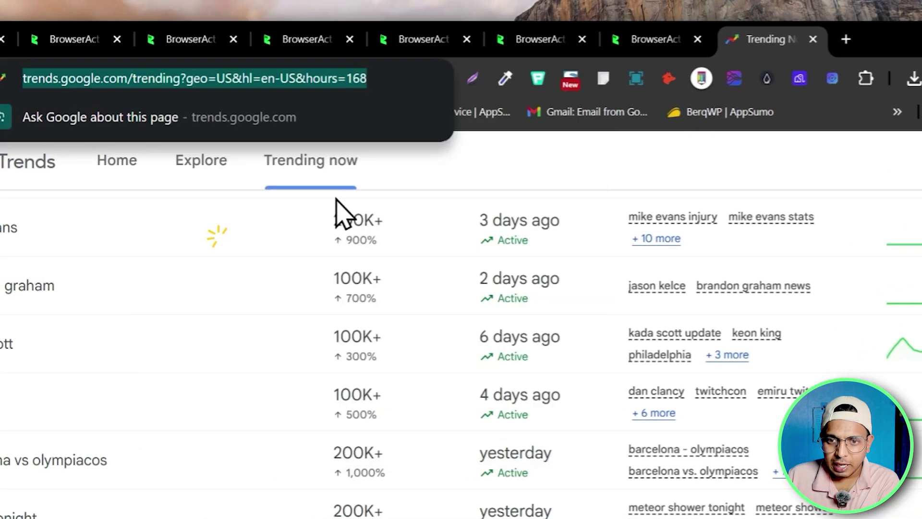
left_click(246, 30)
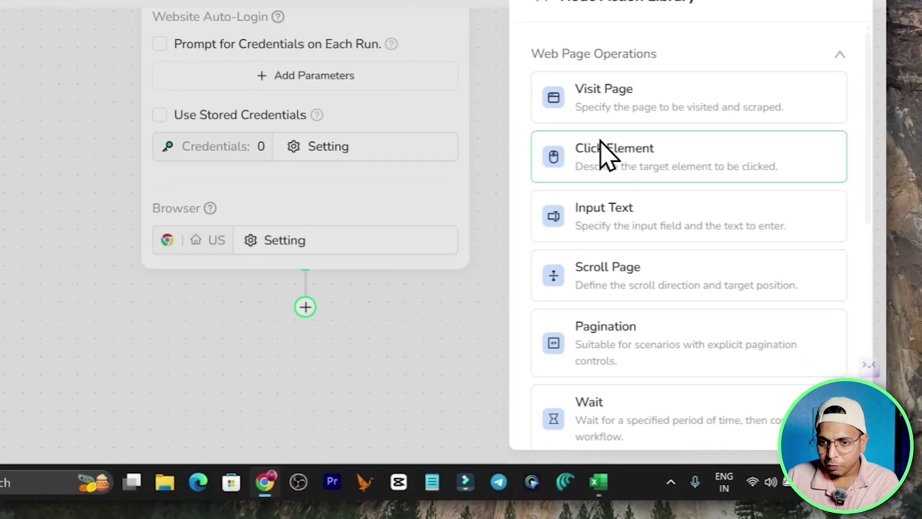
left_click(613, 107)
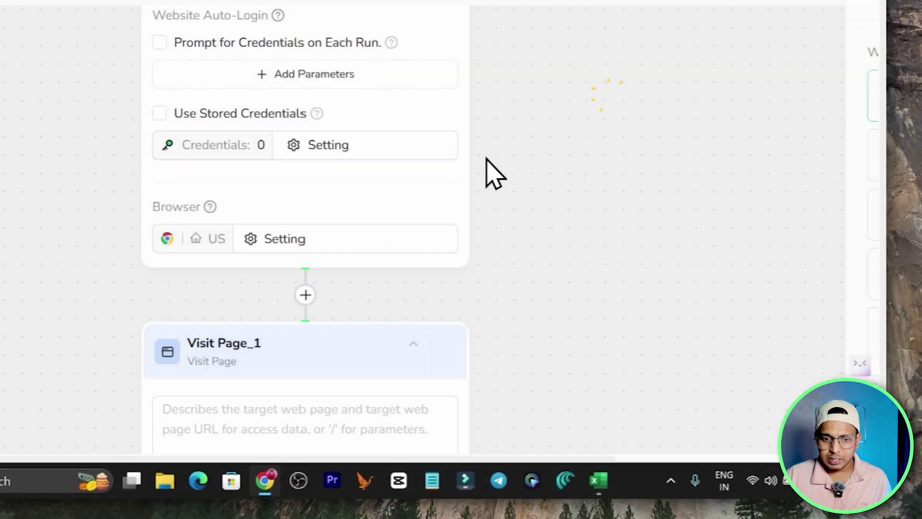
scroll(288, 336, "down", 3)
left_click(197, 303)
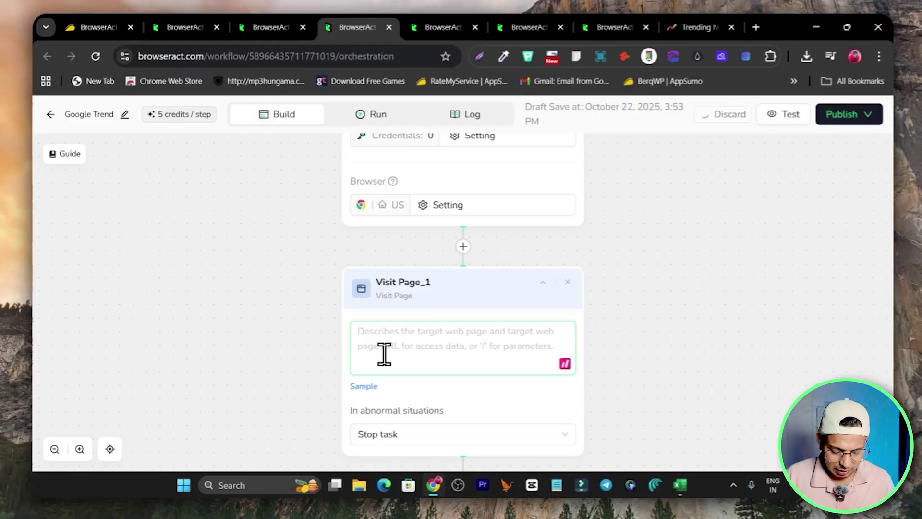
type("g")
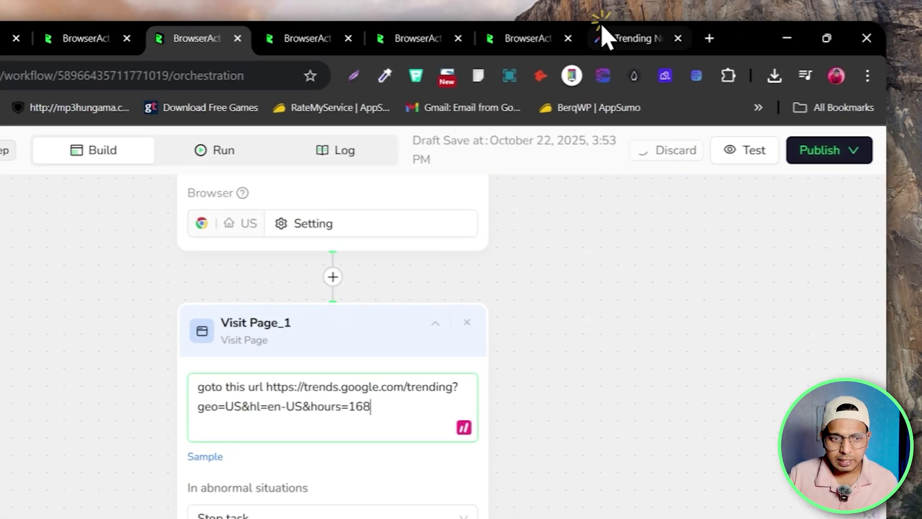
- Look over the Trending now page in Google Trends and return to the Google Trend workflow
left_click(692, 34)
scroll(216, 249, "down", 5)
scroll(149, 233, "up", 10)
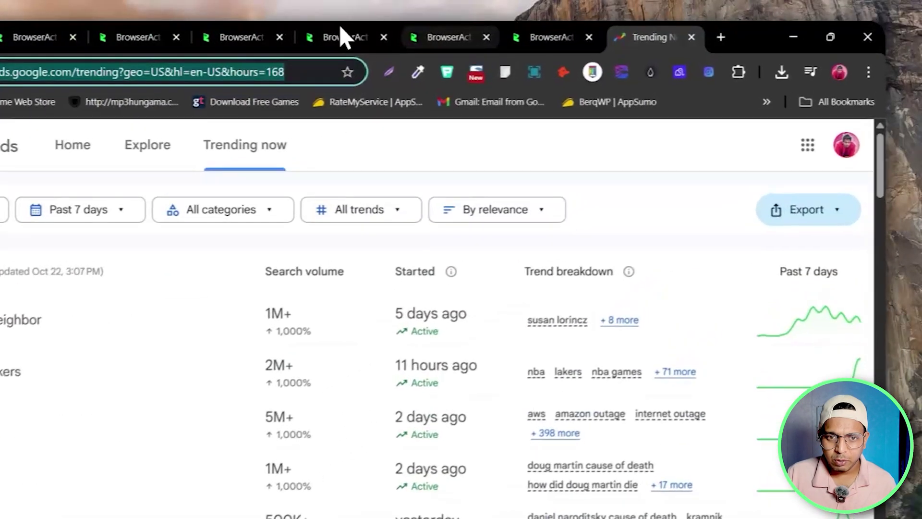
left_click(438, 33)
left_click(365, 33)
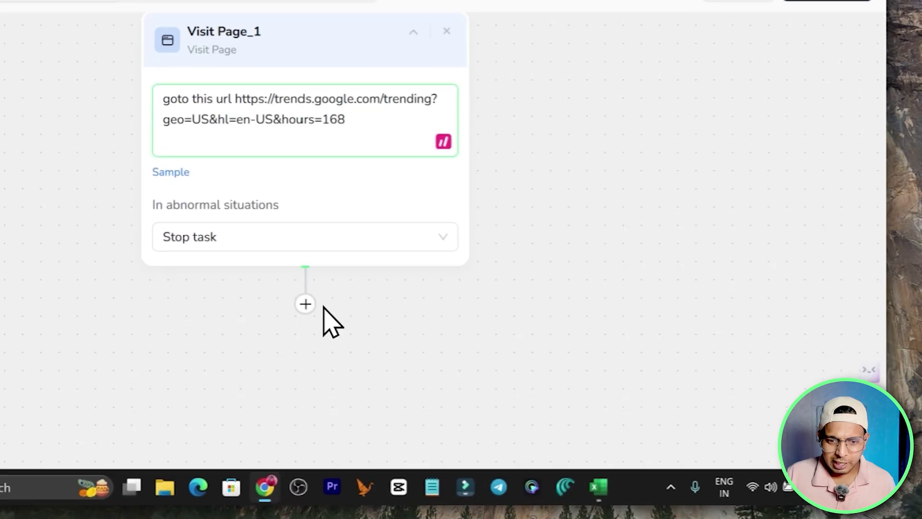
- Add a Click Element node after the Visit Page node with the instruction "click on search icon"
left_click(306, 304)
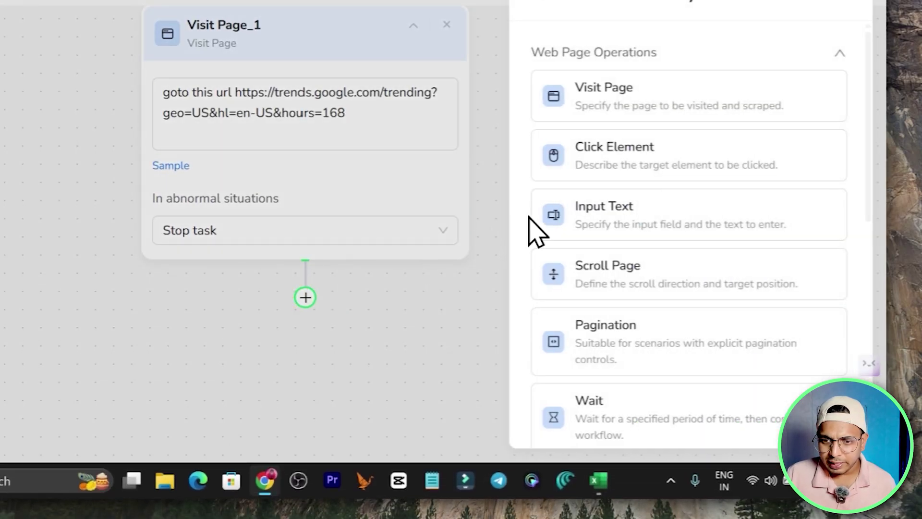
left_click(677, 168)
left_click(226, 288)
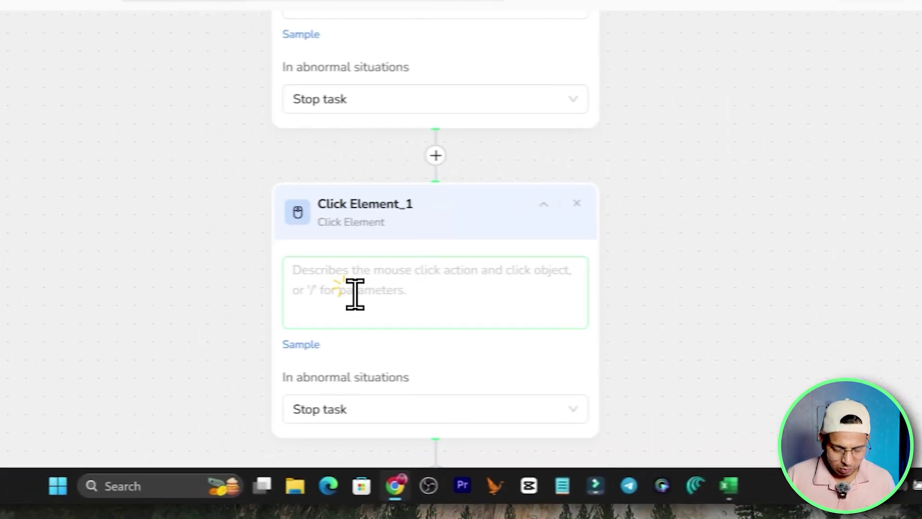
type("click on search icon")
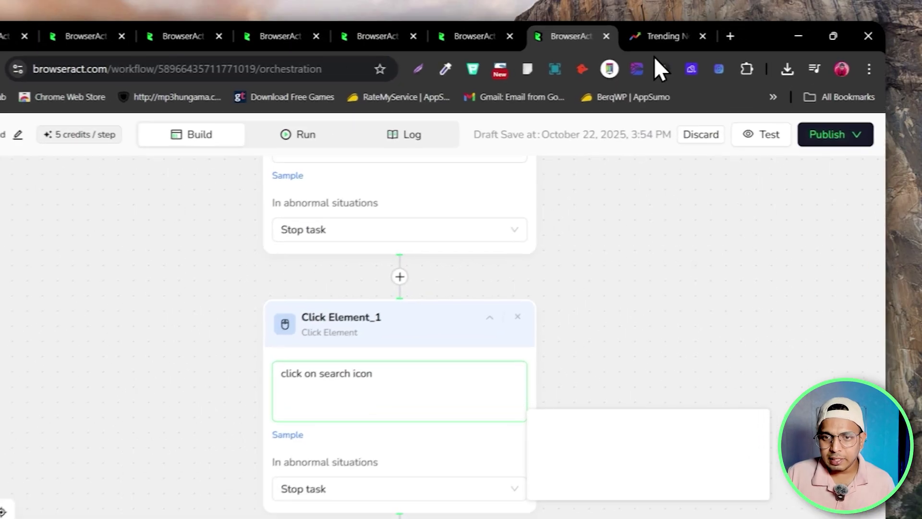
- Examine the Trending now list in Google Trends down to its rows-per-page setting, and return to the Google Trend workflow
left_click(684, 33)
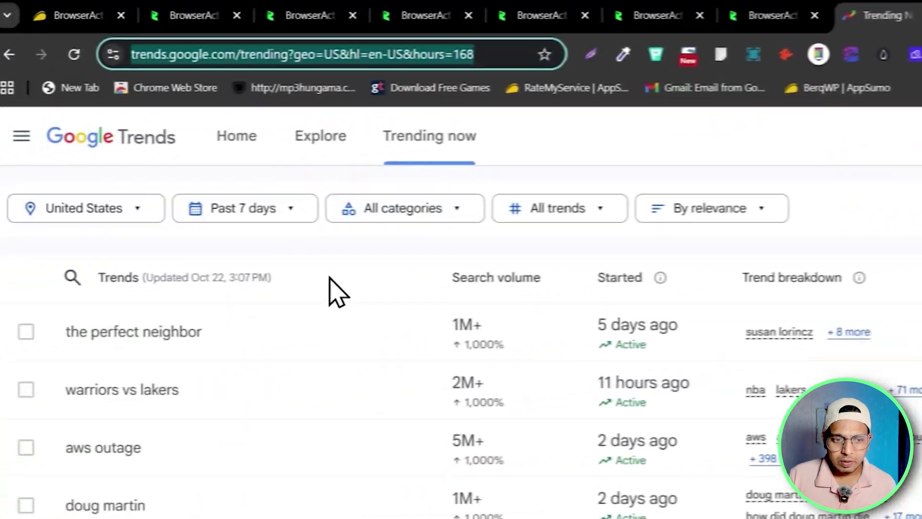
scroll(336, 291, "down", 15)
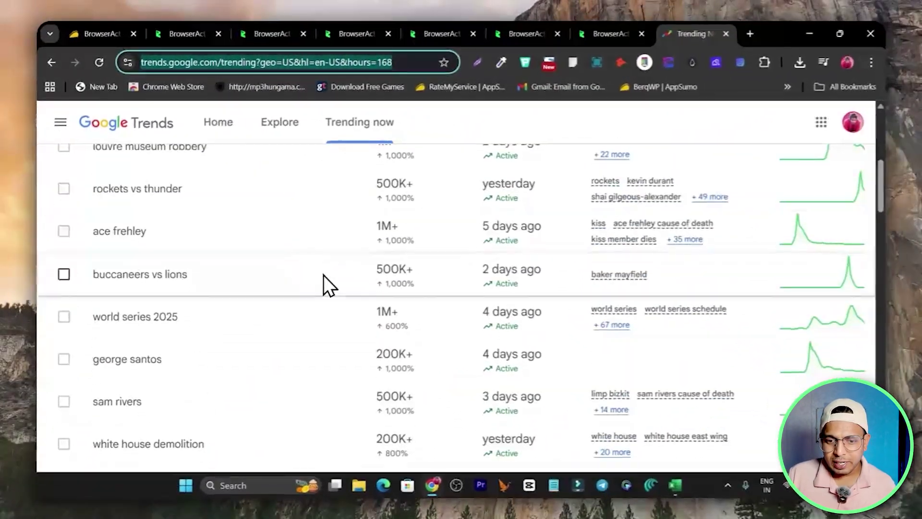
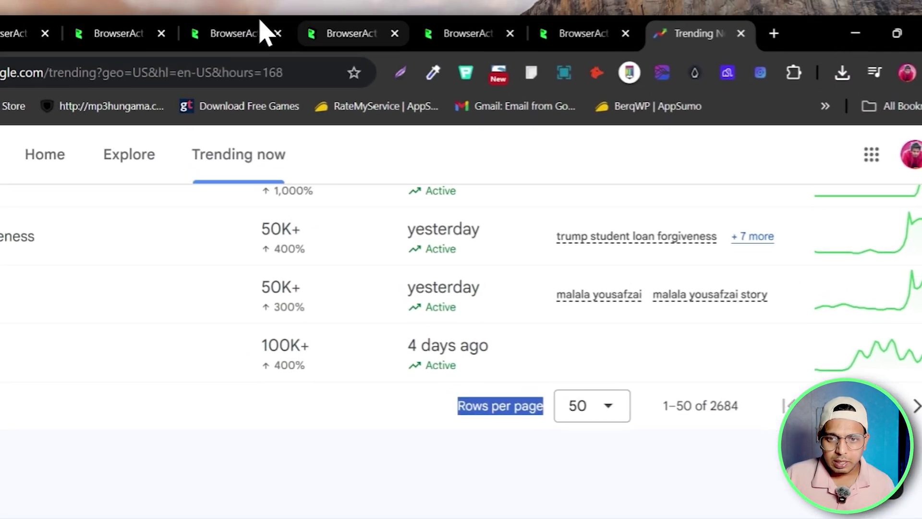
left_click(533, 33)
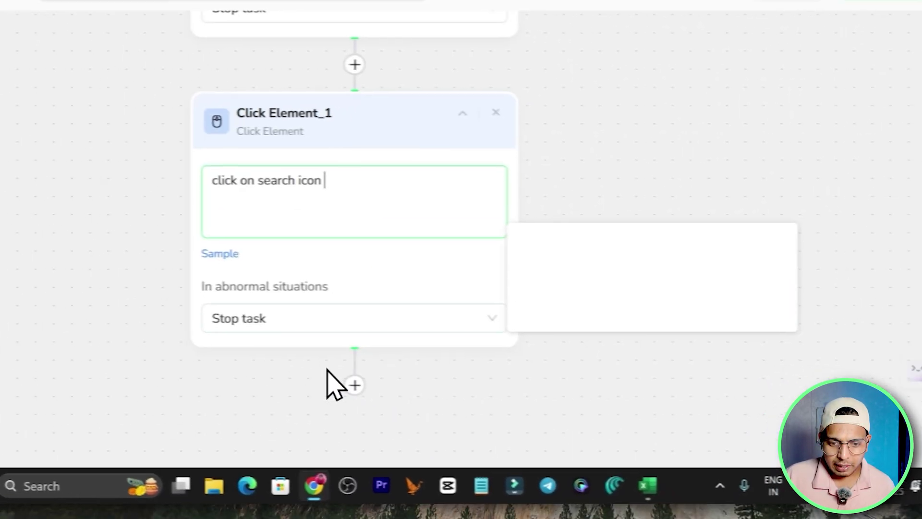
- Add a 5-second Wait node after the search-icon node, followed by a Scroll Page node with the instruction "scroll till the end"
left_click(306, 380)
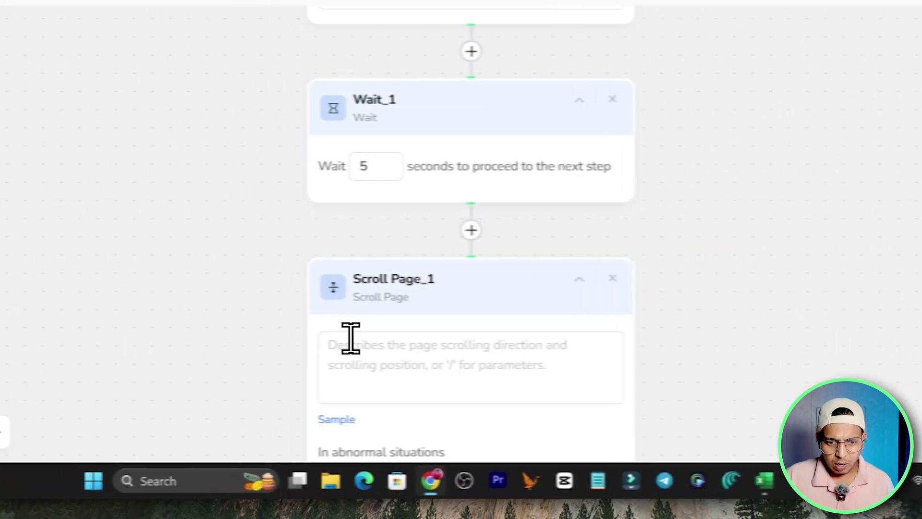
left_click(450, 317)
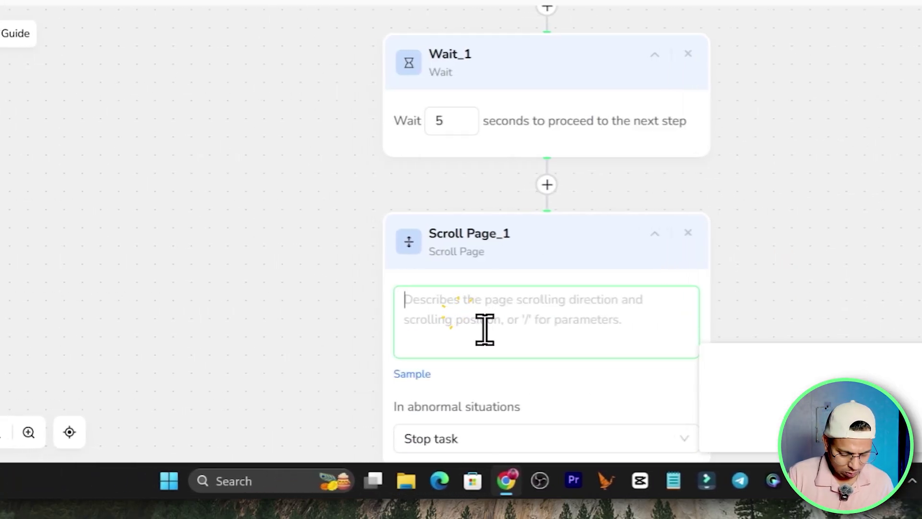
type("scroll till the end")
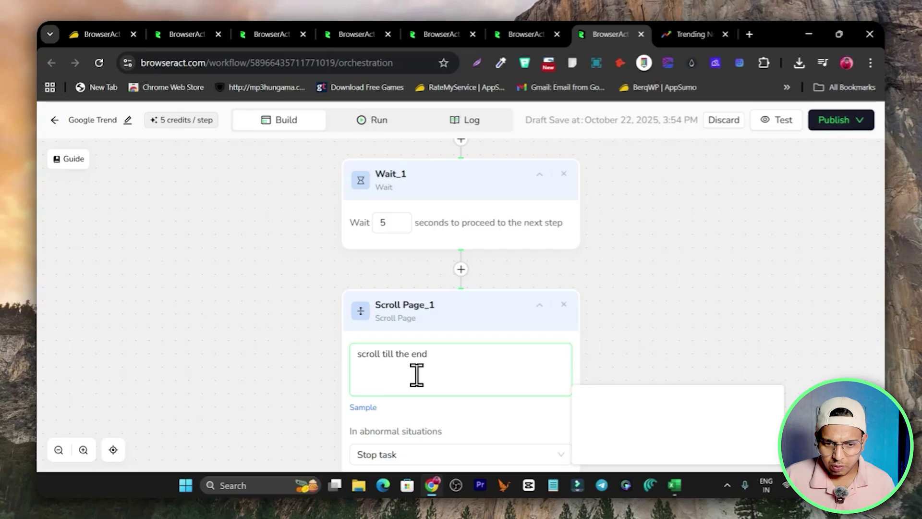
- Add a Click Element node after Scroll Page, check the rows-per-page options in Google Trends, and enter "click on Rows per page box and select 50"
scroll(505, 330, "down", 3)
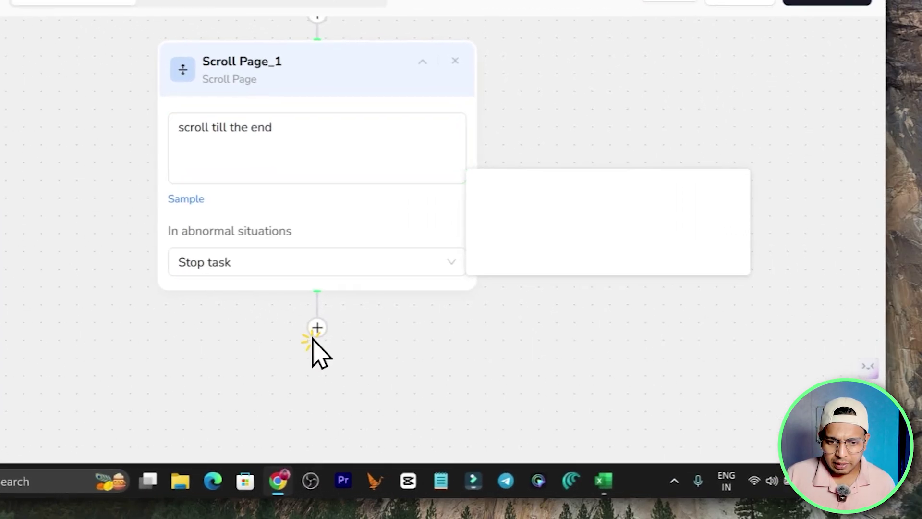
left_click(461, 366)
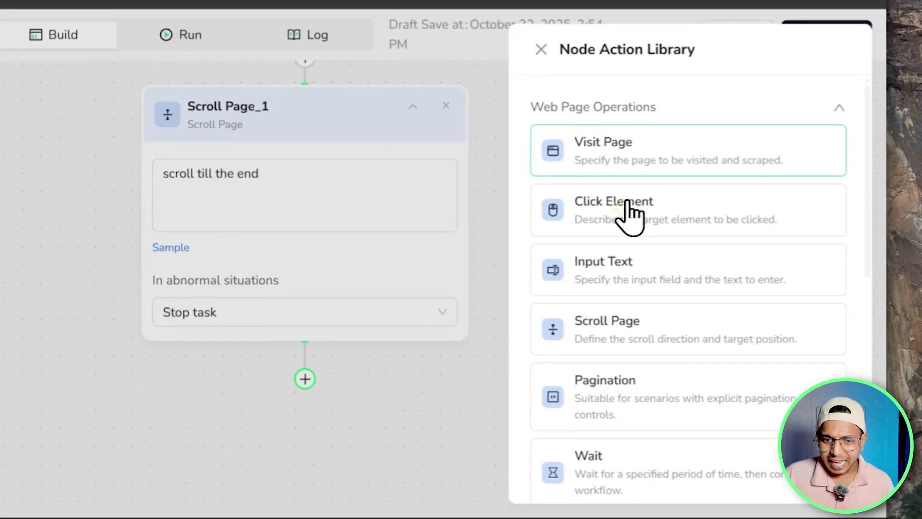
left_click(624, 149)
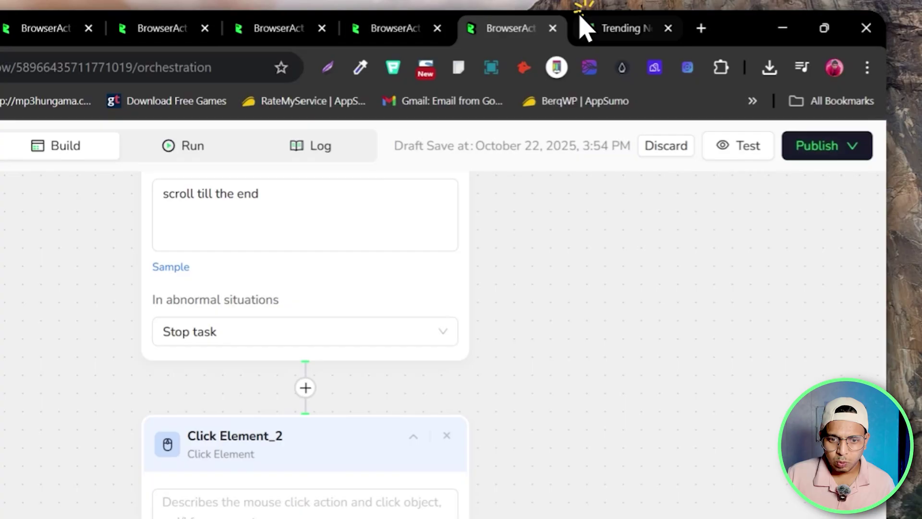
left_click(585, 25)
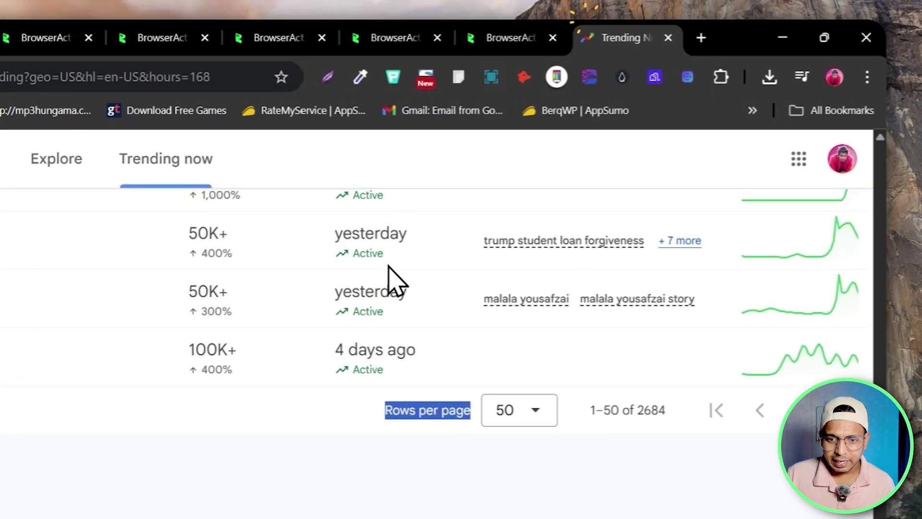
left_click(494, 305)
left_click(503, 291)
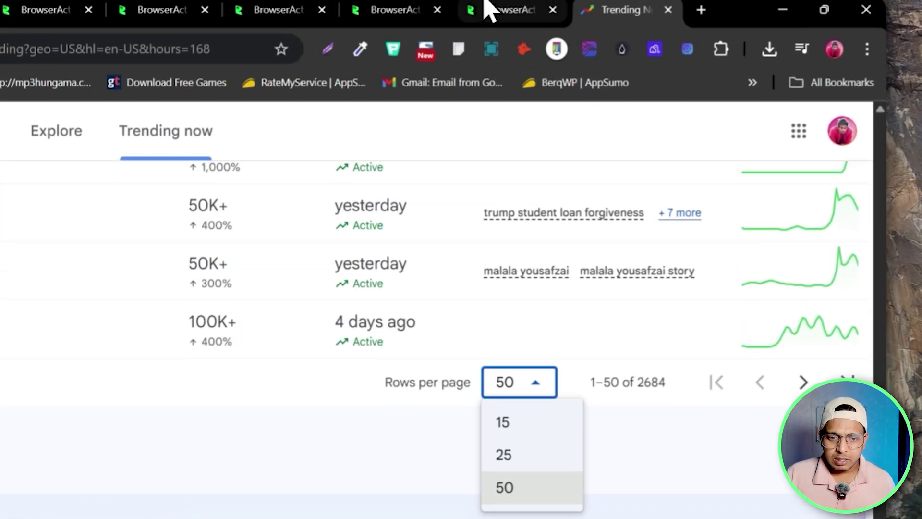
left_click(495, 11)
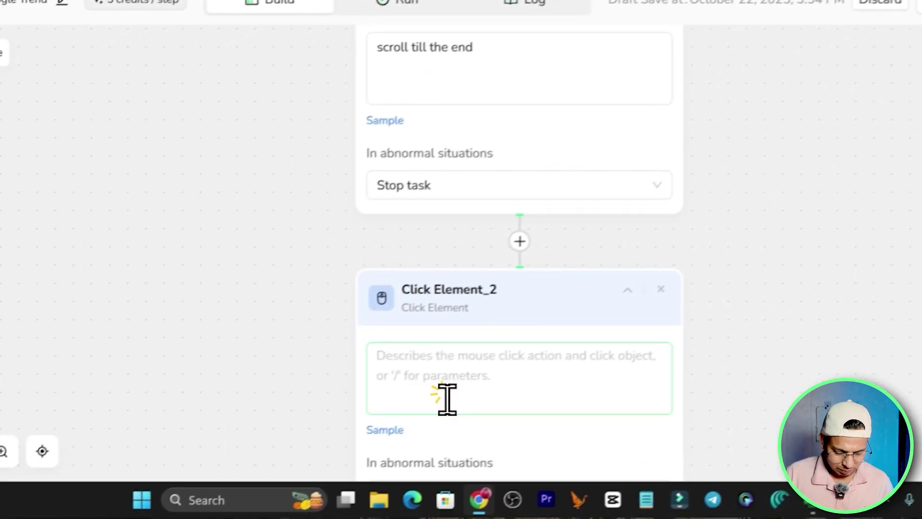
left_click(477, 383)
type("click on Rows per page box and select 50")
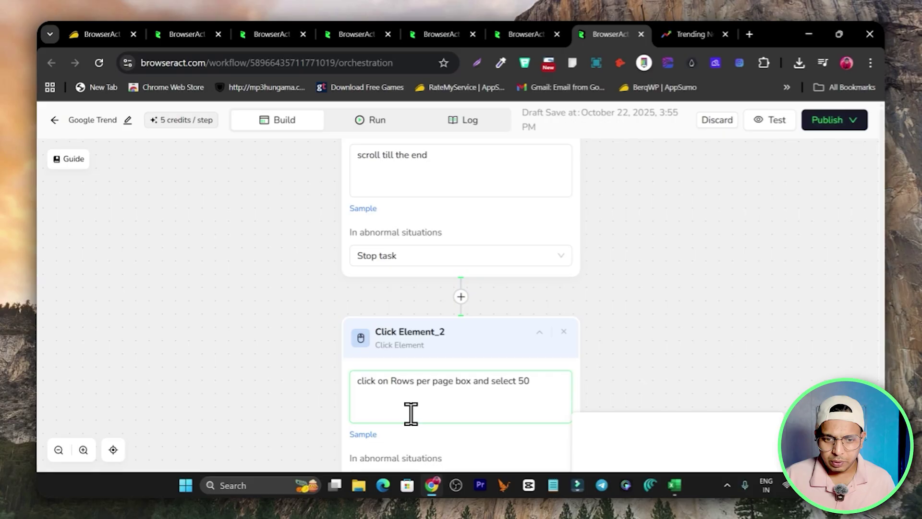
- Review the workflow's node sequence from Visit Page to Scroll Page to find where the search text input belongs
scroll(469, 292, "up", 10)
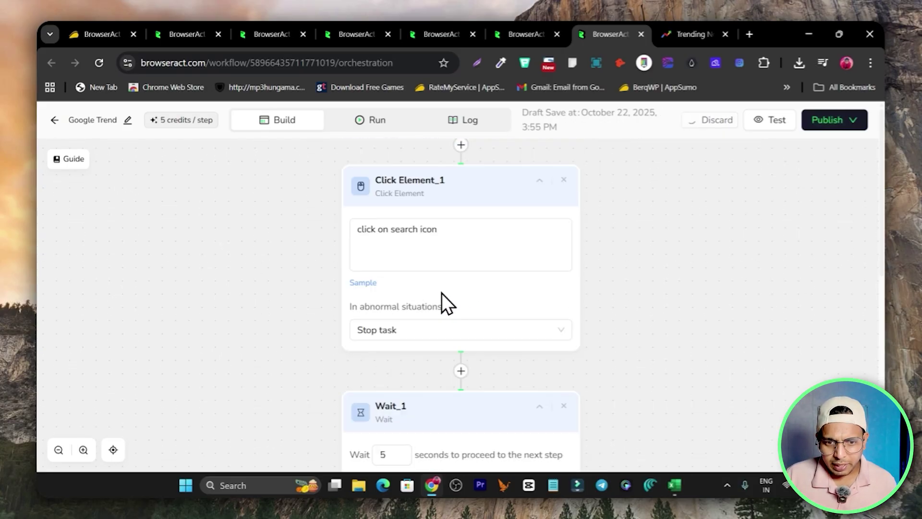
scroll(523, 229, "up", 3)
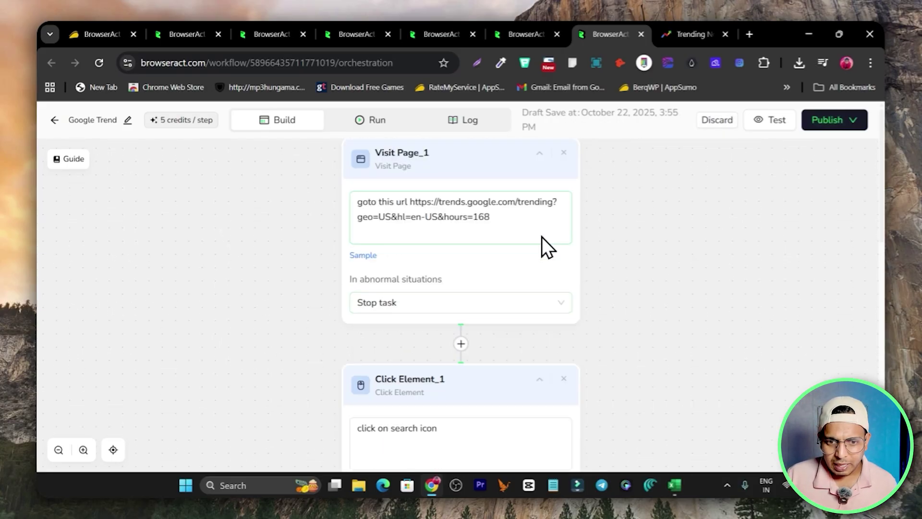
scroll(467, 296, "down", 10)
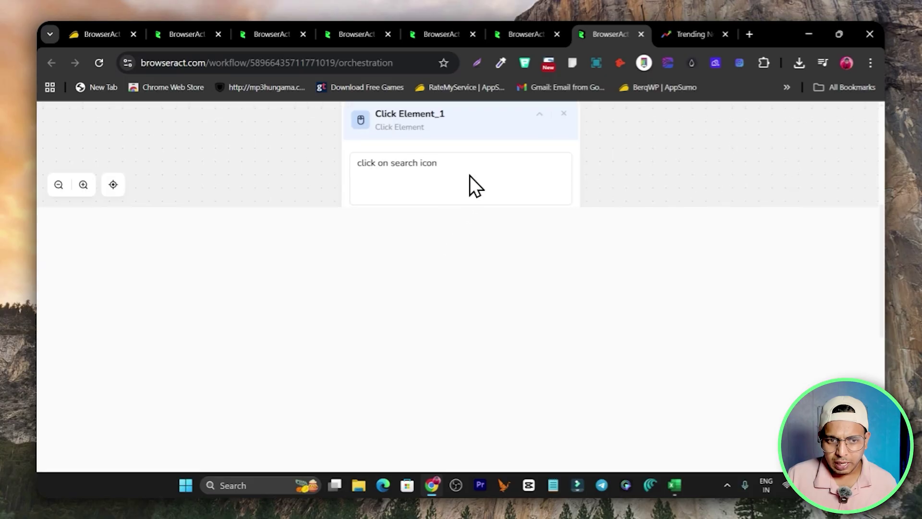
scroll(367, 215, "up", 10)
scroll(456, 263, "down", 5)
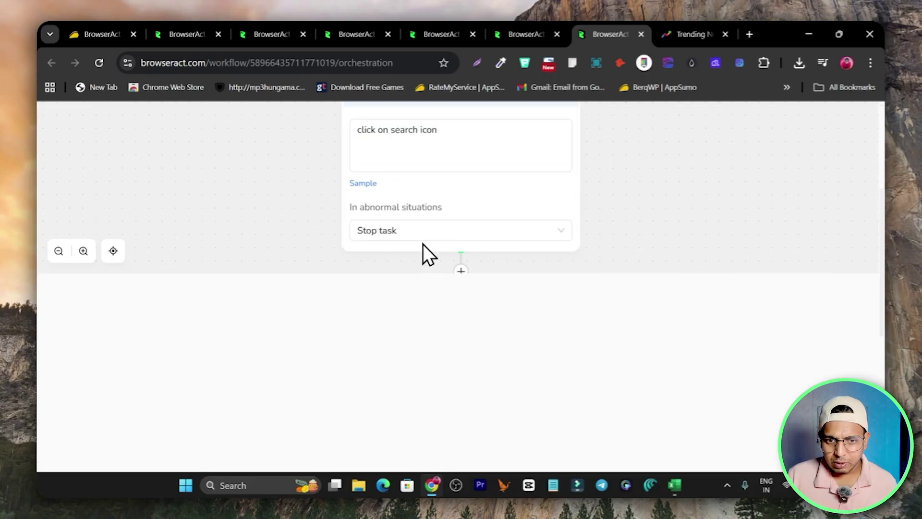
scroll(423, 244, "up", 1)
scroll(476, 191, "down", 5)
scroll(466, 220, "up", 6)
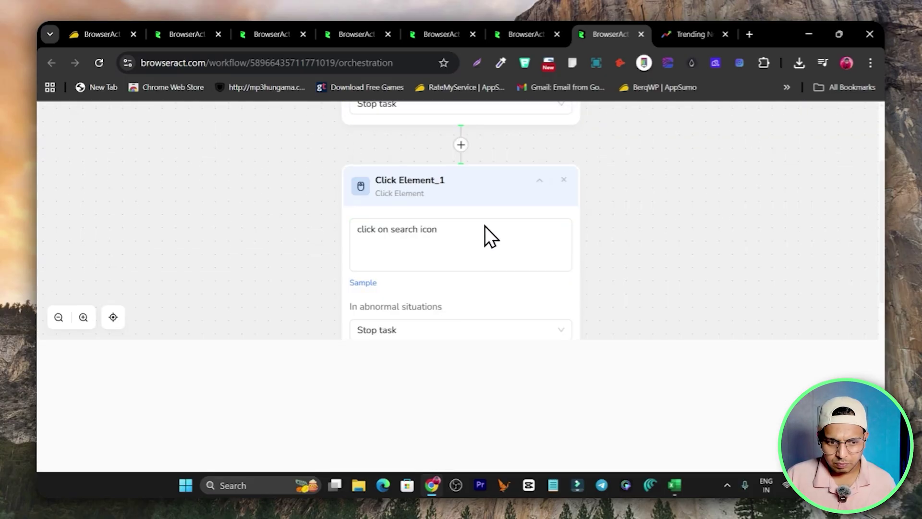
scroll(289, 312, "down", 1)
left_click(458, 302)
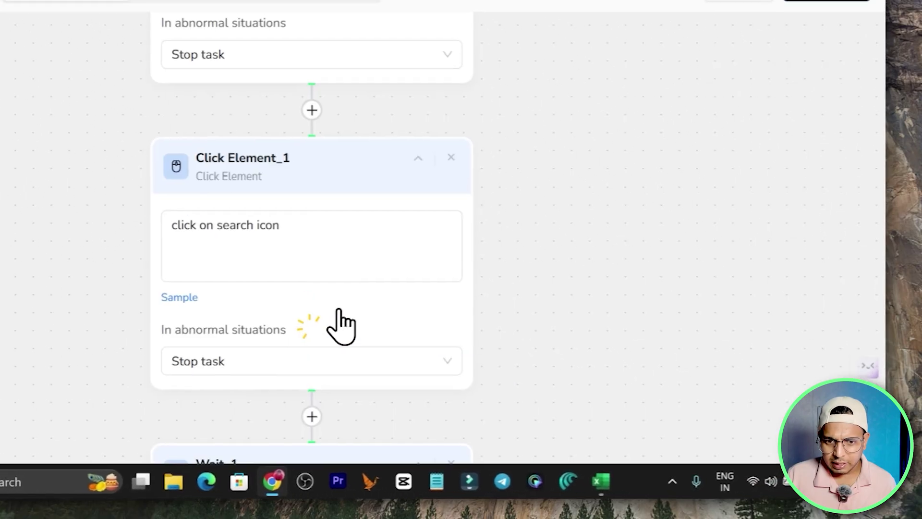
scroll(562, 168, "down", 3)
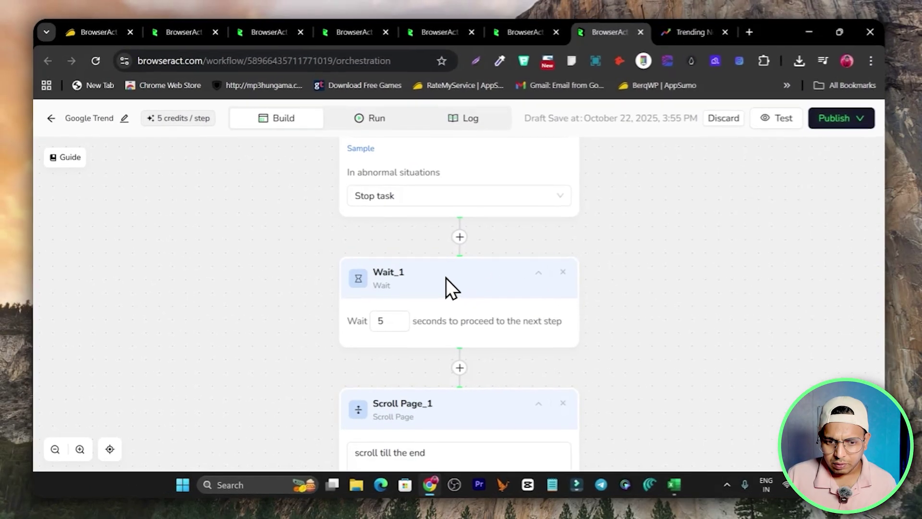
- Insert an Input Text node between the search-icon Click Element node and the Wait node, using the GoogleTrend parameter as its content
scroll(303, 215, "up", 1)
scroll(448, 245, "up", 1)
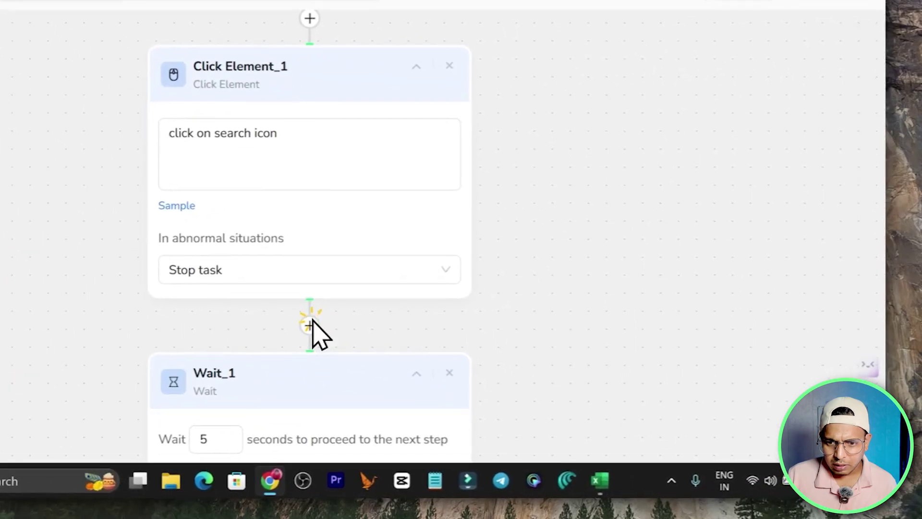
left_click(460, 372)
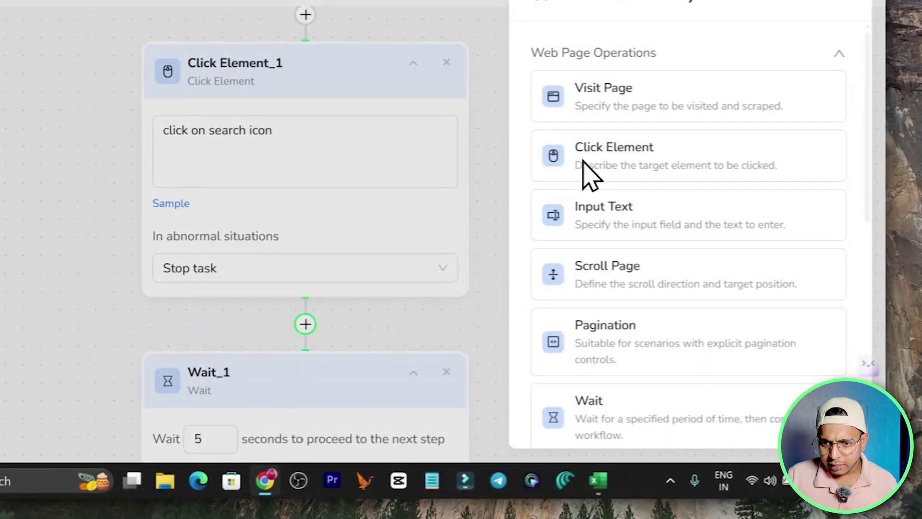
left_click(596, 226)
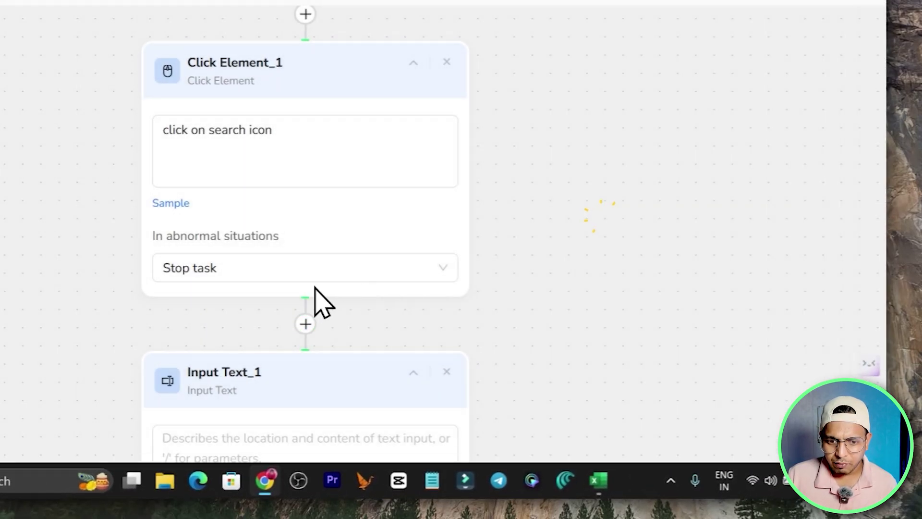
scroll(203, 284, "down", 2)
left_click(290, 331)
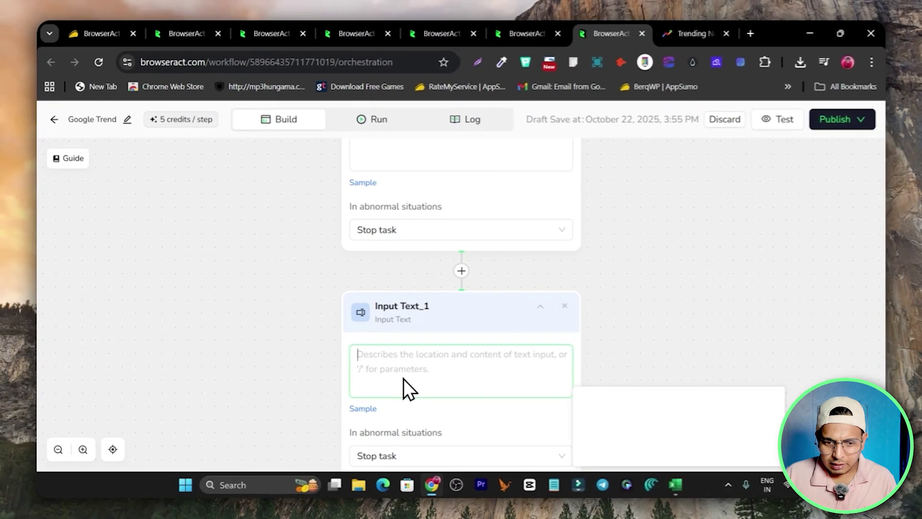
type("/")
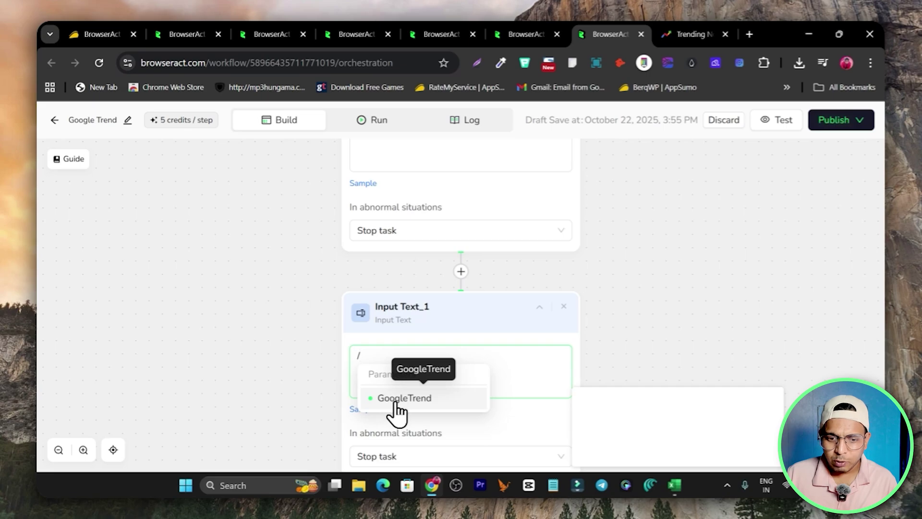
left_click(396, 399)
- Review the whole workflow from the Start node's input parameter down to the last Click Element node
scroll(625, 269, "up", 5)
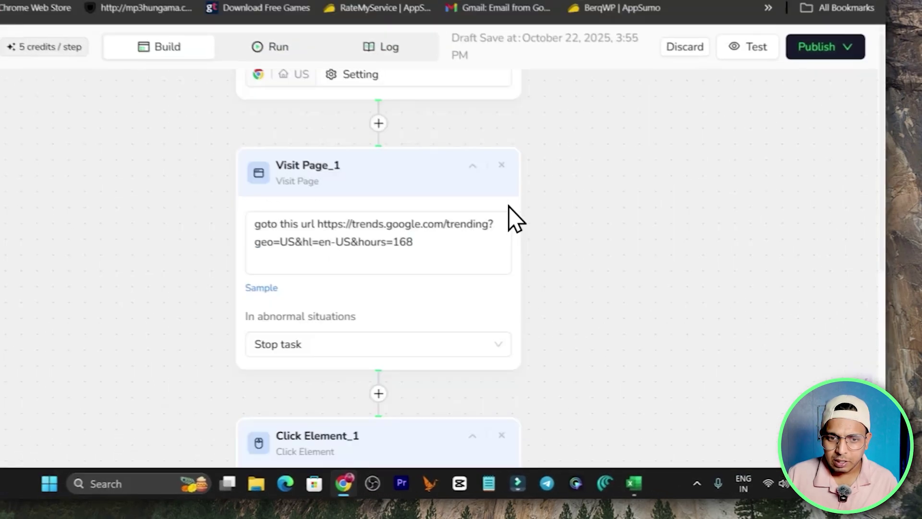
scroll(442, 235, "up", 5)
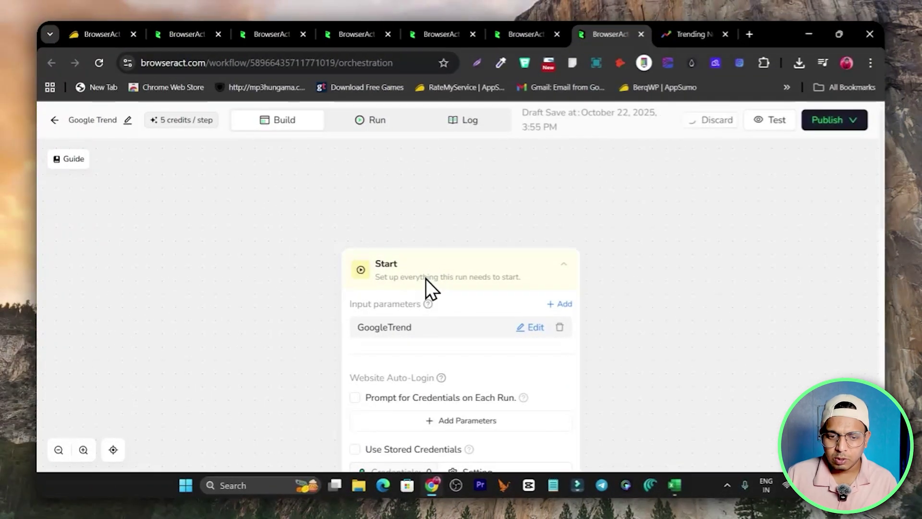
scroll(565, 280, "down", 10)
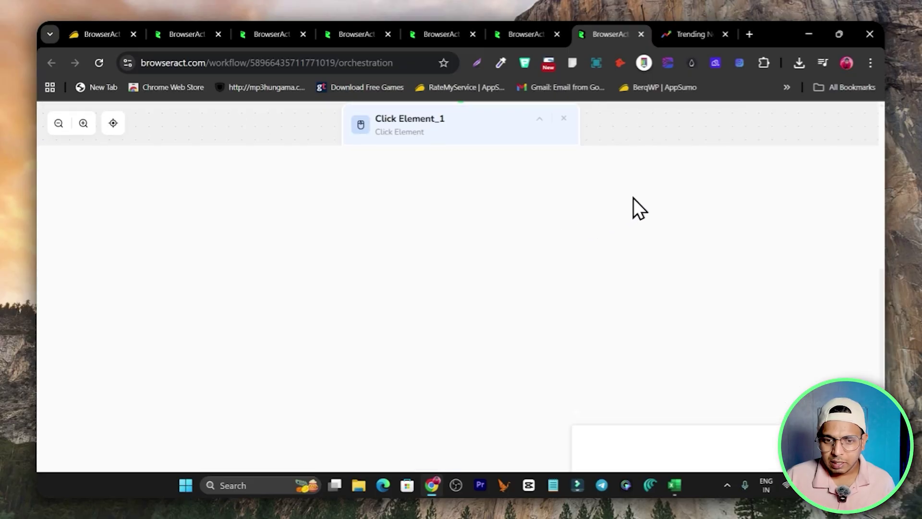
scroll(633, 198, "up", 5)
scroll(630, 222, "down", 10)
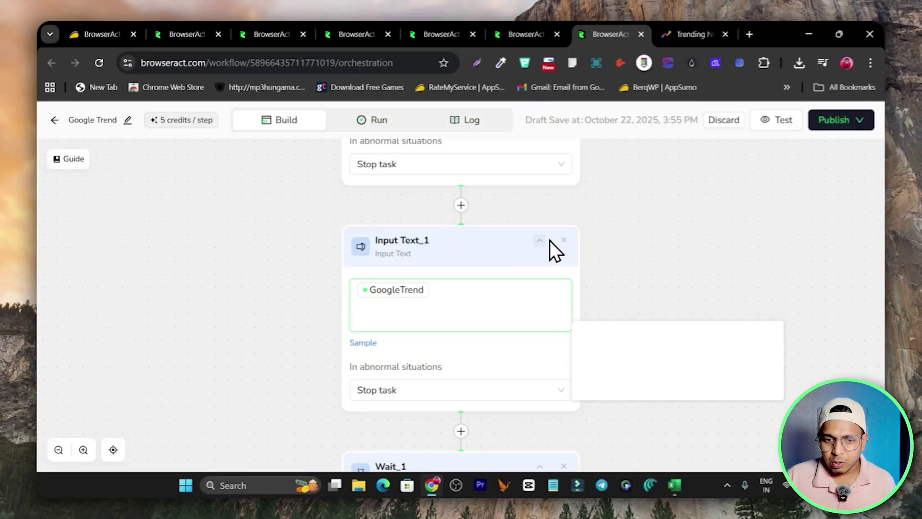
scroll(514, 271, "down", 8)
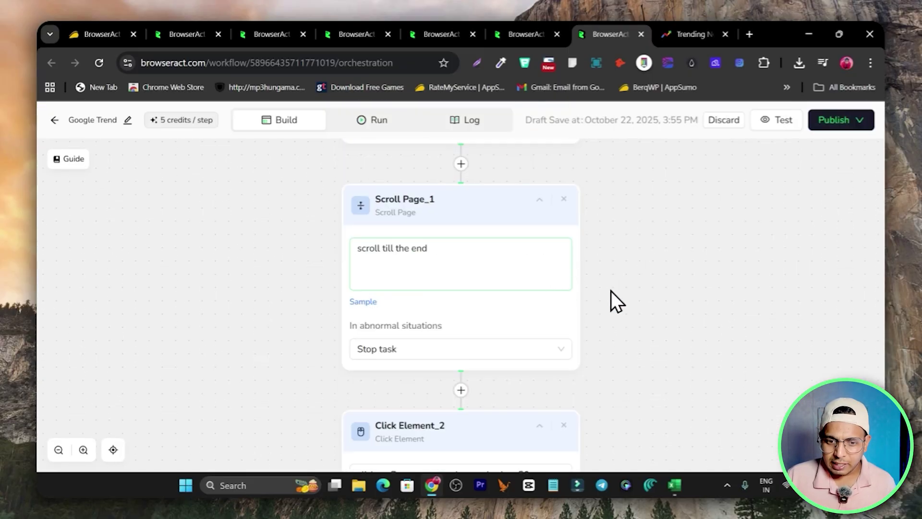
scroll(577, 289, "down", 3)
scroll(538, 278, "down", 1)
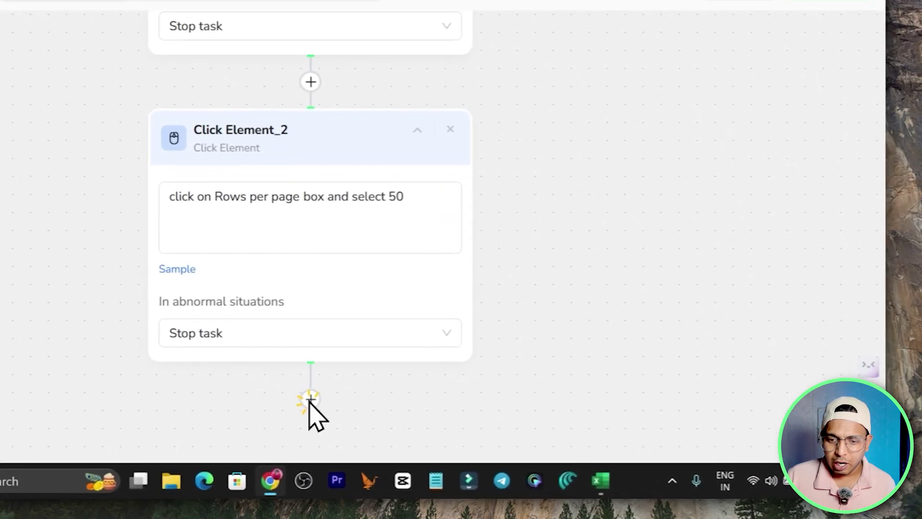
- Add an Extract Data node after the last Click Element node and enter "extract data- Trends, Search volume, Started" as its full-page data field
left_click(461, 425)
scroll(706, 320, "down", 5)
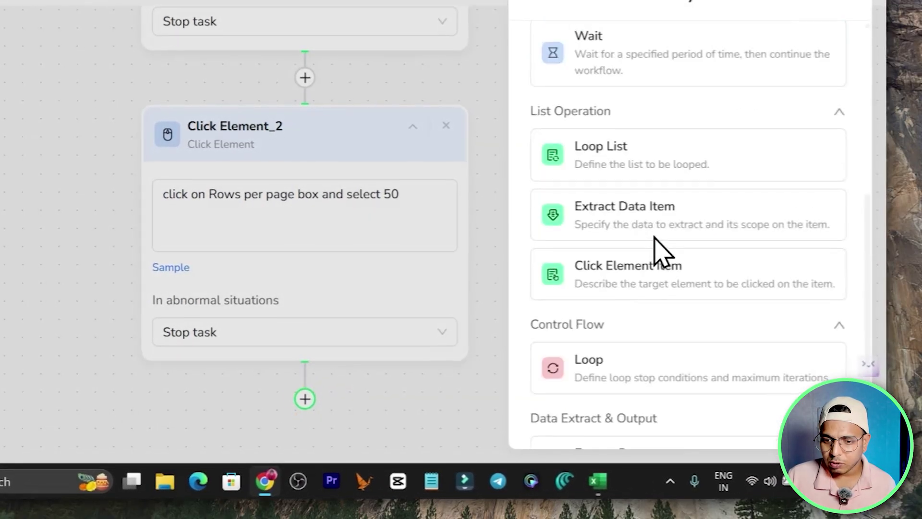
scroll(659, 269, "down", 3)
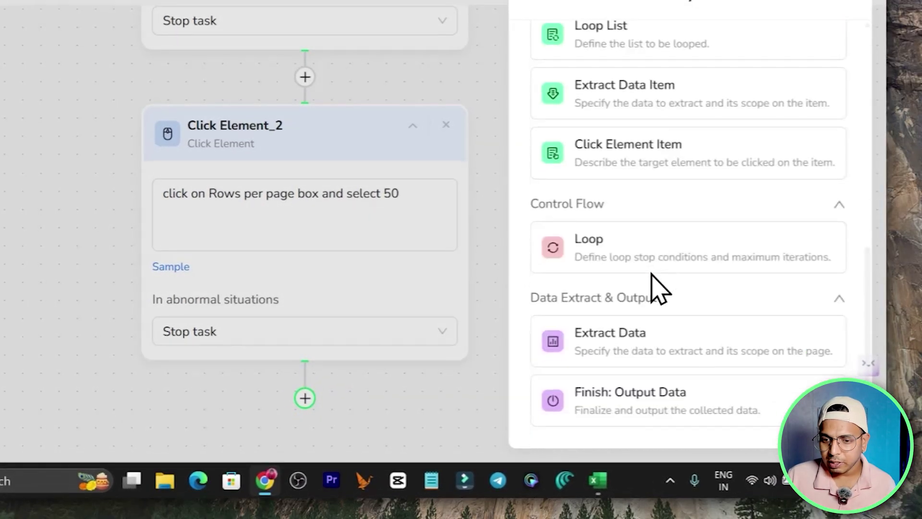
left_click(678, 346)
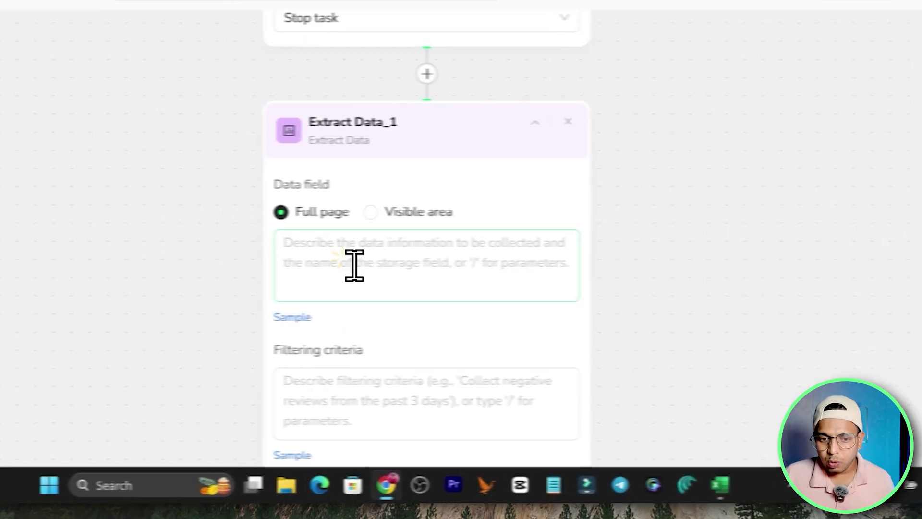
left_click(226, 261)
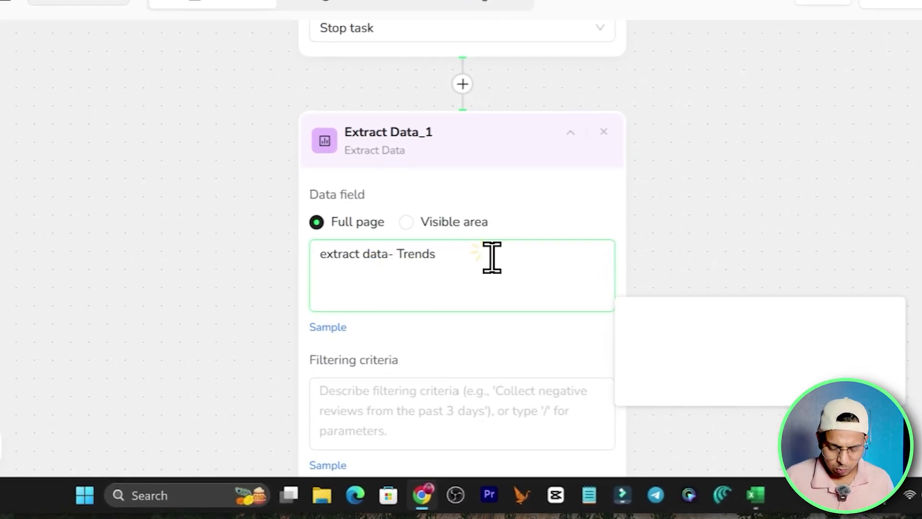
type("Search vo")
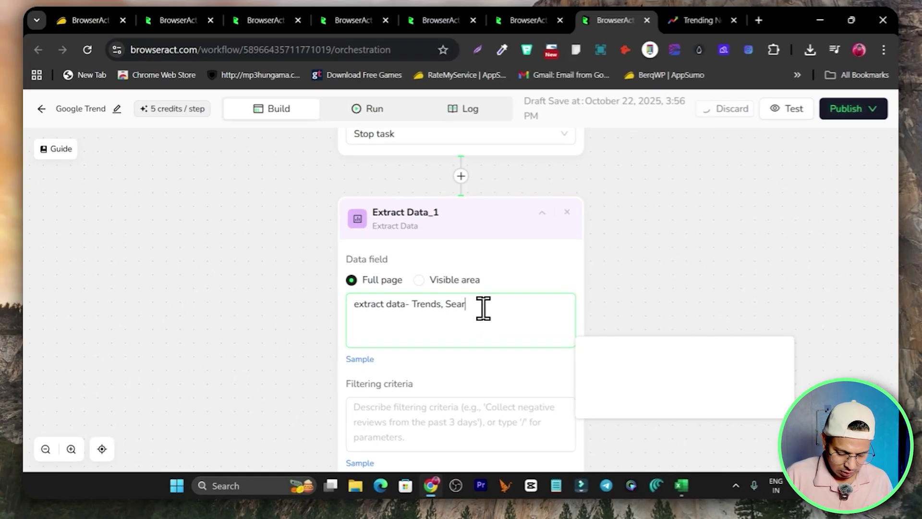
type("lume, Started")
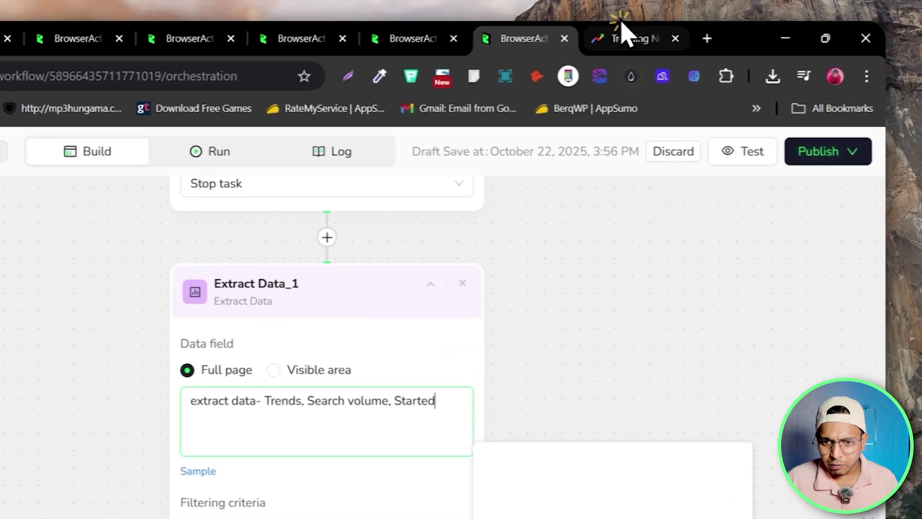
- Check the column headings on the Google Trends page and append "Trend breakdown" to the Extract Data node's data field
left_click(684, 29)
scroll(615, 247, "up", 5)
scroll(609, 329, "up", 10)
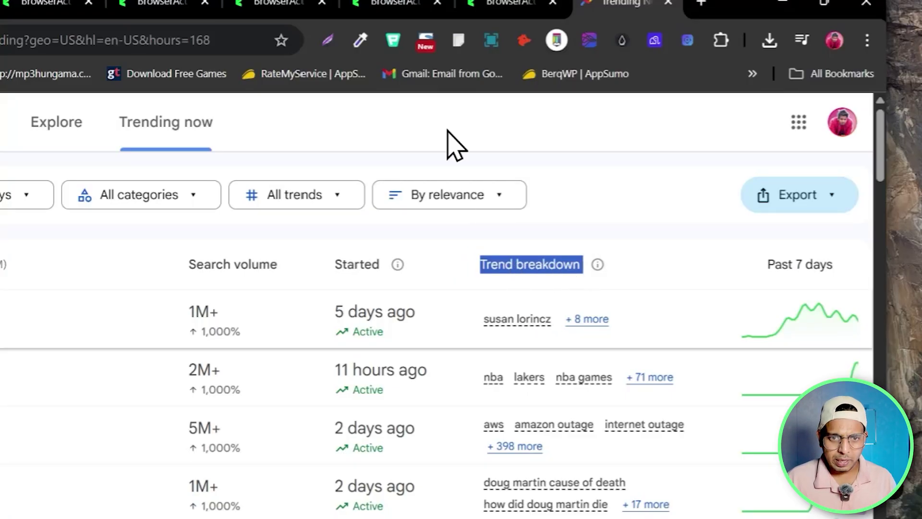
left_click(521, 4)
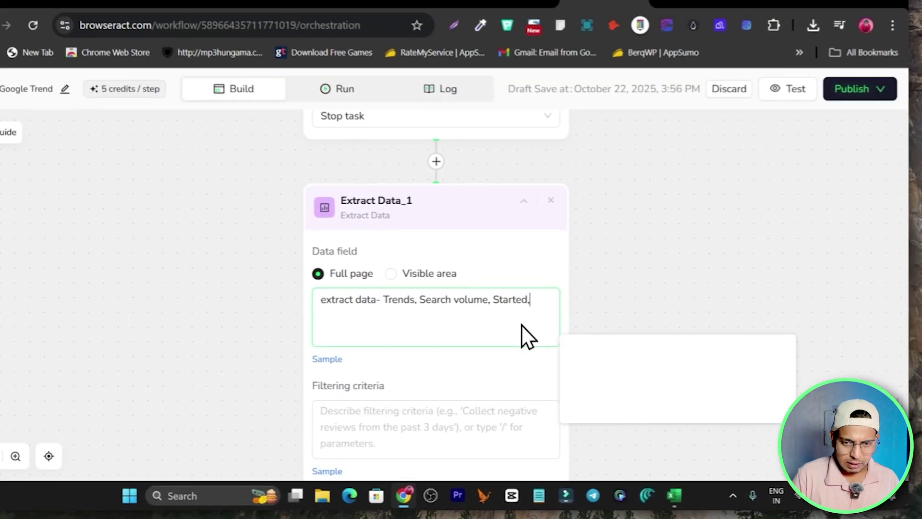
type(", Trend breakdown")
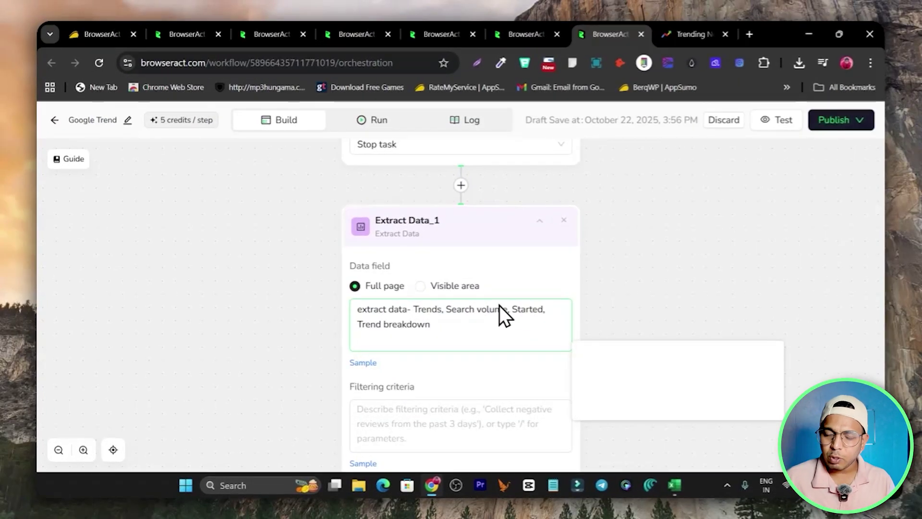
- Add a Finish: Output Data node after Extract Data, with CSV as the output format and output as a file enabled
scroll(569, 290, "down", 2)
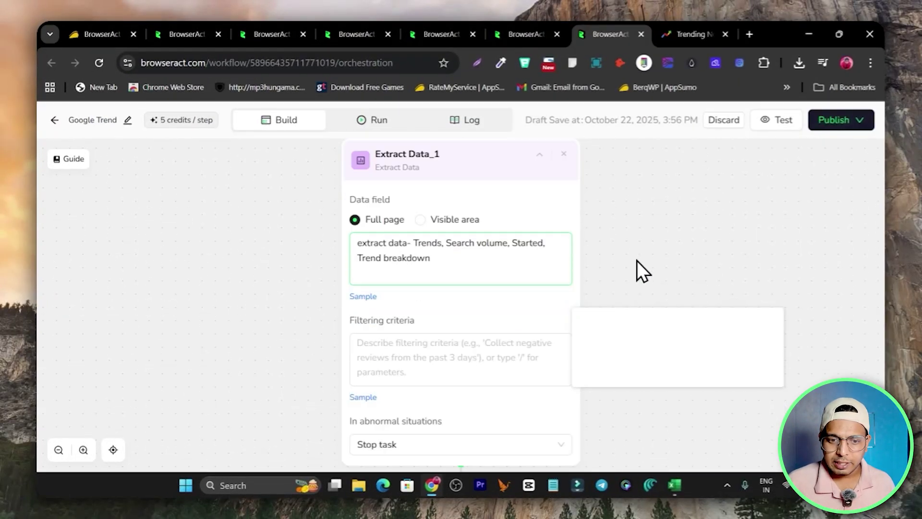
scroll(514, 419, "down", 3)
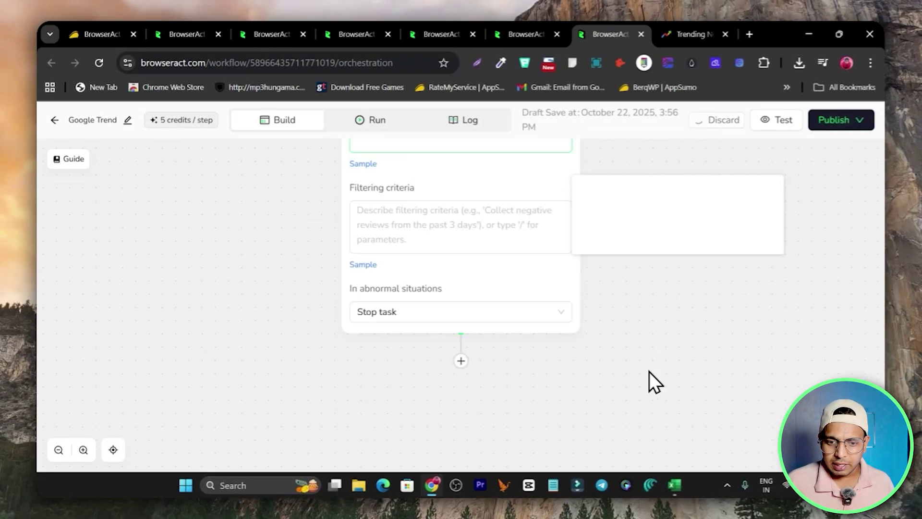
left_click(461, 327)
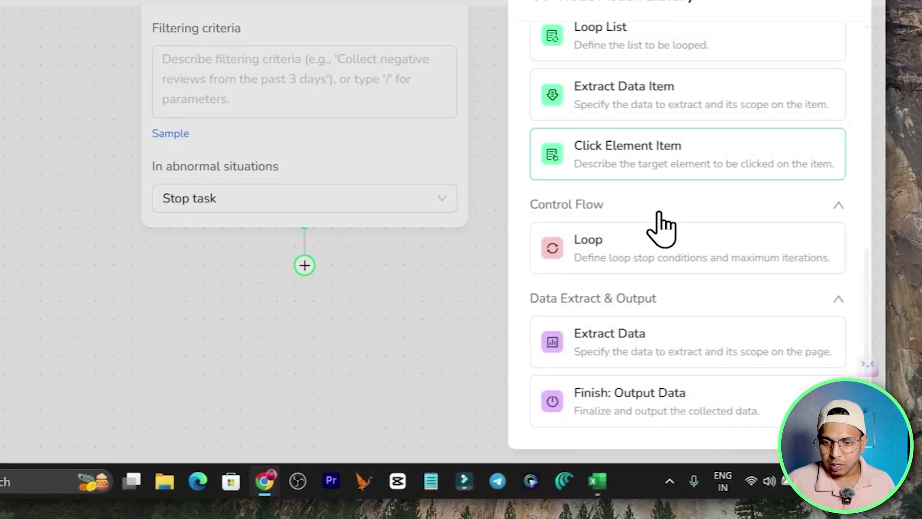
left_click(657, 385)
scroll(227, 336, "down", 3)
left_click(289, 266)
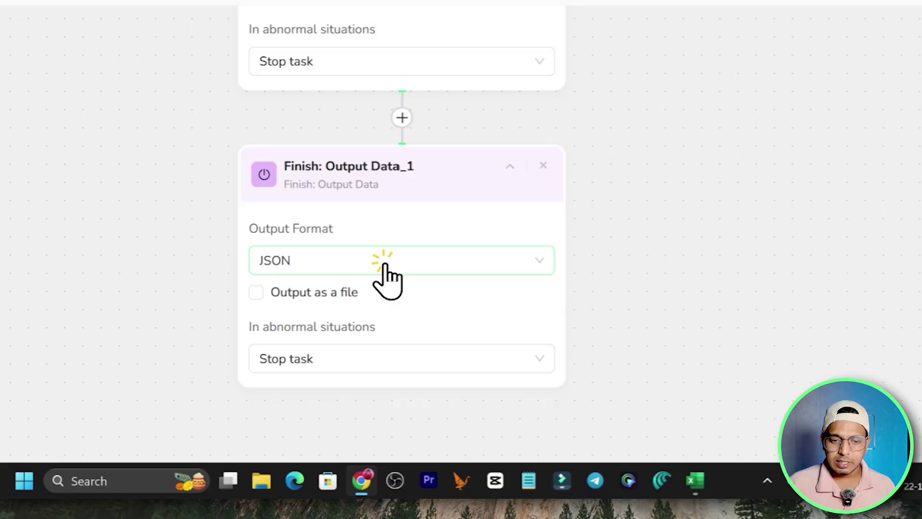
left_click(385, 265)
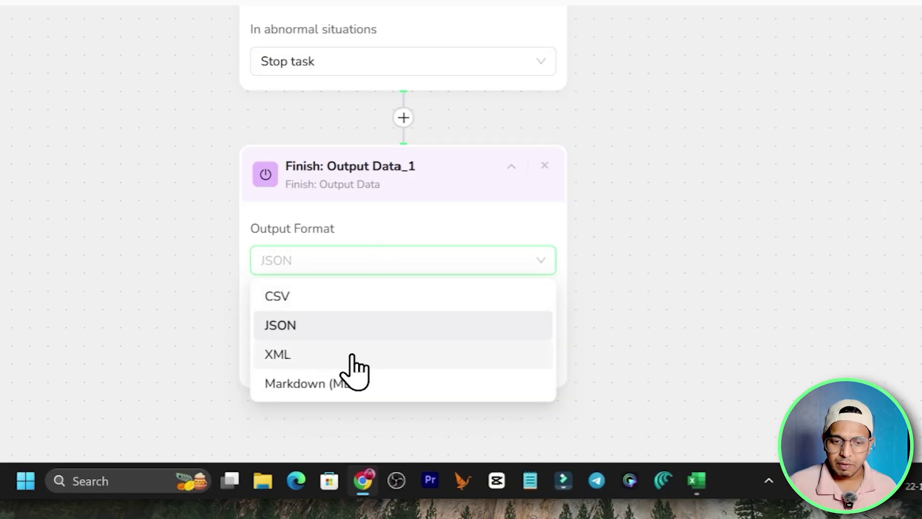
left_click(287, 295)
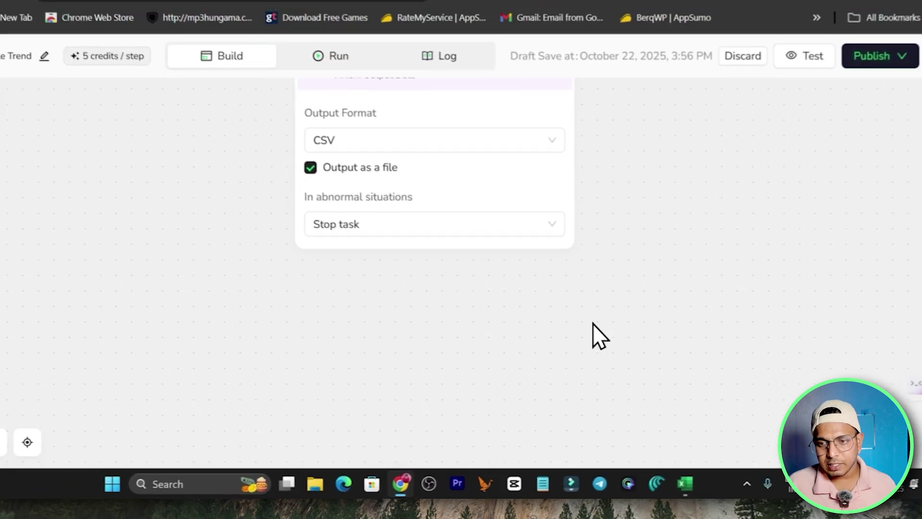
- Open the workflow's test setup and enter "Basketball" as the GoogleTrend input parameter
scroll(773, 262, "up", 10)
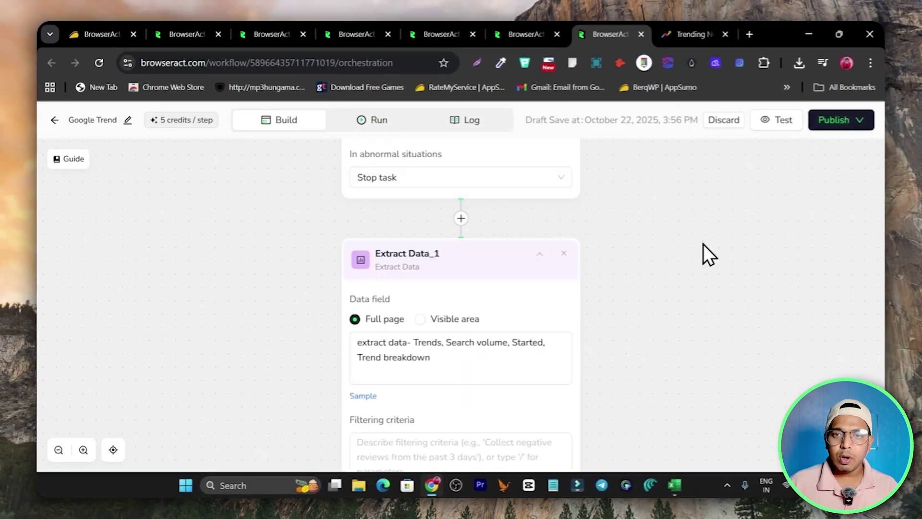
scroll(696, 250, "up", 10)
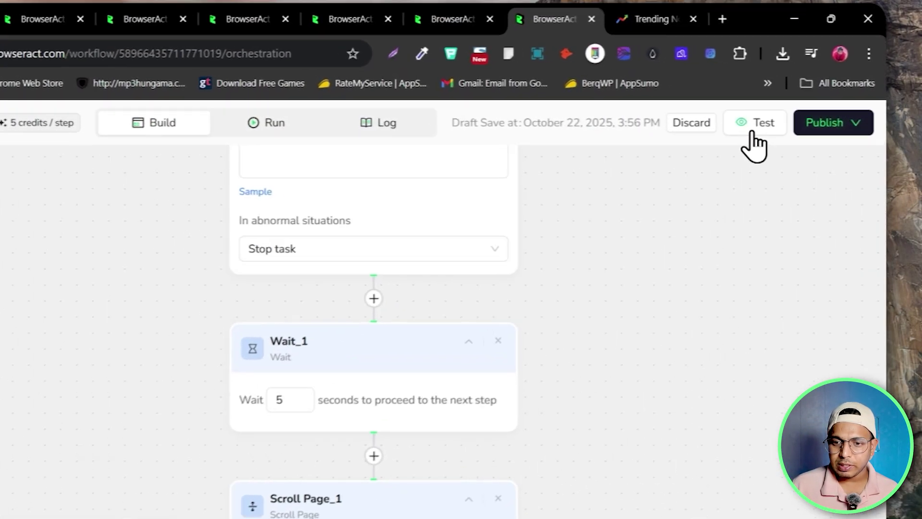
left_click(752, 126)
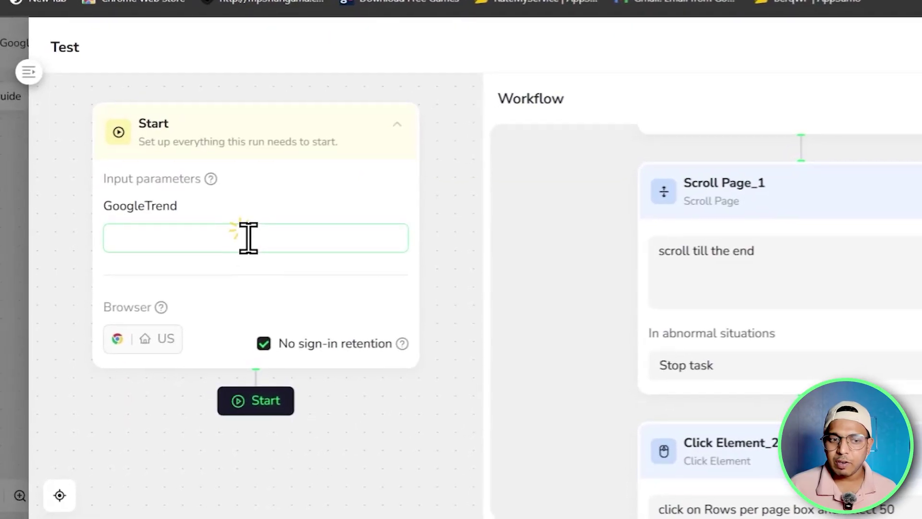
left_click(249, 238)
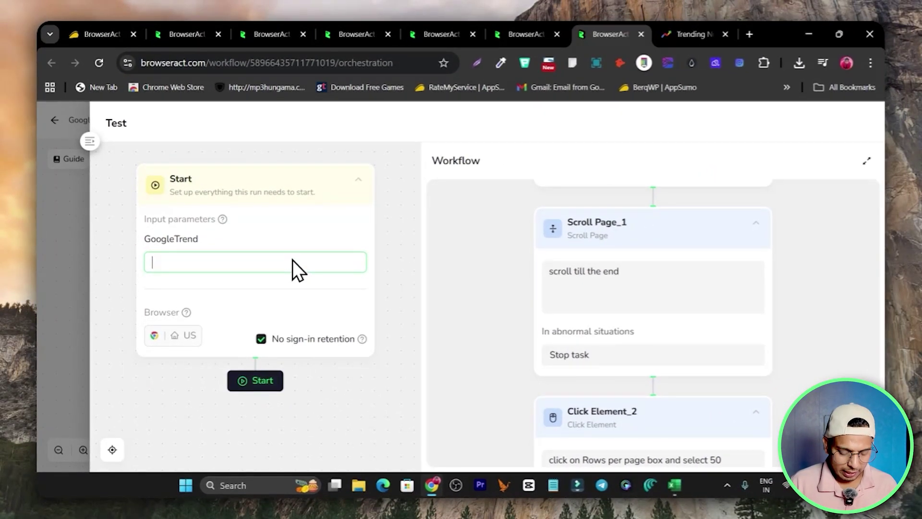
type("Baske")
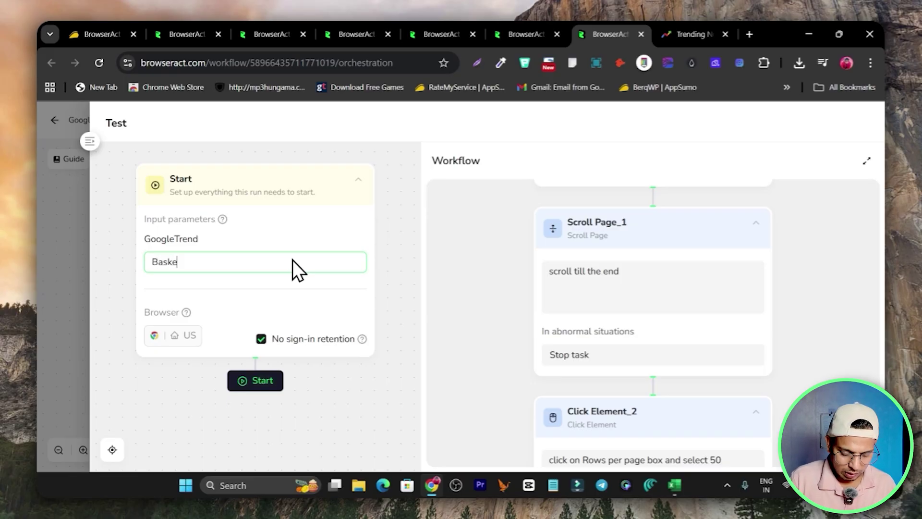
type("tball")
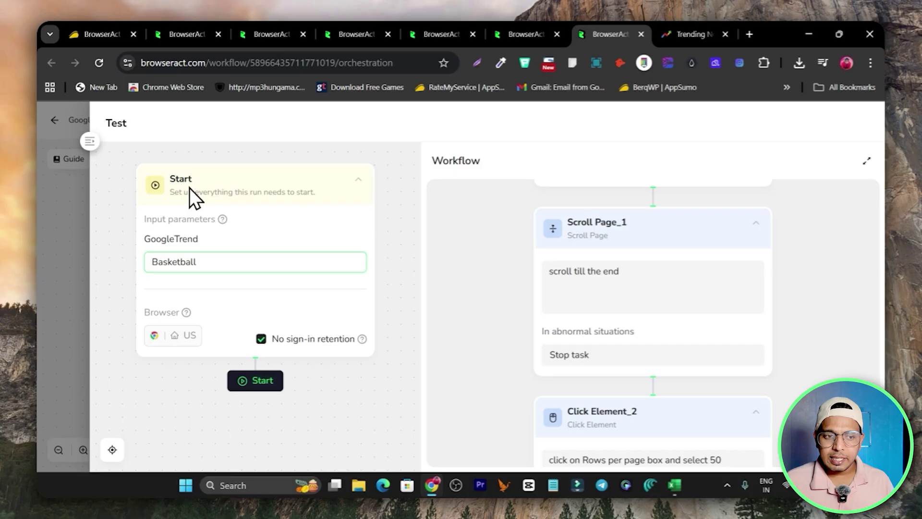
left_click(76, 181)
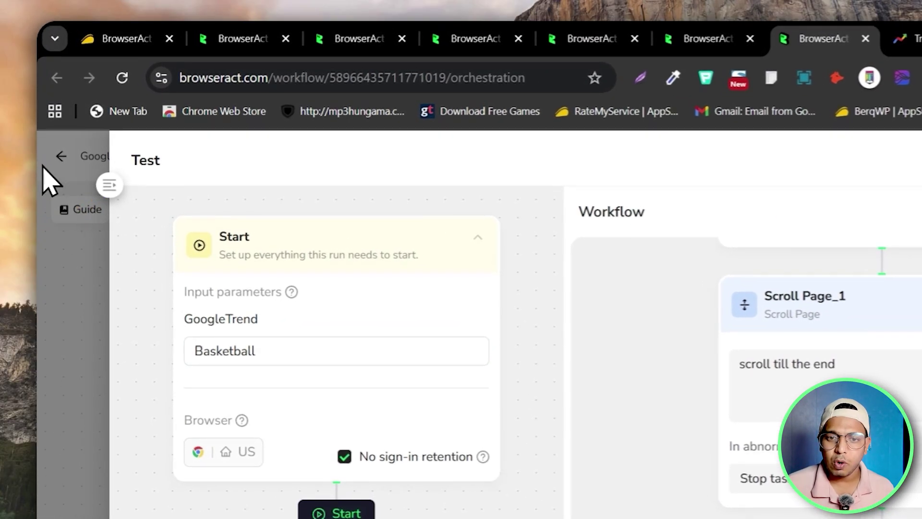
left_click(42, 155)
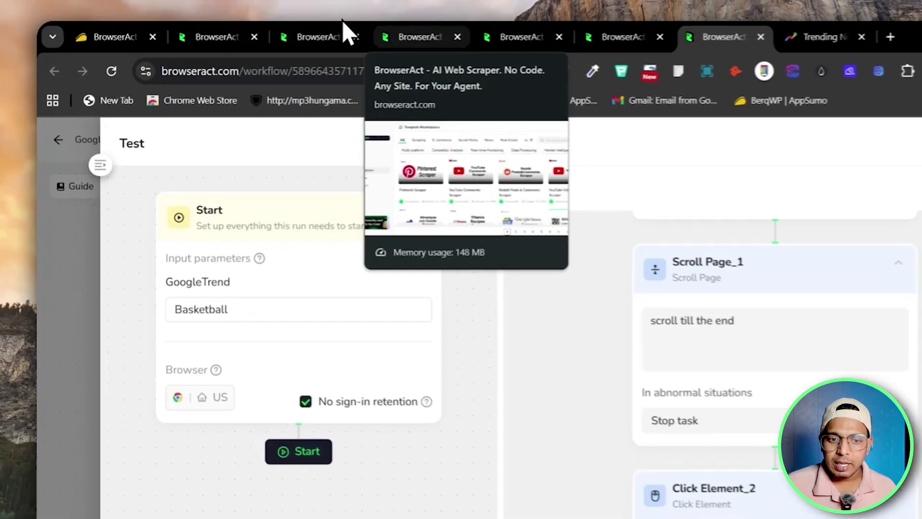
- Switch to the Template Marketplace page and create a new agent named "Googletrend" without a description
left_click(355, 26)
left_click(270, 24)
left_click(488, 36)
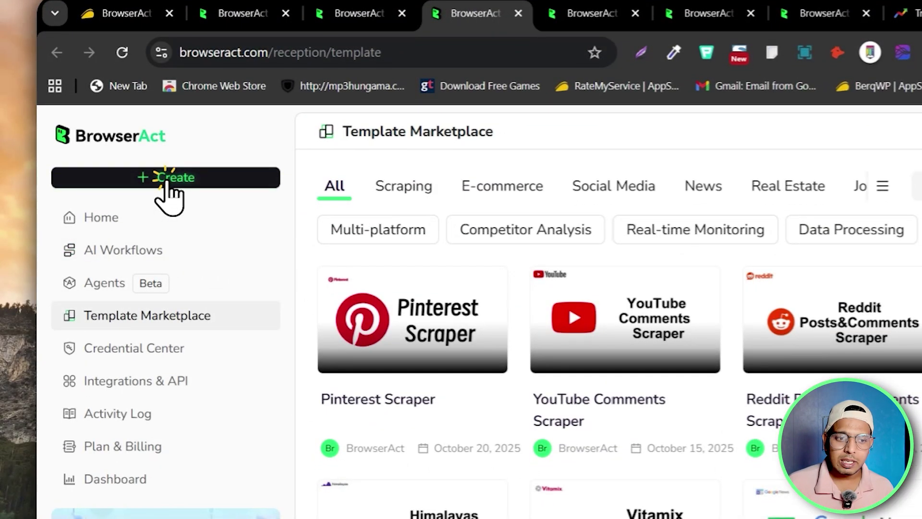
left_click(165, 182)
left_click(101, 240)
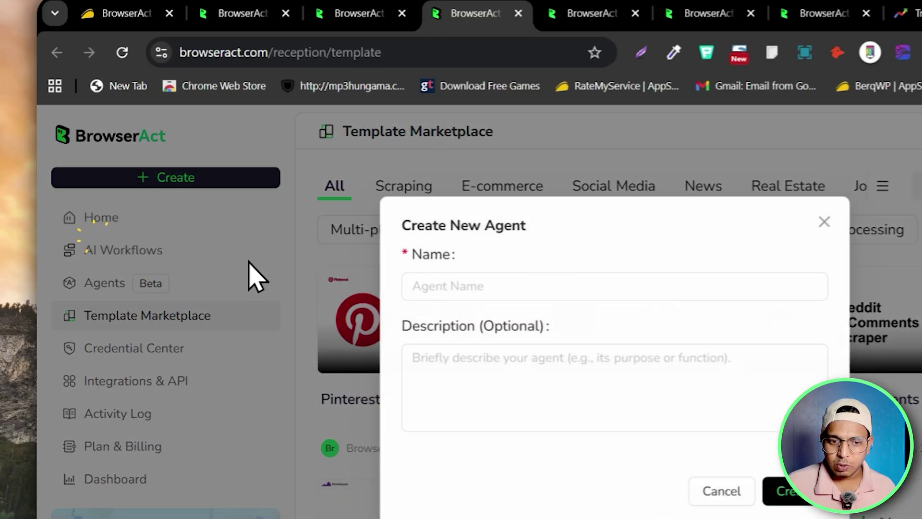
left_click(485, 290)
right_click(494, 287)
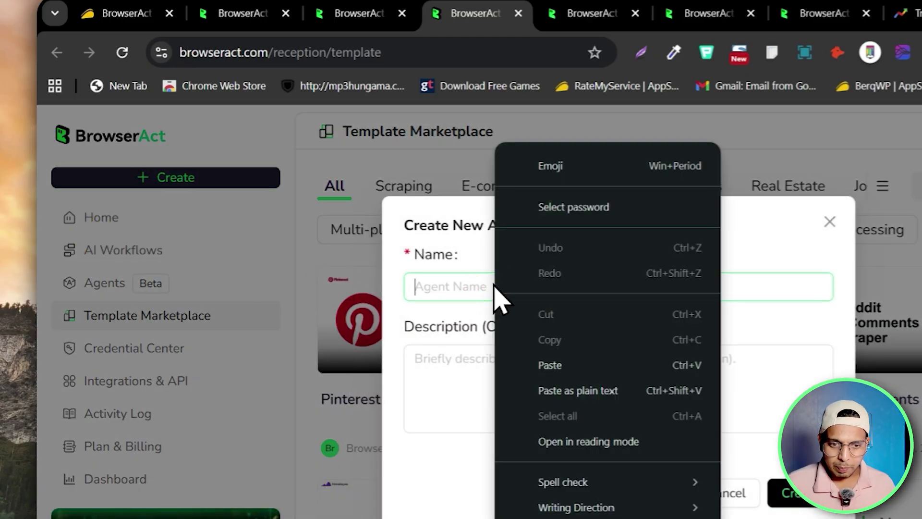
left_click(460, 289)
type("Google")
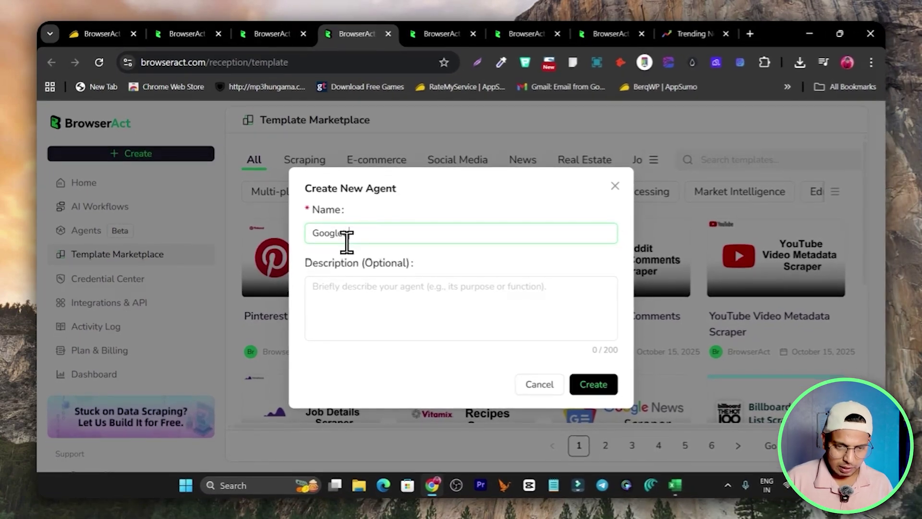
type("trend")
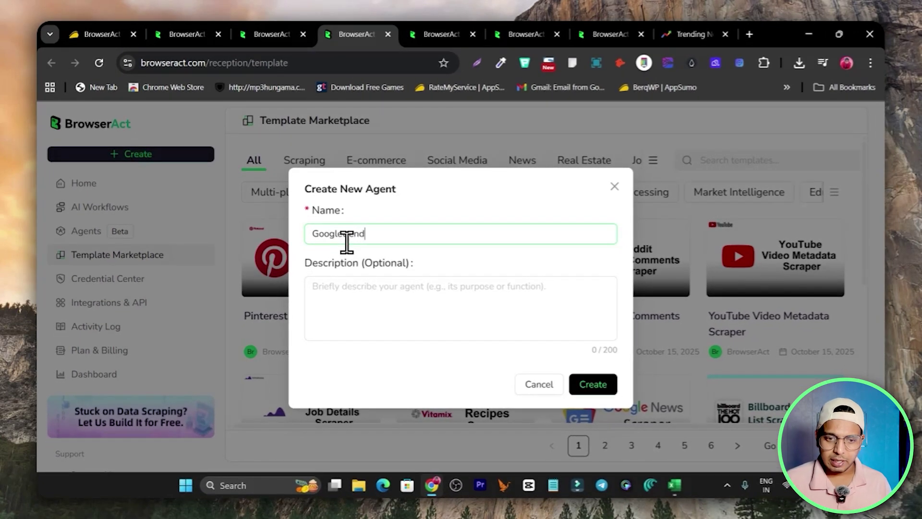
left_click(356, 323)
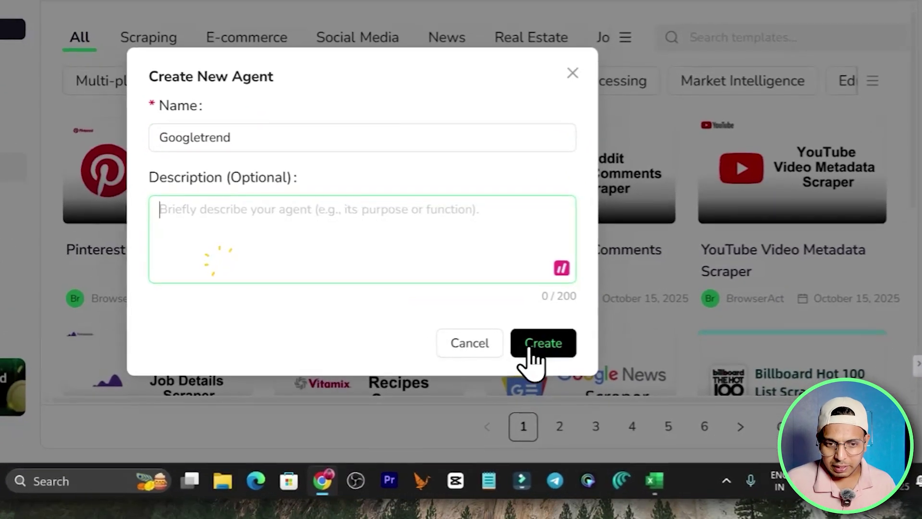
left_click(557, 354)
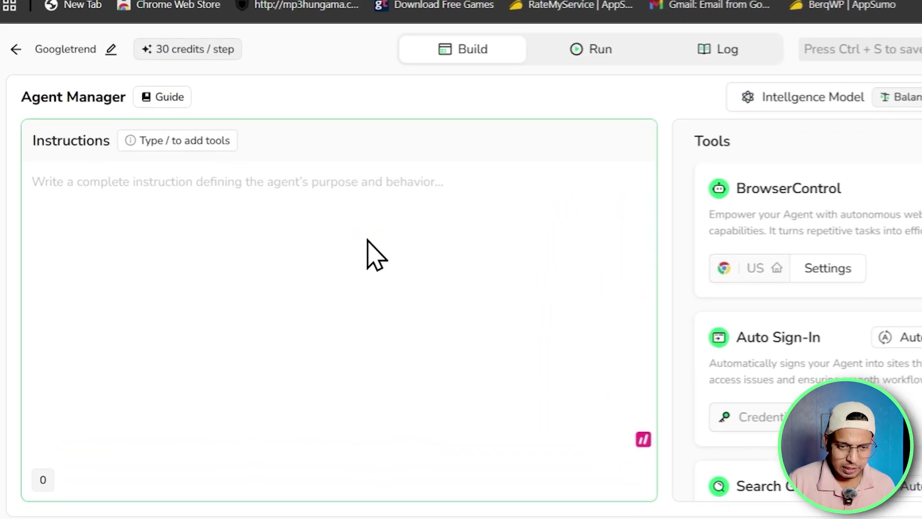
- Paste the saved BrowserControl prompt for the Google Trends CSV workflow into the agent's instructions and bring up the tool list after its last line
key("super+v")
scroll(161, 348, "down", 5)
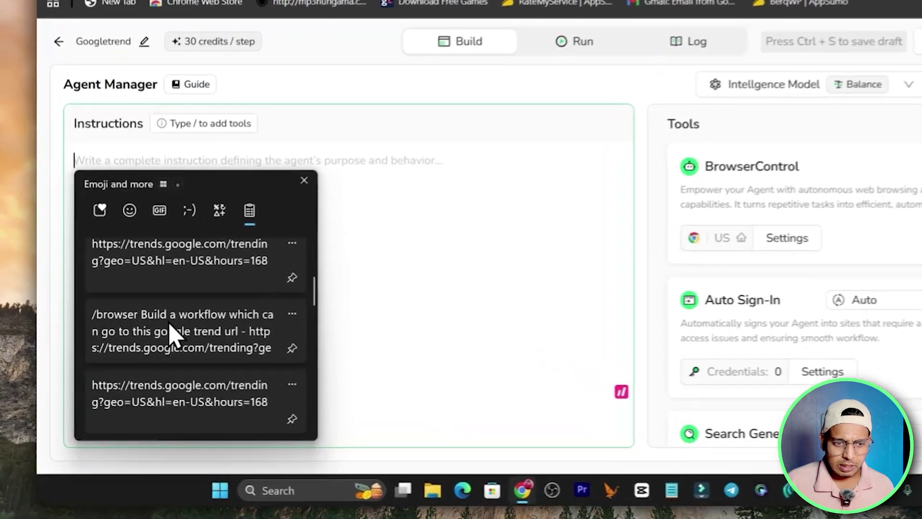
left_click(137, 350)
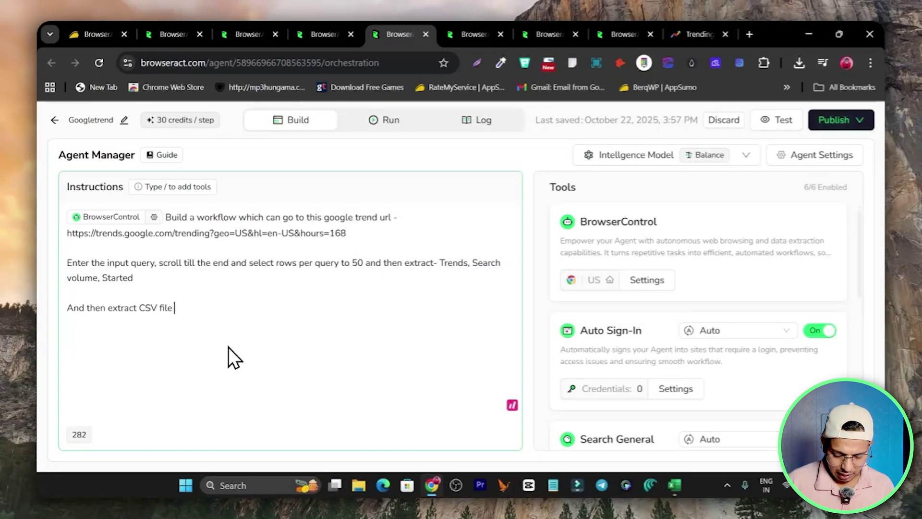
type("/")
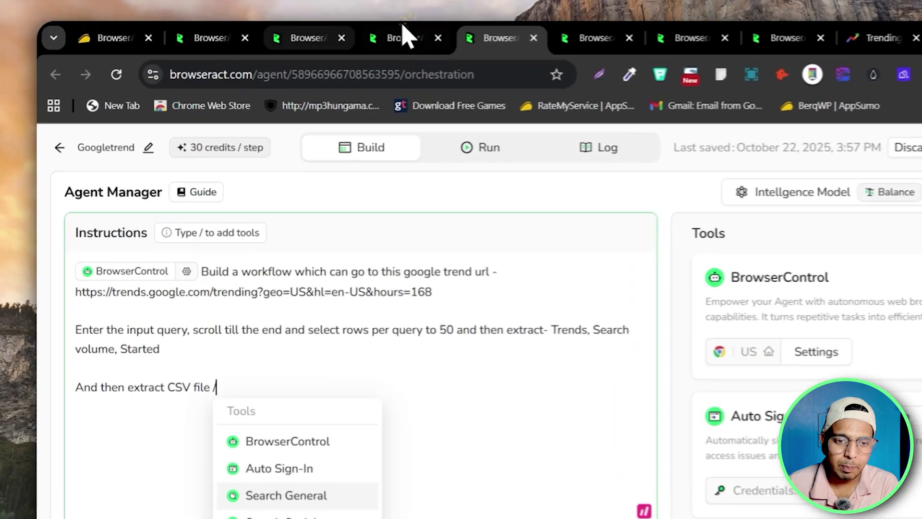
- Switch back to the Template Marketplace and look through the available scraper templates
left_click(331, 33)
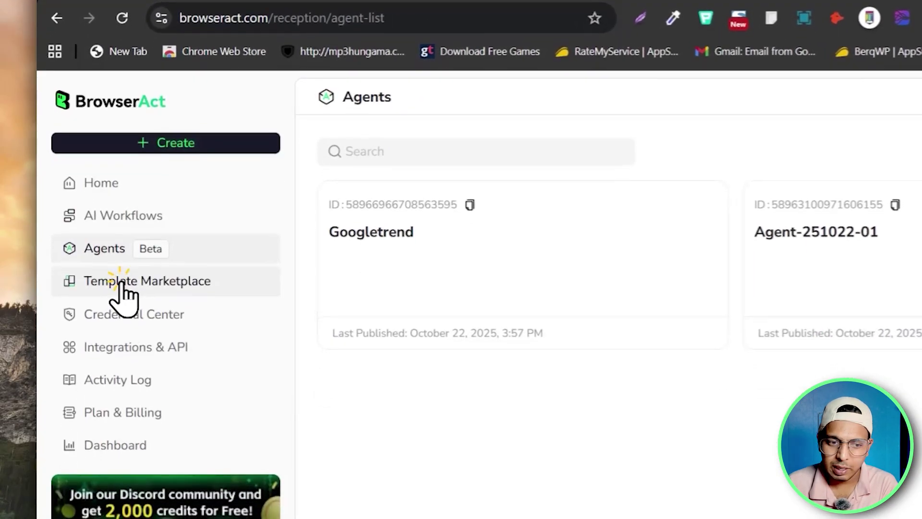
left_click(201, 341)
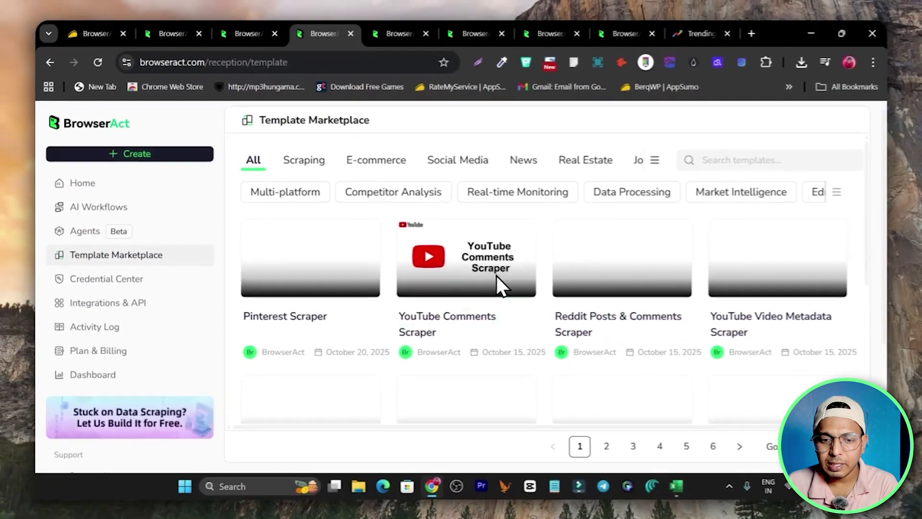
scroll(478, 276, "down", 3)
scroll(457, 276, "down", 1)
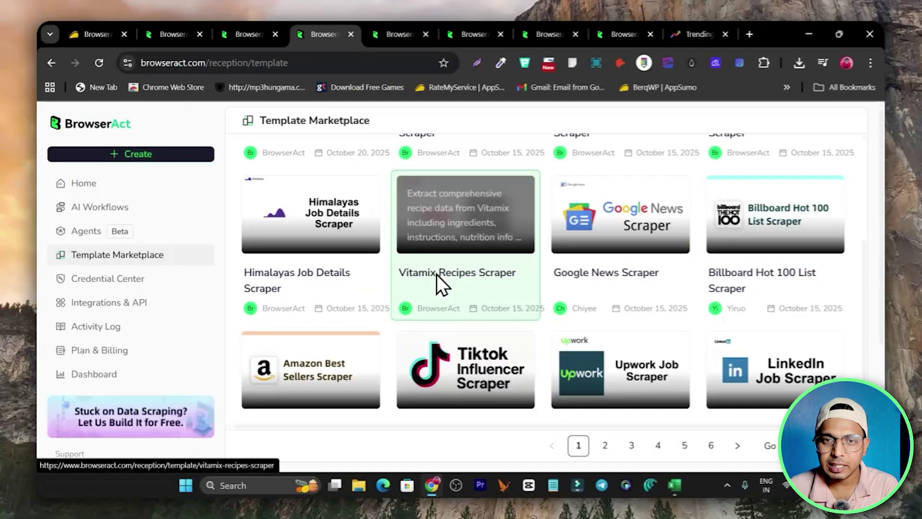
scroll(435, 280, "up", 4)
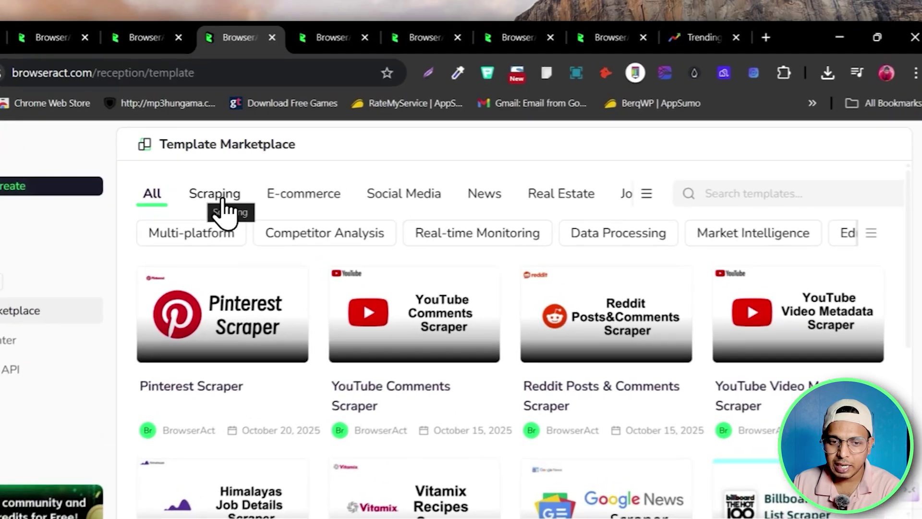
- Browse the marketplace templates by category, from Scraping, E-commerce and Social Media through to Processing
left_click(296, 163)
left_click(269, 213)
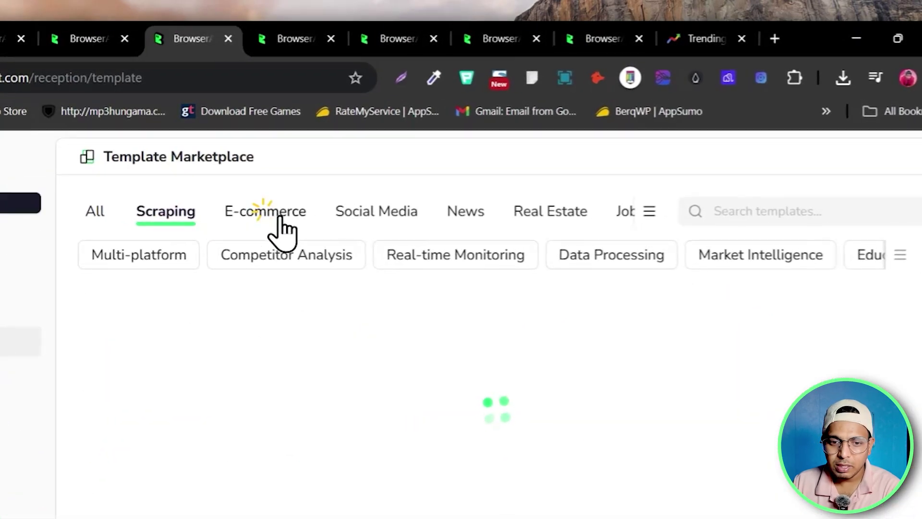
left_click(377, 214)
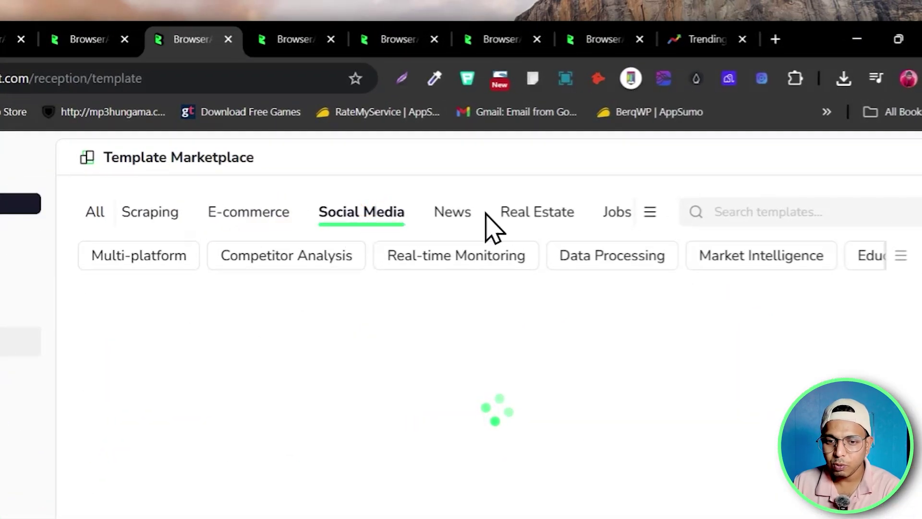
left_click(449, 216)
left_click(512, 219)
left_click(548, 213)
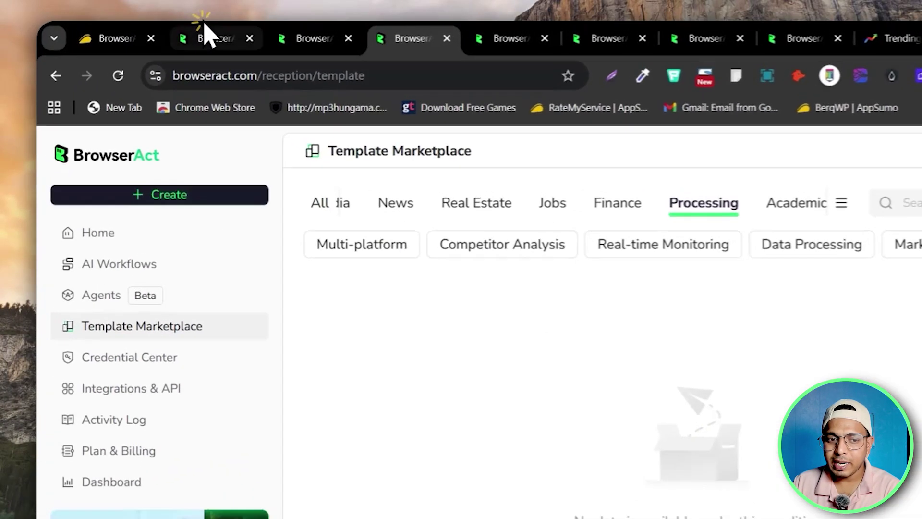
- Switch to the BrowserAct website and examine its Pricing section, highlighting the dollar price of credits under Pay as You Go
left_click(166, 34)
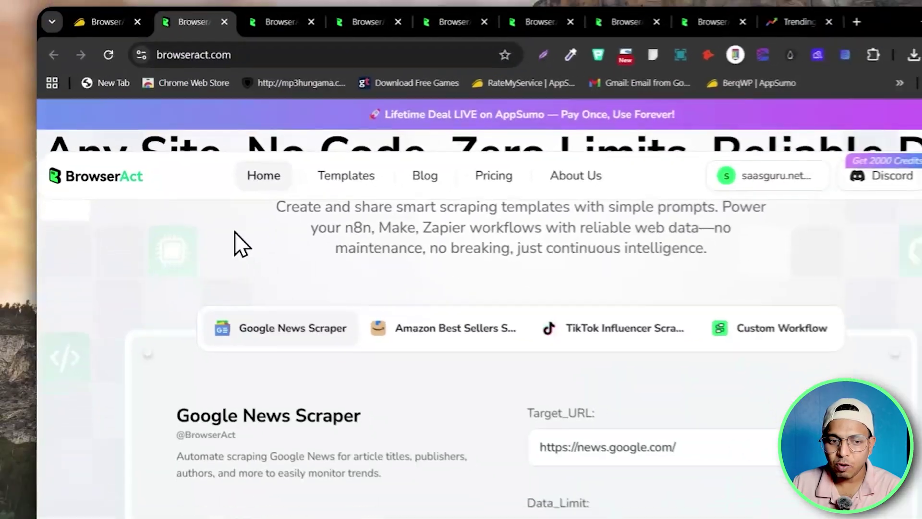
scroll(232, 252, "down", 3)
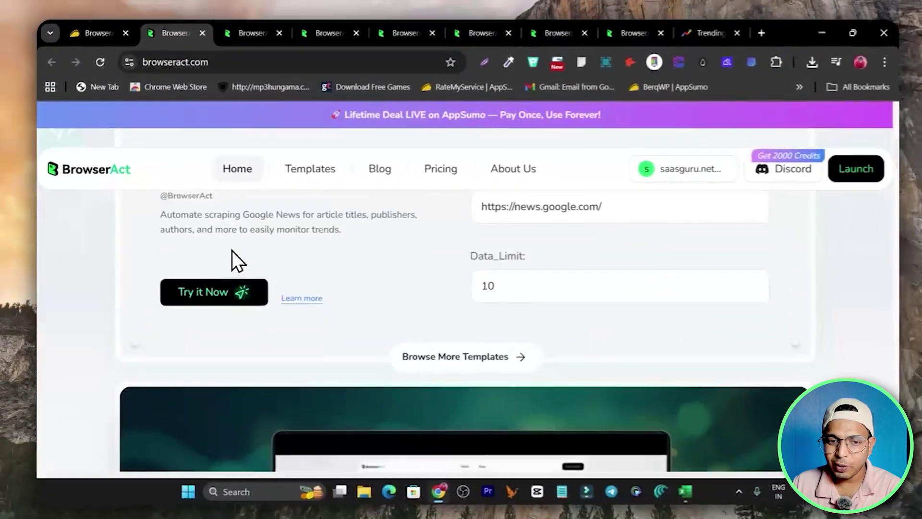
scroll(269, 249, "up", 10)
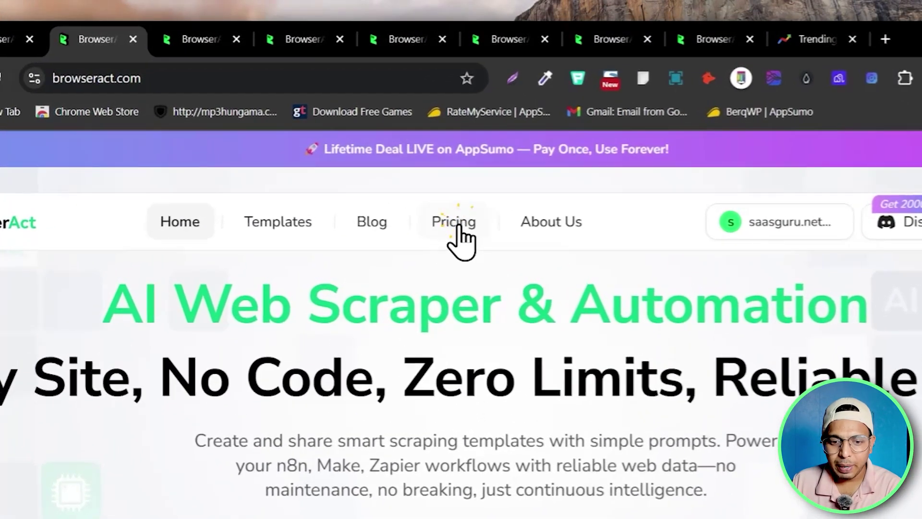
left_click(436, 173)
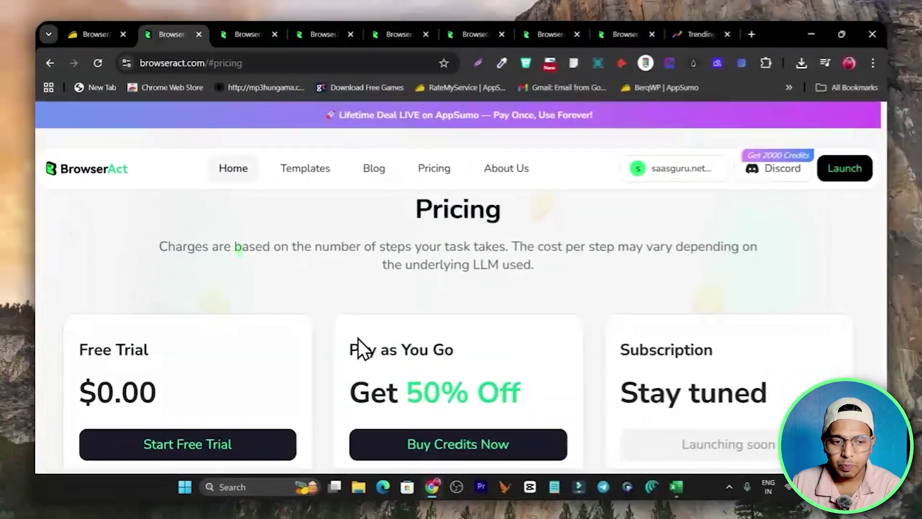
scroll(360, 346, "down", 3)
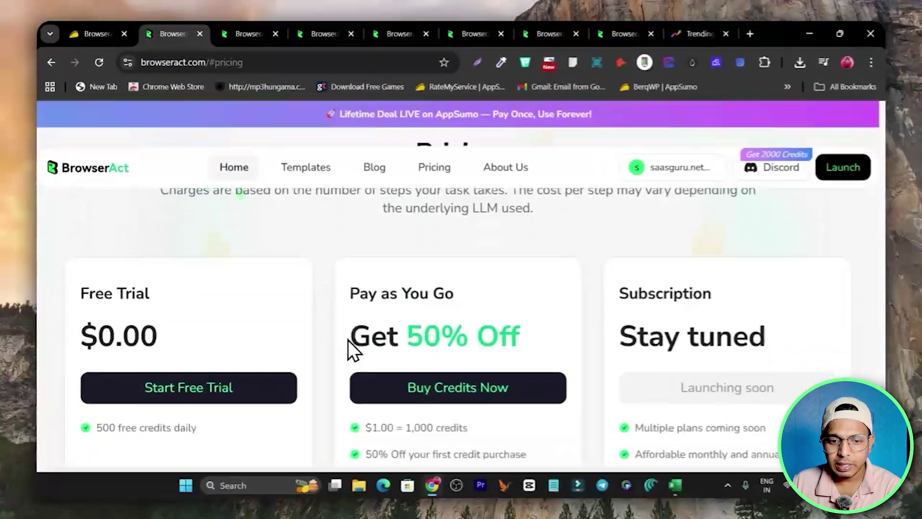
scroll(483, 317, "up", 2)
scroll(502, 325, "down", 4)
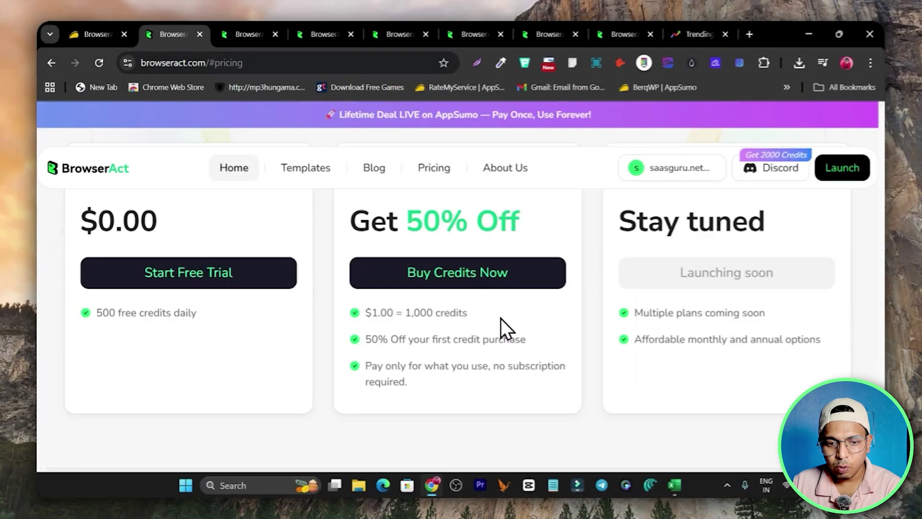
scroll(535, 307, "up", 1)
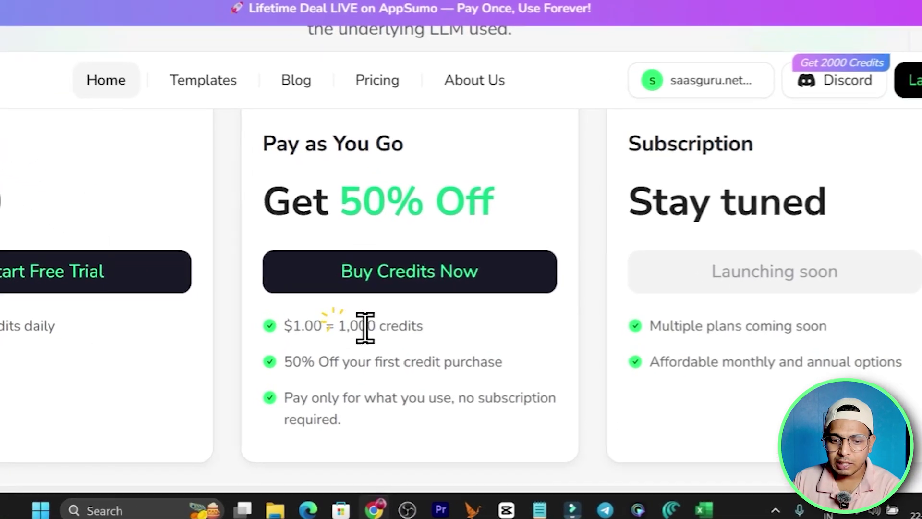
left_click_drag(425, 350, 471, 351)
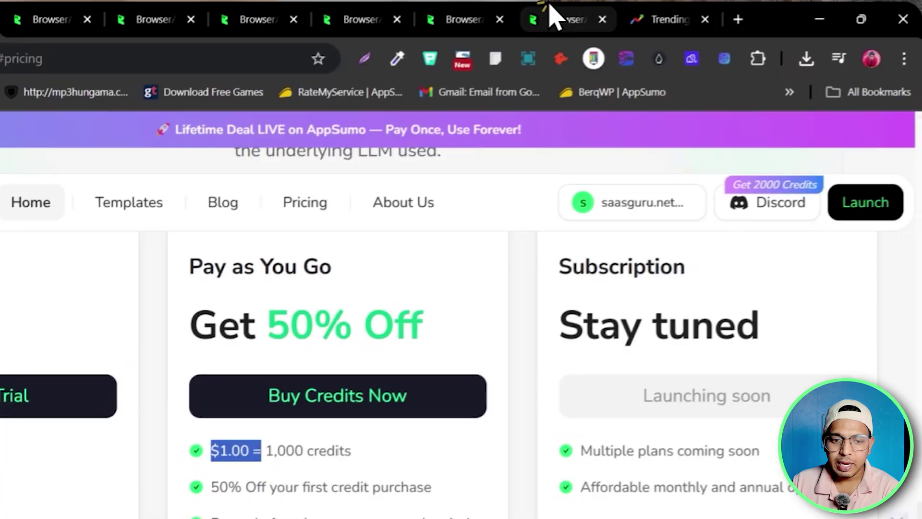
- Return to the Google Trend workflow and close its test setup to check the credits charged per step
left_click(552, 16)
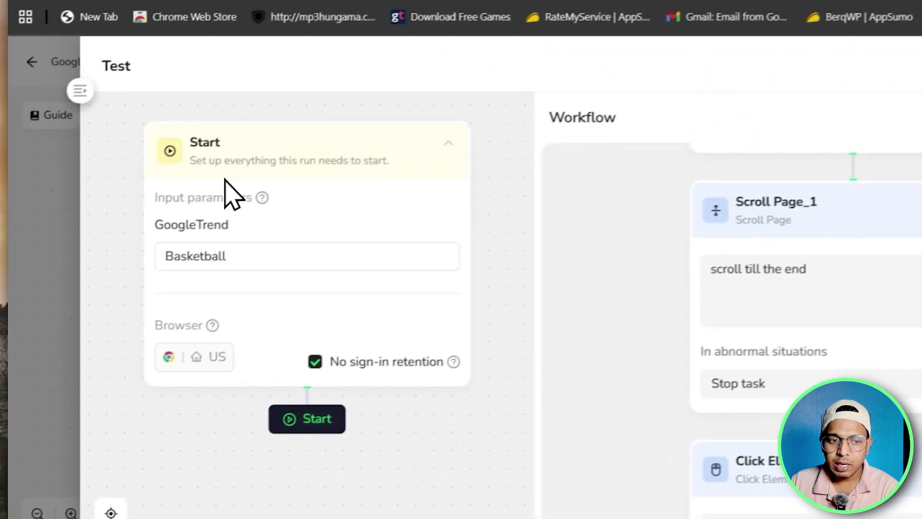
left_click(81, 90)
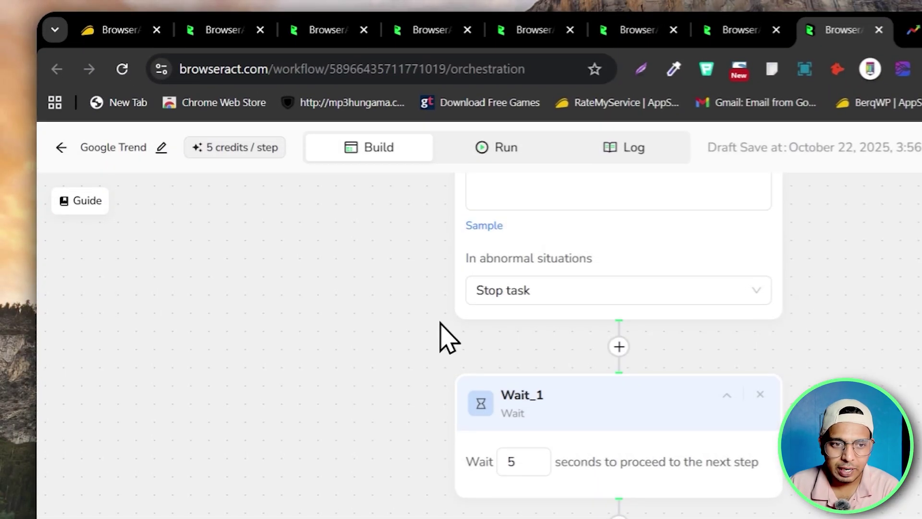
- Switch to the AppSumo BrowserAct deal page and examine the license tiers, highlighting Tier 1's monthly credits and reading the deal terms
left_click(101, 27)
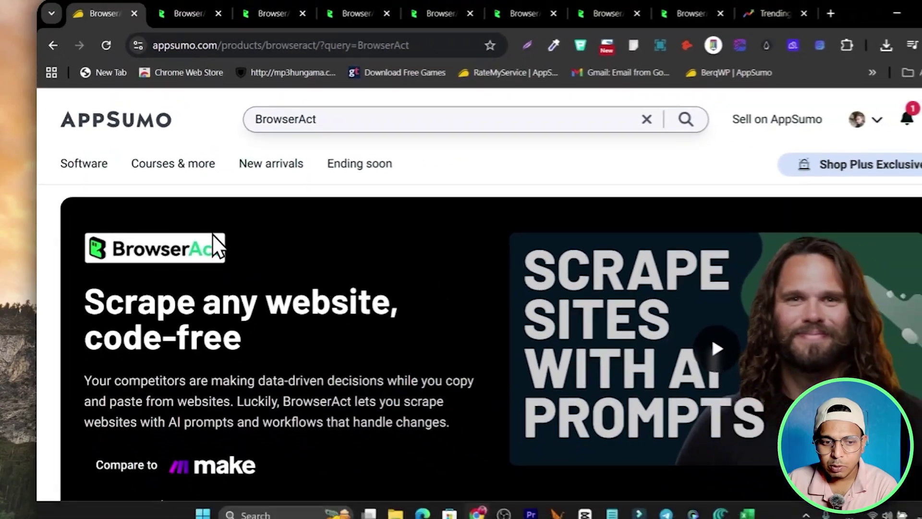
scroll(250, 289, "down", 5)
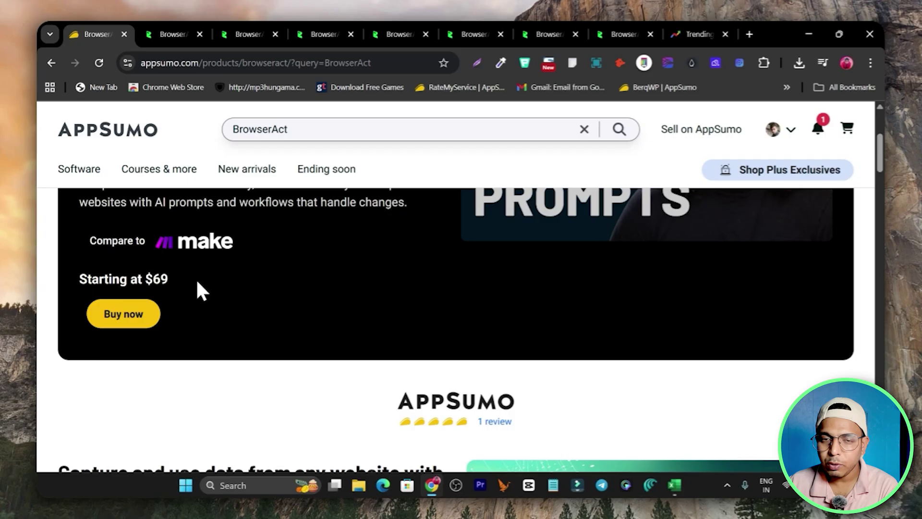
scroll(231, 286, "down", 15)
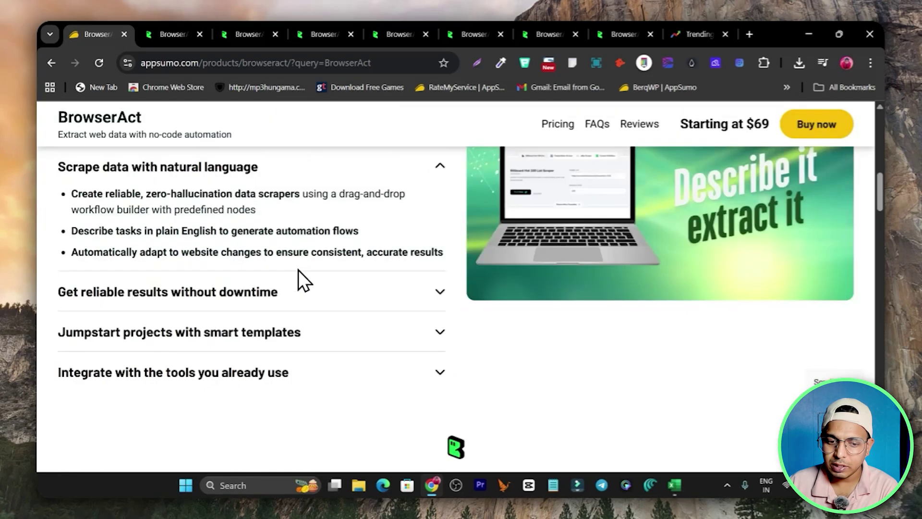
scroll(238, 346, "up", 3)
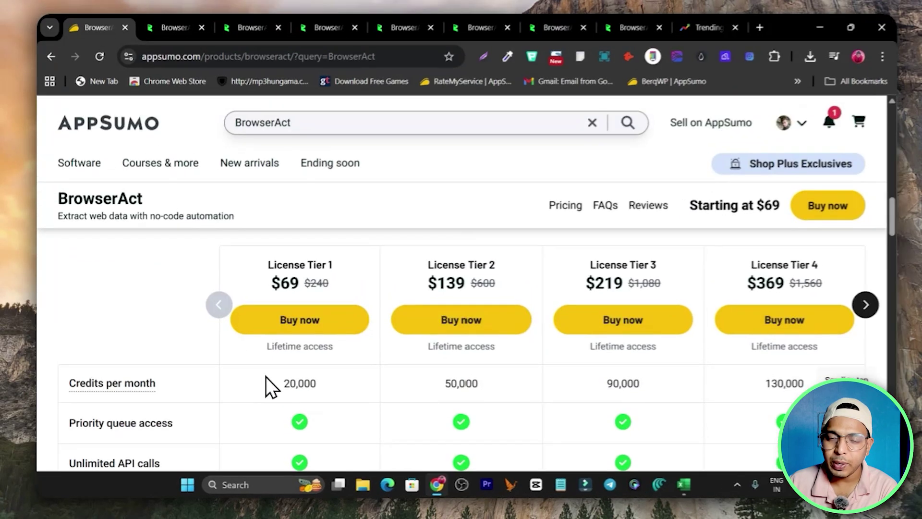
left_click_drag(279, 384, 319, 383)
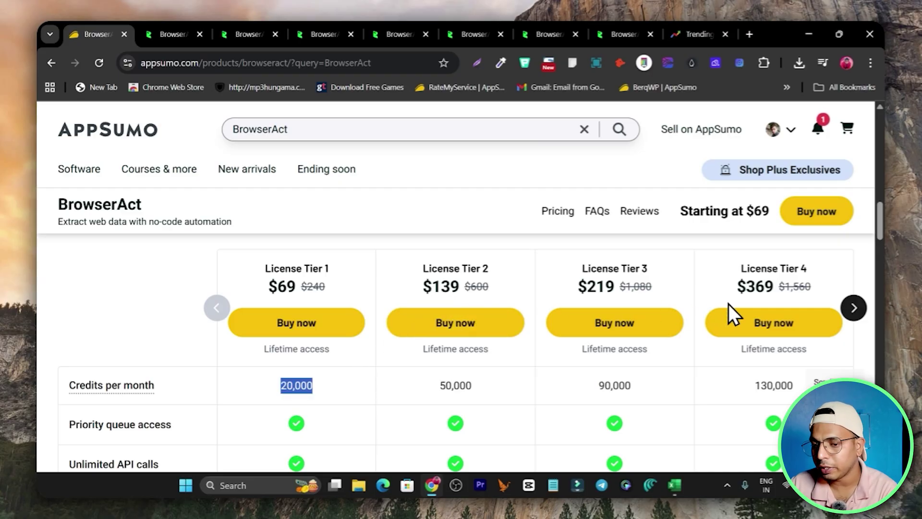
scroll(632, 347, "down", 6)
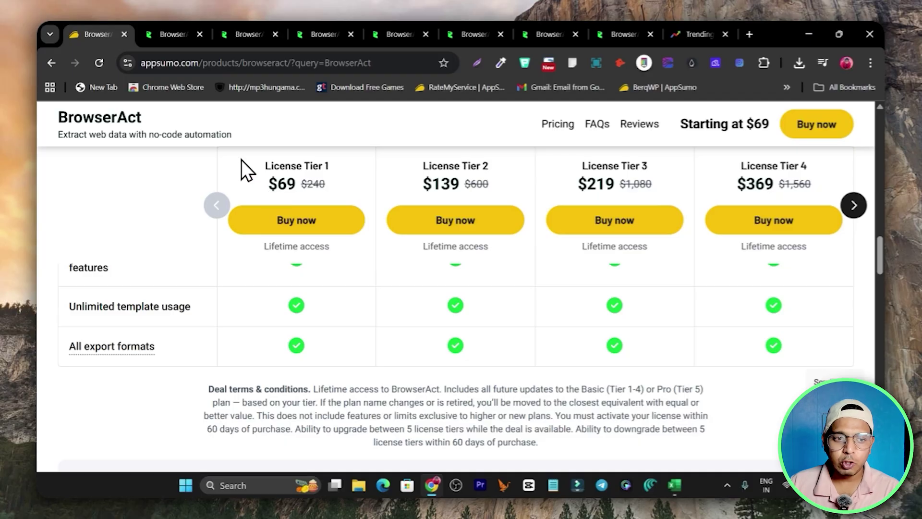
- Return to the BrowserAct website and review its use cases and feature sections above the pricing
left_click(173, 32)
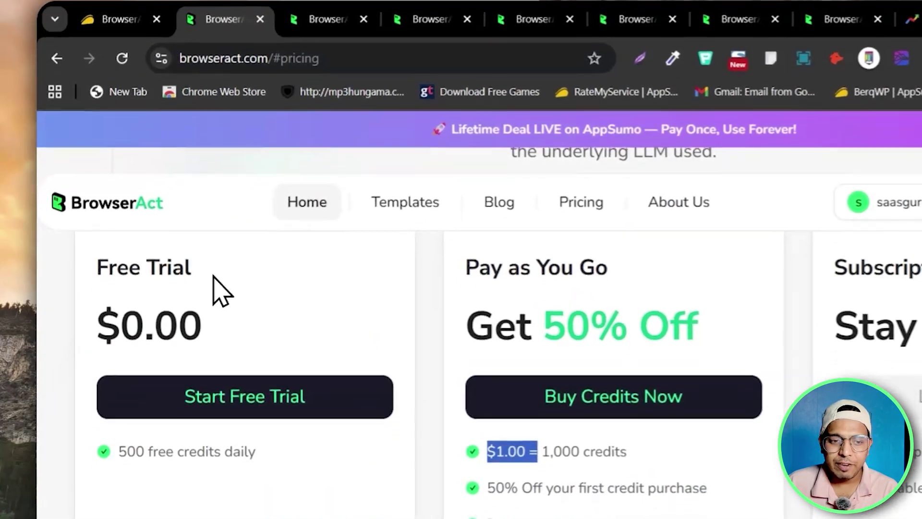
scroll(307, 341, "up", 10)
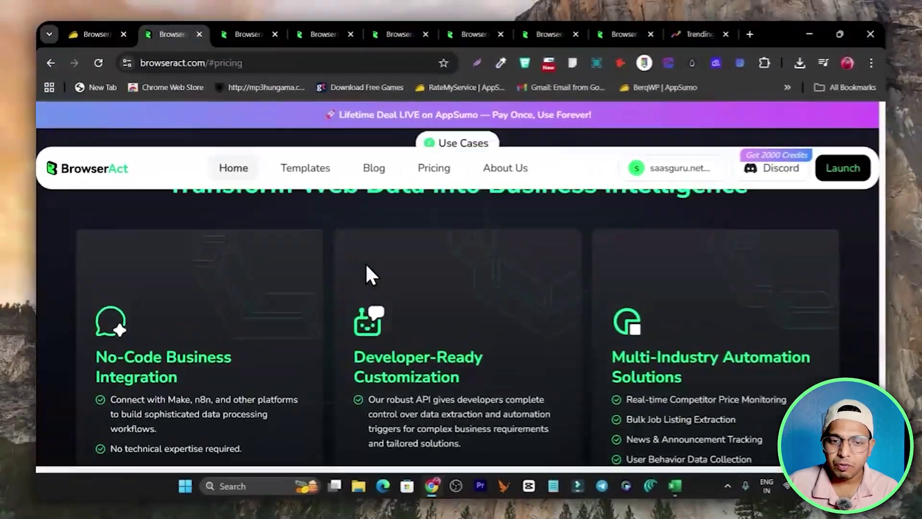
scroll(366, 275, "up", 15)
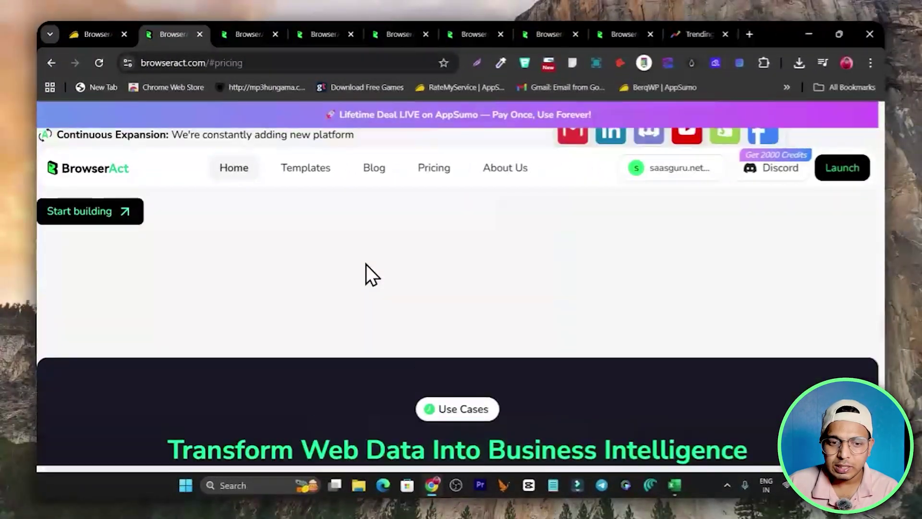
scroll(366, 264, "up", 8)
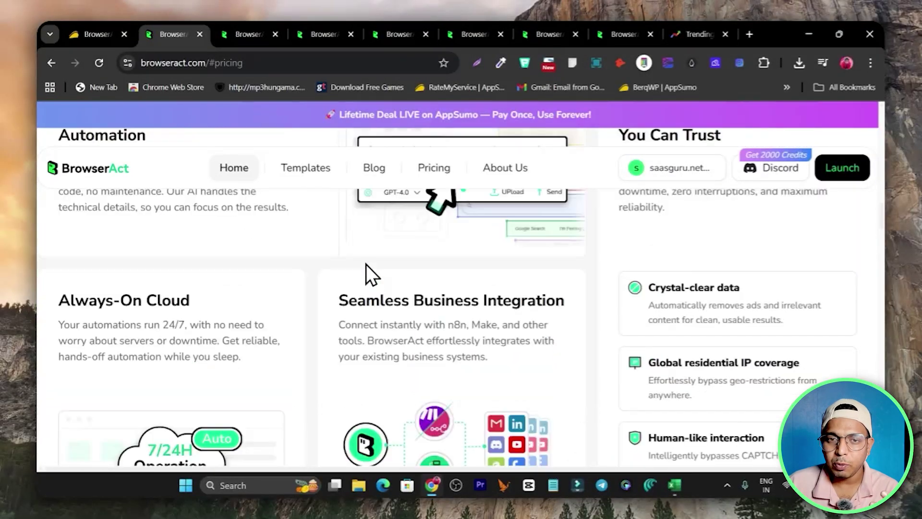